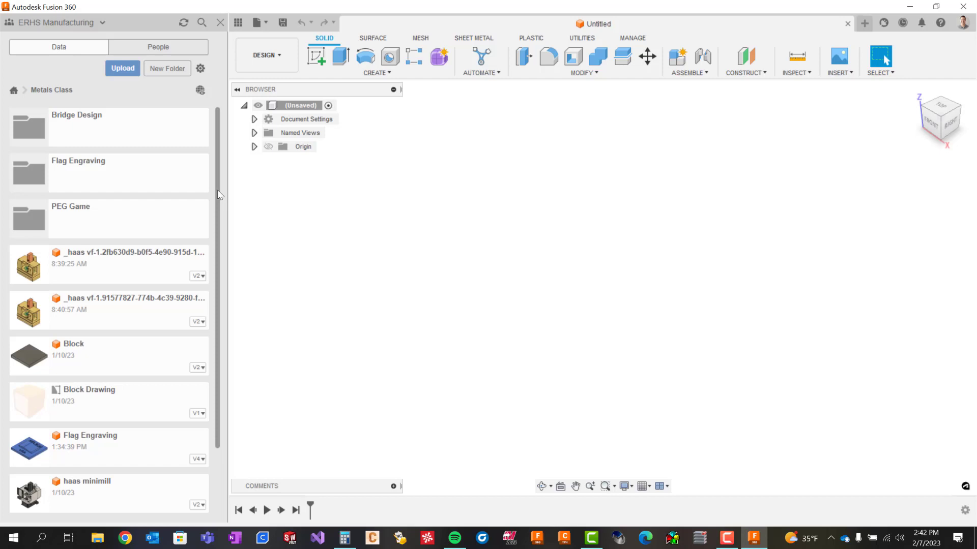
# - Open the Flag Engraving folder and save the untitled design there as "Flag Engraving"
pyautogui.click(156, 178)
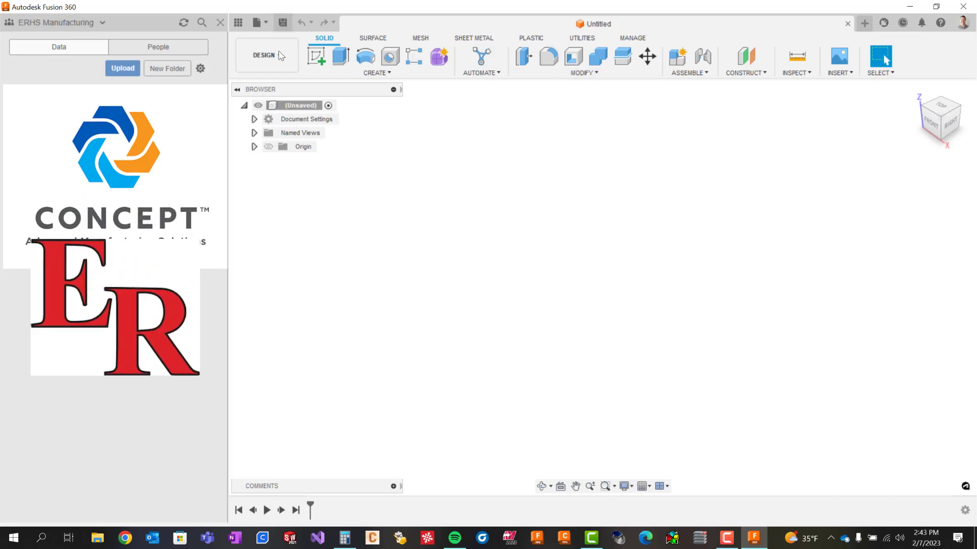
pyautogui.click(282, 23)
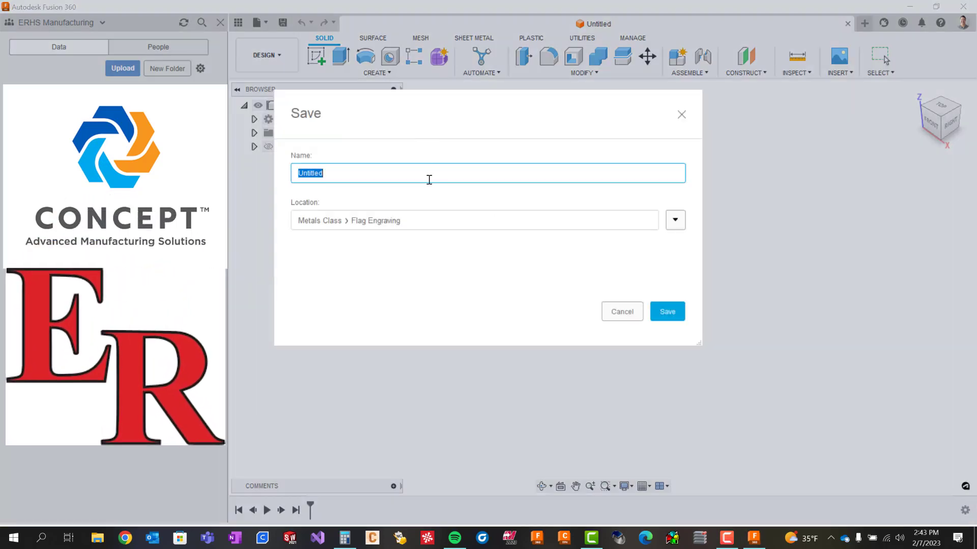
pyautogui.write('Fla')
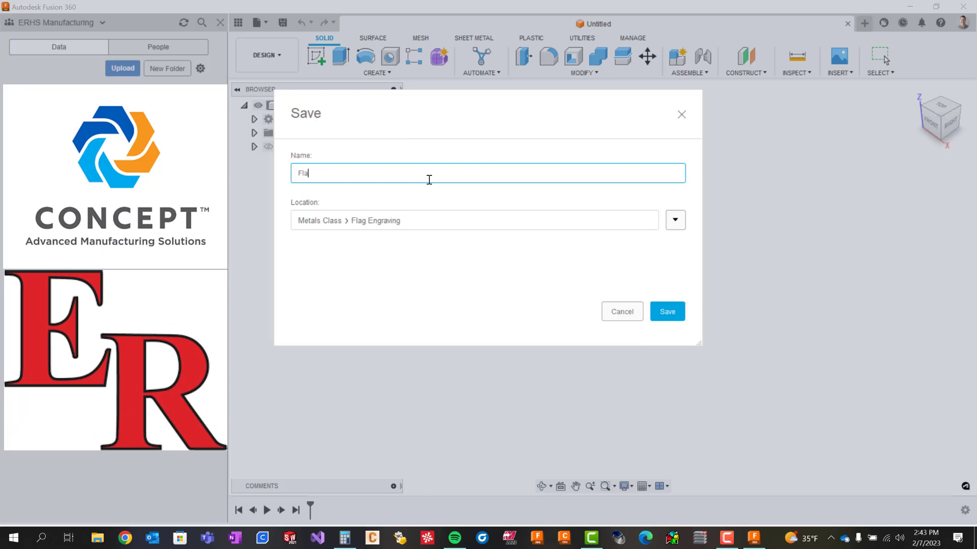
pyautogui.write('g Engraving')
pyautogui.press('Return')
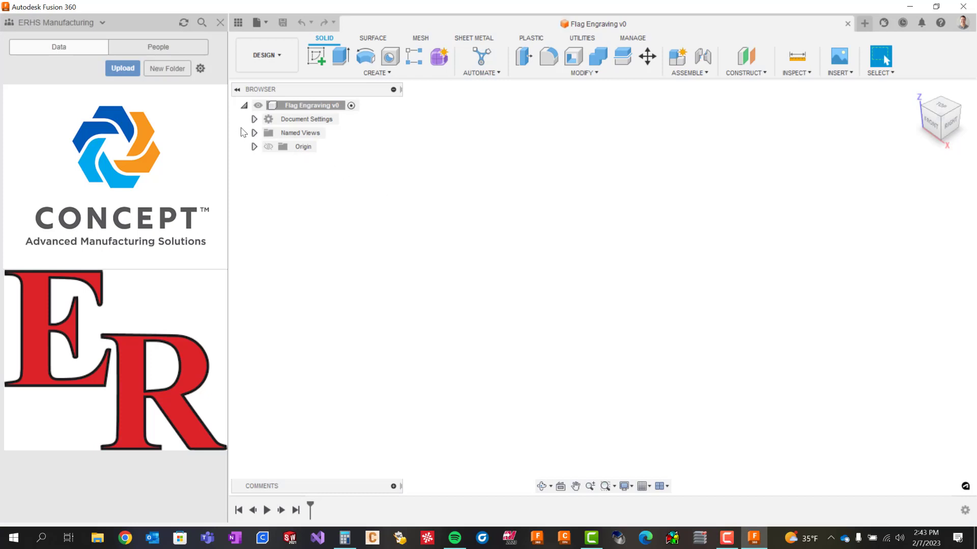
# - Create a new sketch on the horizontal XY origin plane
pyautogui.click(319, 58)
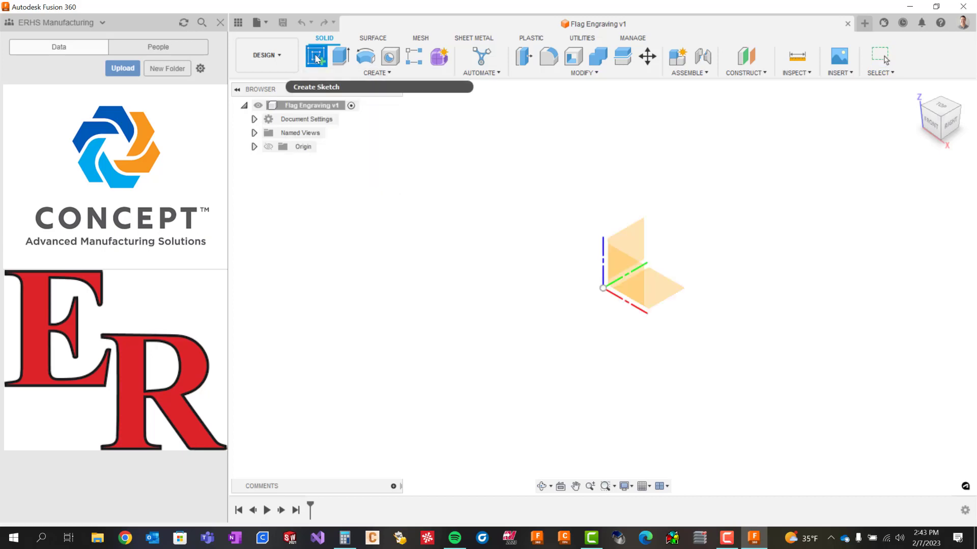
pyautogui.click(631, 244)
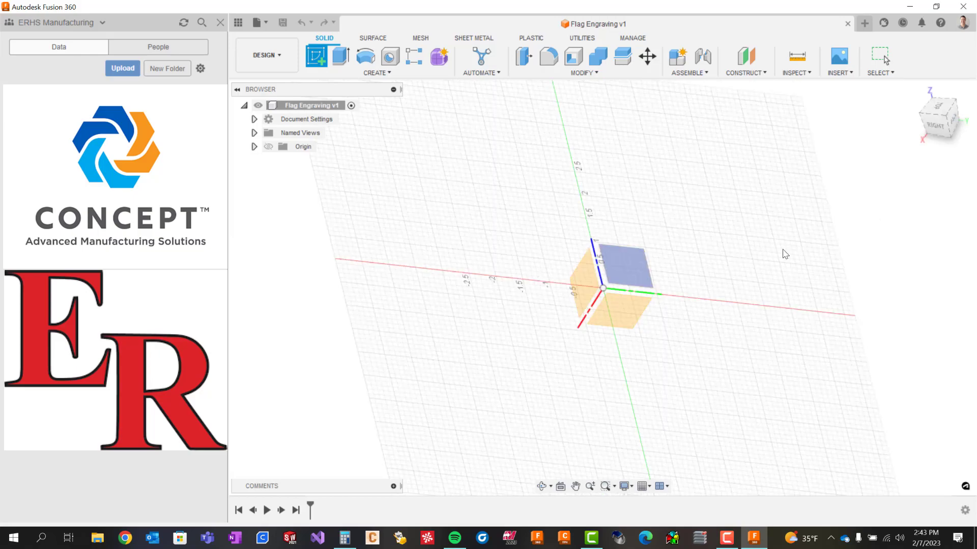
pyautogui.keyDown('shift'); pyautogui.moveTo(782, 253); pyautogui.dragTo(641, 255, button='middle'); pyautogui.keyUp('shift')
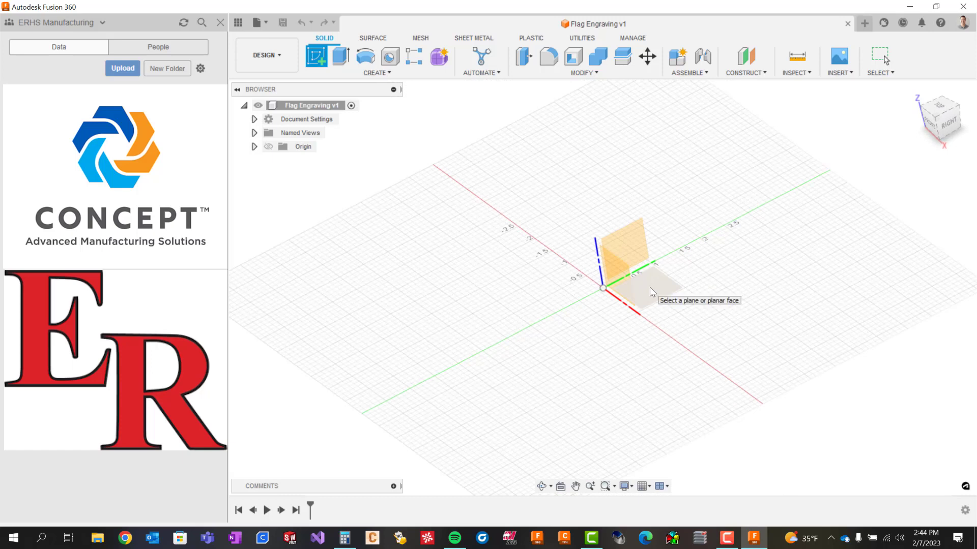
pyautogui.click(647, 293)
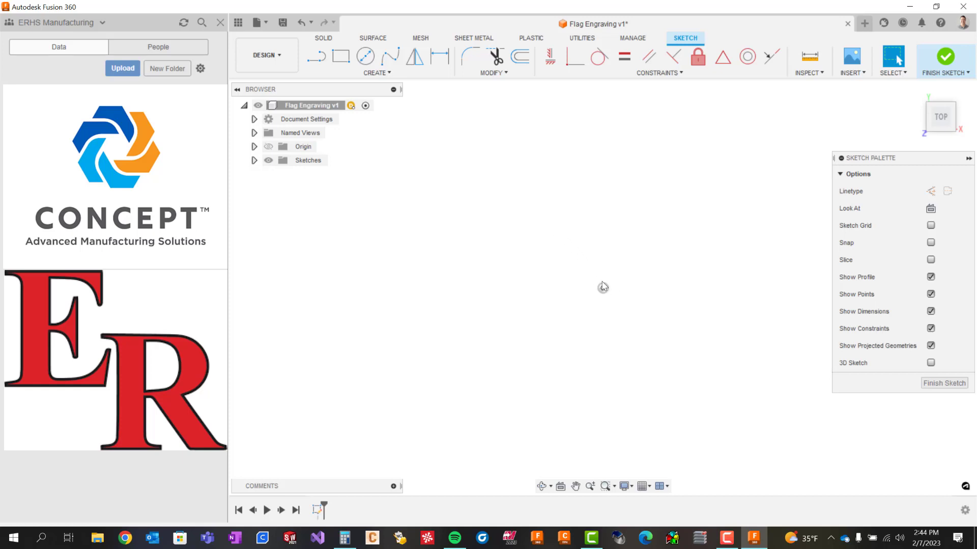
# - Draw a 3 in by 3 in center rectangle on the origin and finish the sketch
pyautogui.click(377, 74)
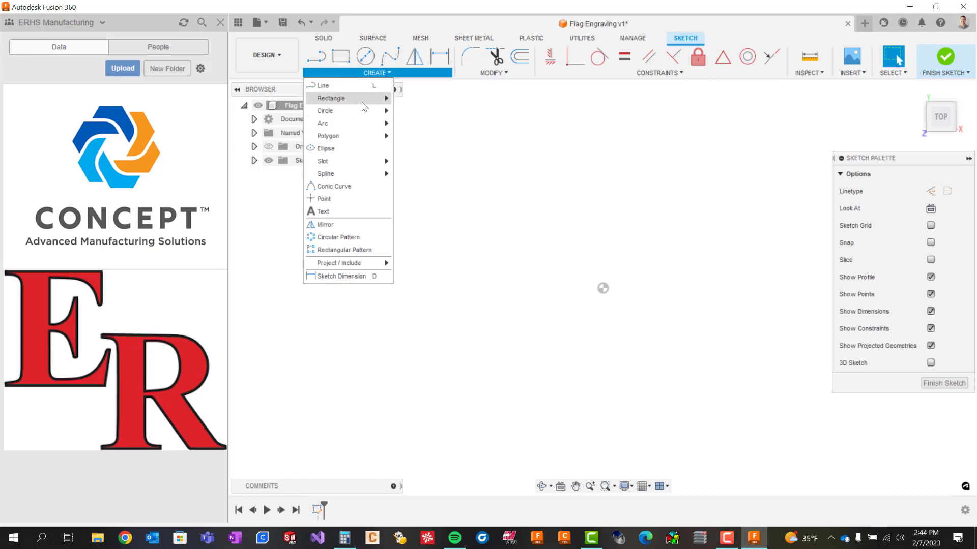
pyautogui.moveTo(366, 101)
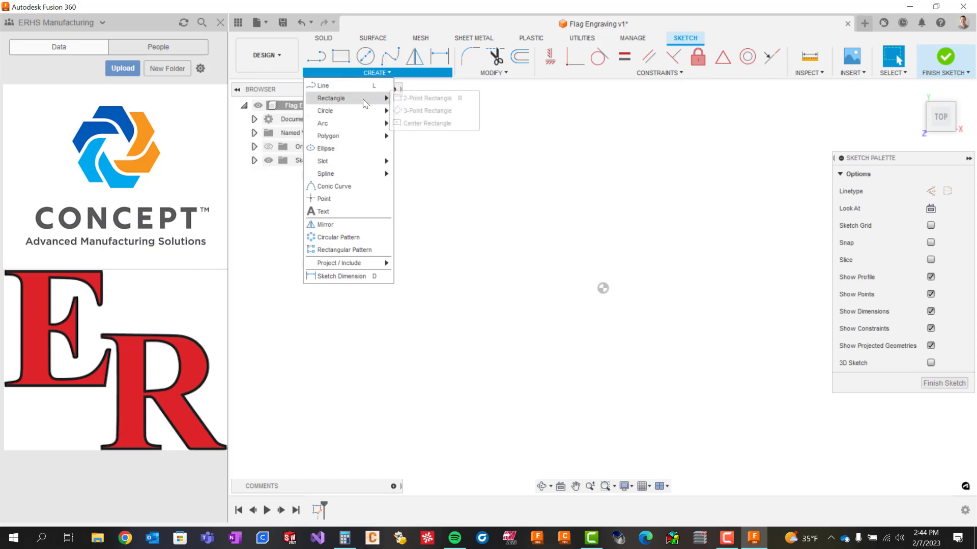
pyautogui.click(427, 124)
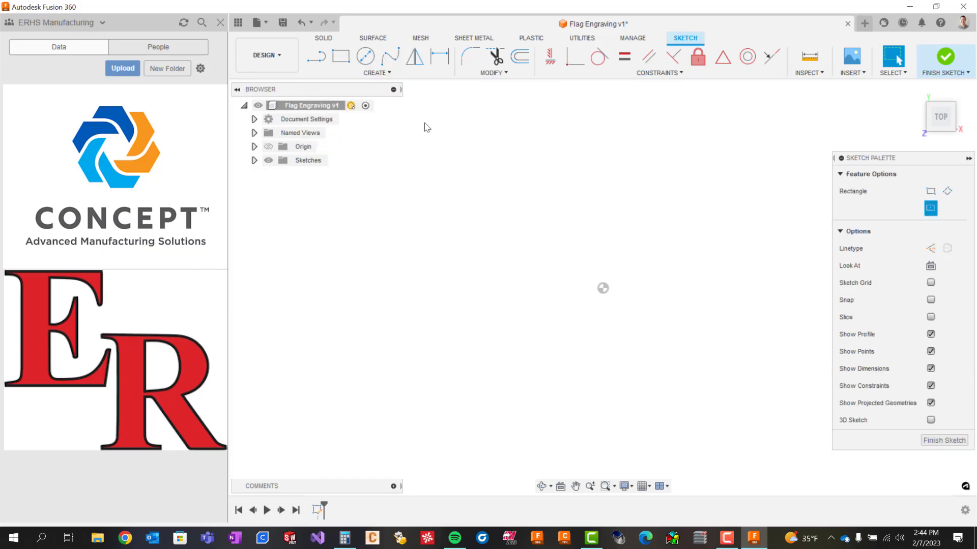
pyautogui.click(602, 288)
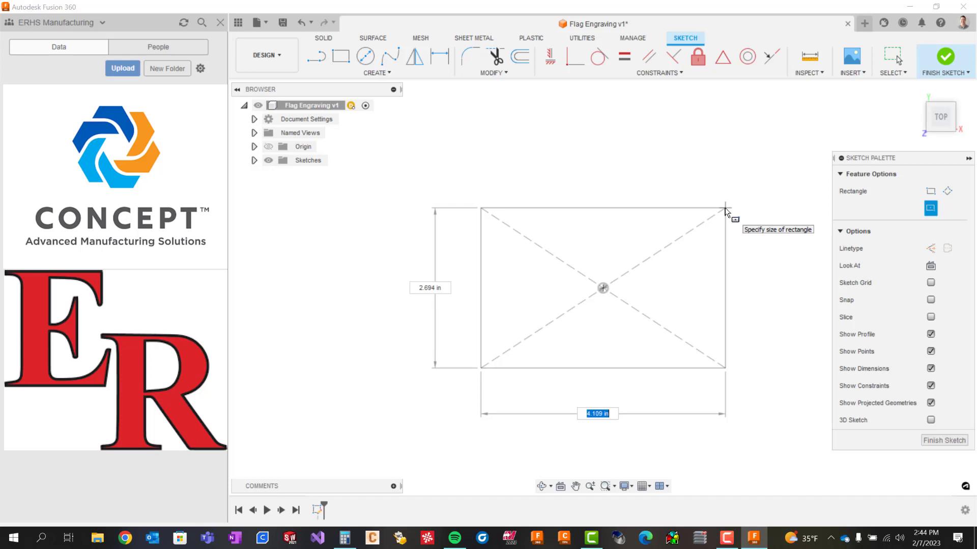
pyautogui.write('3')
pyautogui.press('Tab')
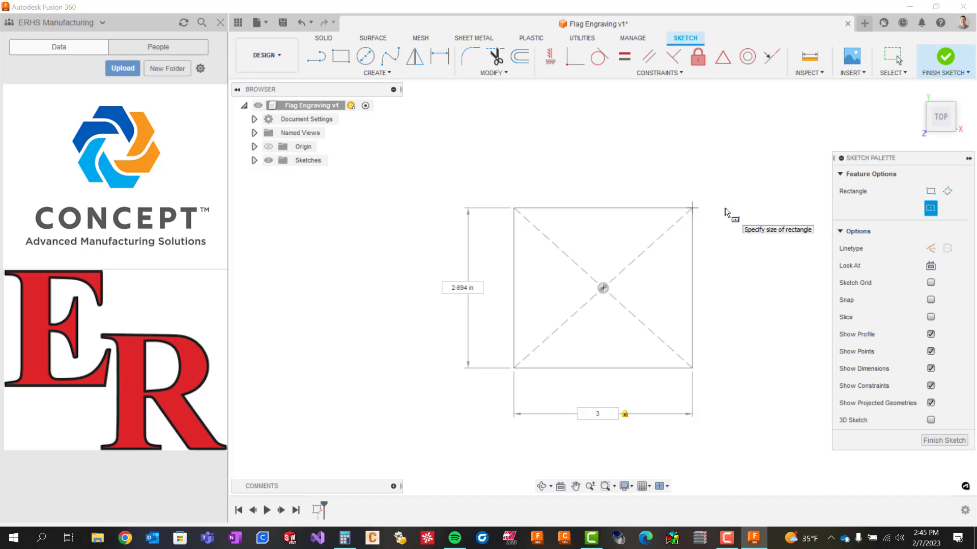
pyautogui.press('Tab')
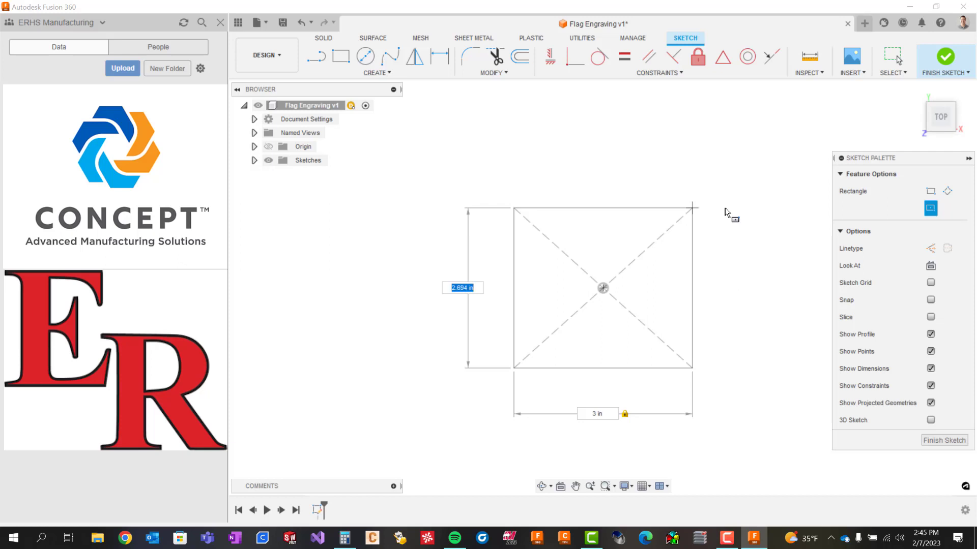
pyautogui.write('3')
pyautogui.press('Tab')
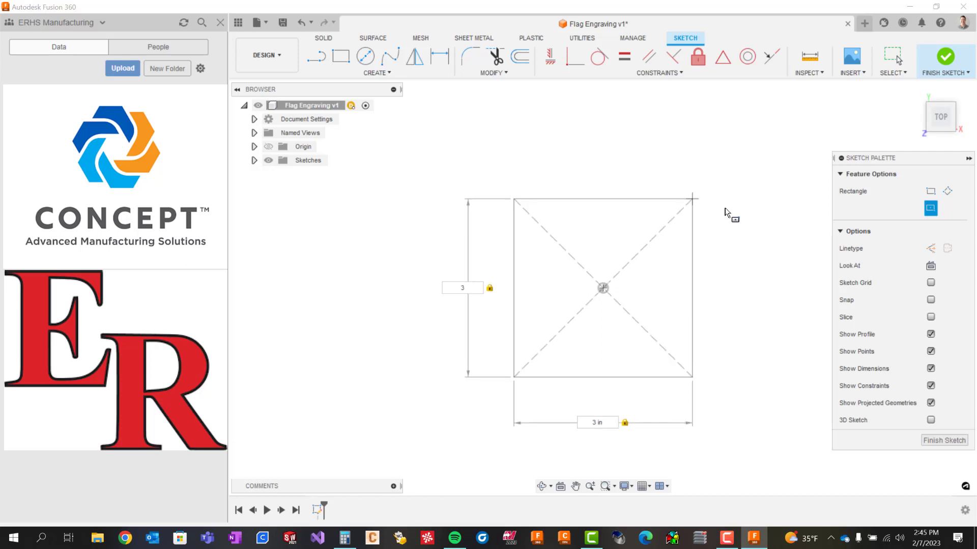
pyautogui.press('Return')
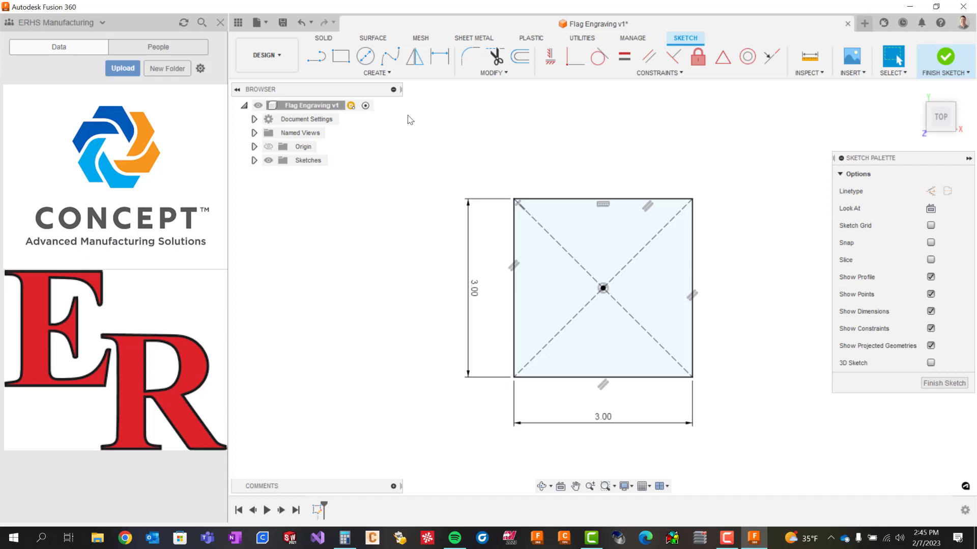
pyautogui.click(958, 384)
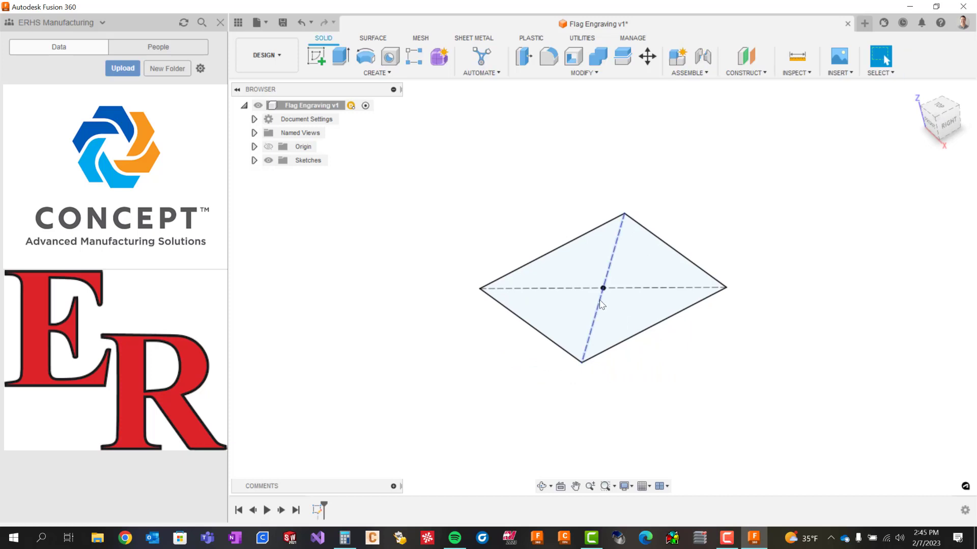
# - Extrude the square profile upward 0.25 in as a new body
pyautogui.click(341, 57)
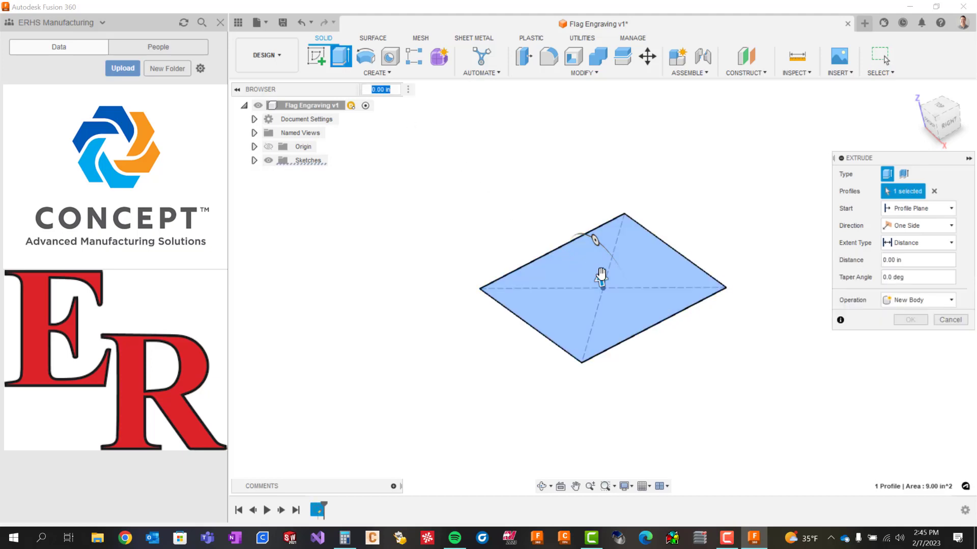
pyautogui.moveTo(601, 276)
pyautogui.mouseDown()
pyautogui.moveTo(608, 296)
pyautogui.moveTo(599, 258)
pyautogui.mouseUp()
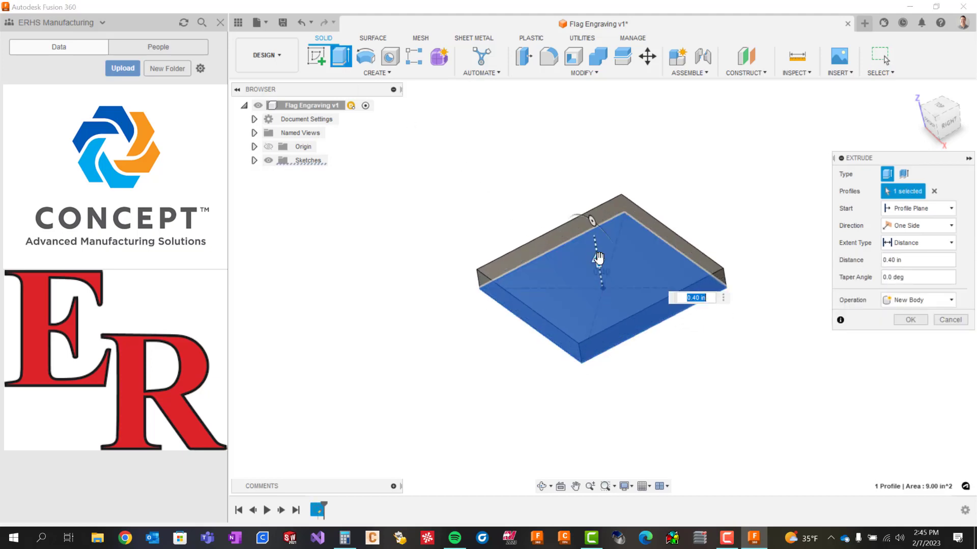
pyautogui.write('.25')
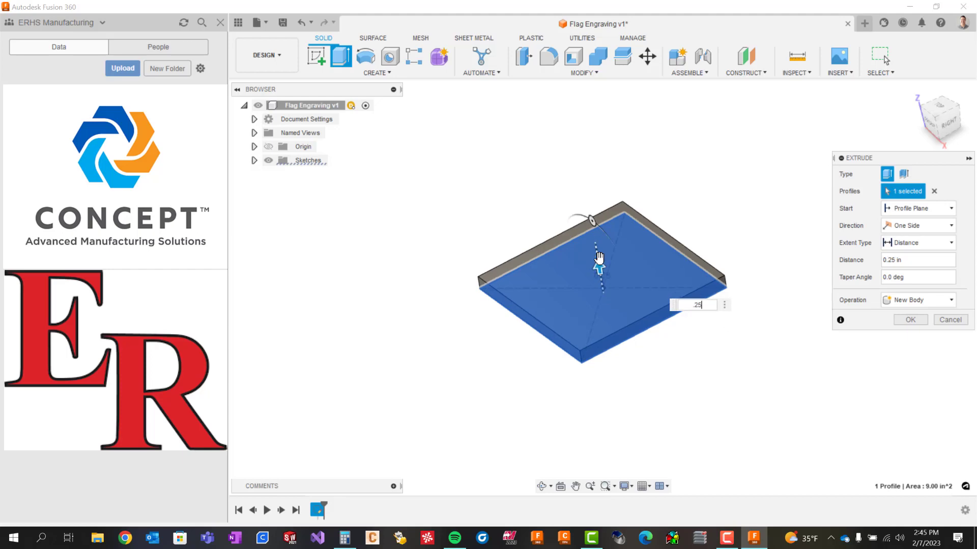
pyautogui.press('Return')
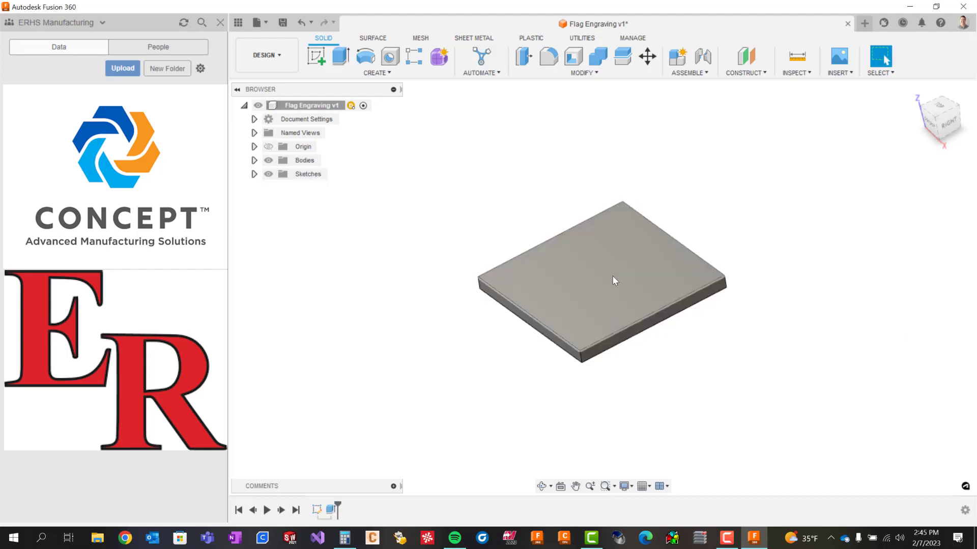
# - Sketch a center rectangle 2.1 in wide and 1.36 in high on the plate's top face, centered on the origin, and finish the sketch
pyautogui.keyDown('shift'); pyautogui.moveTo(613, 276); pyautogui.dragTo(607, 273, button='middle'); pyautogui.keyUp('shift')
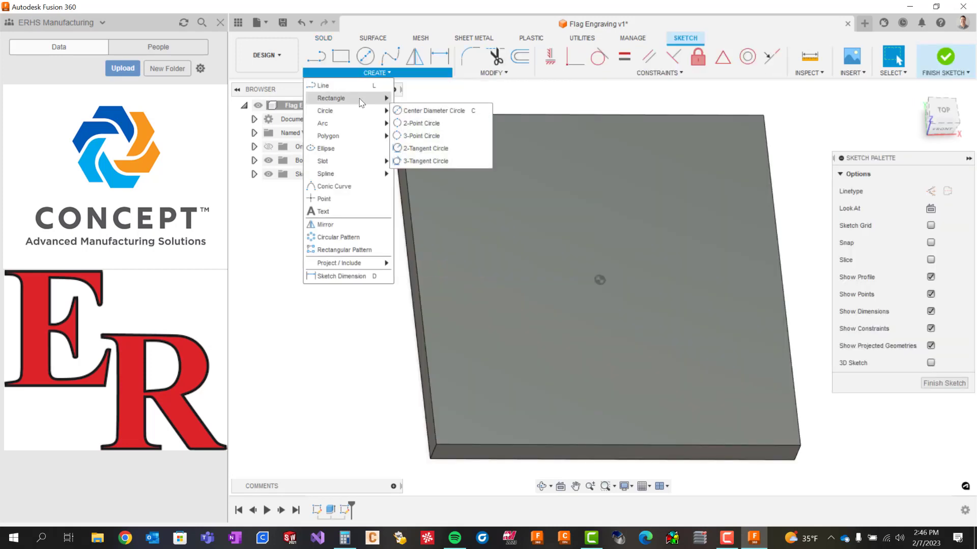
pyautogui.moveTo(362, 98)
pyautogui.click(444, 124)
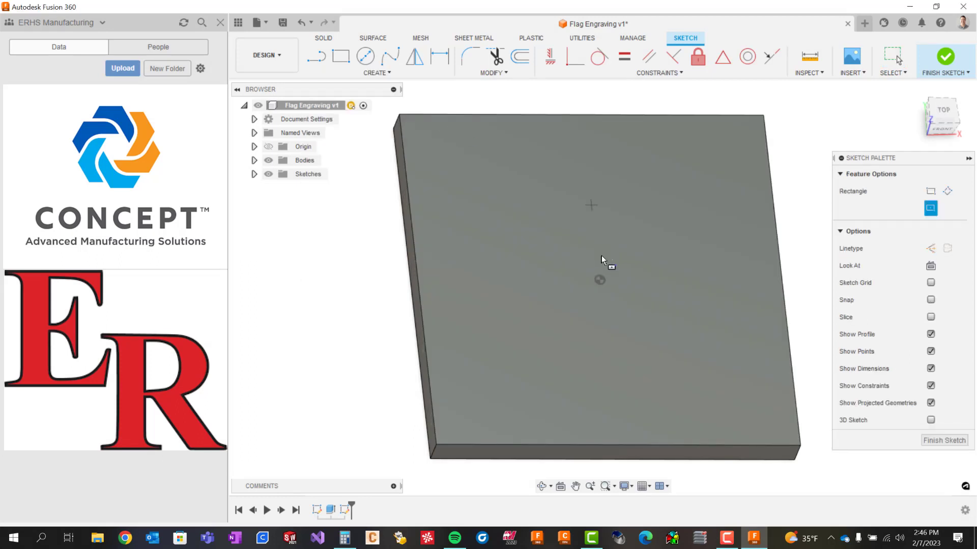
pyautogui.click(601, 280)
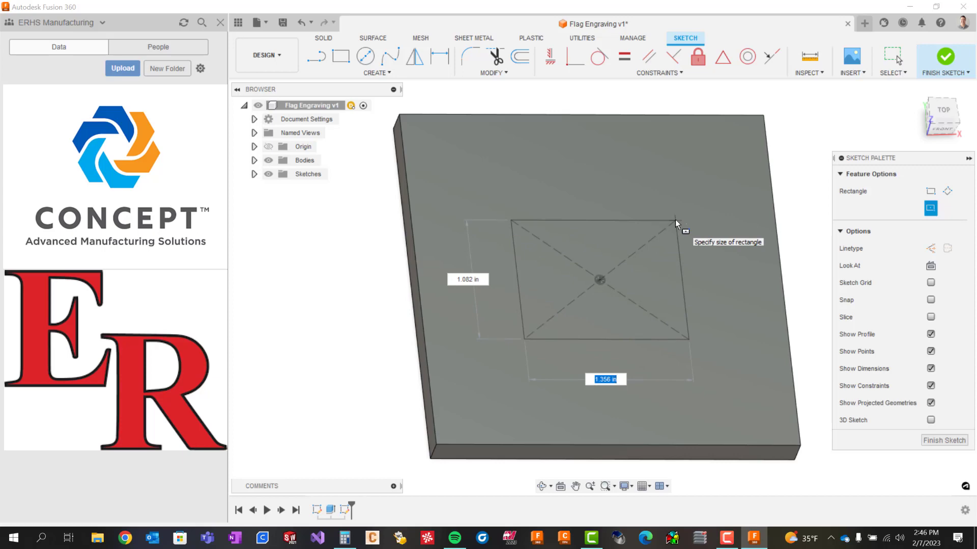
pyautogui.write('2.1')
pyautogui.press('Tab')
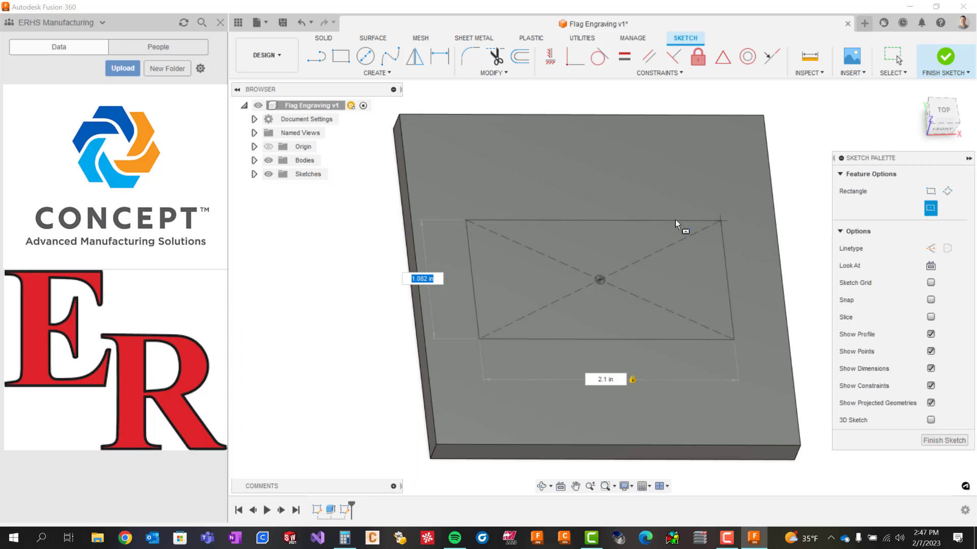
pyautogui.write('1.36')
pyautogui.press('Tab')
pyautogui.press('Return')
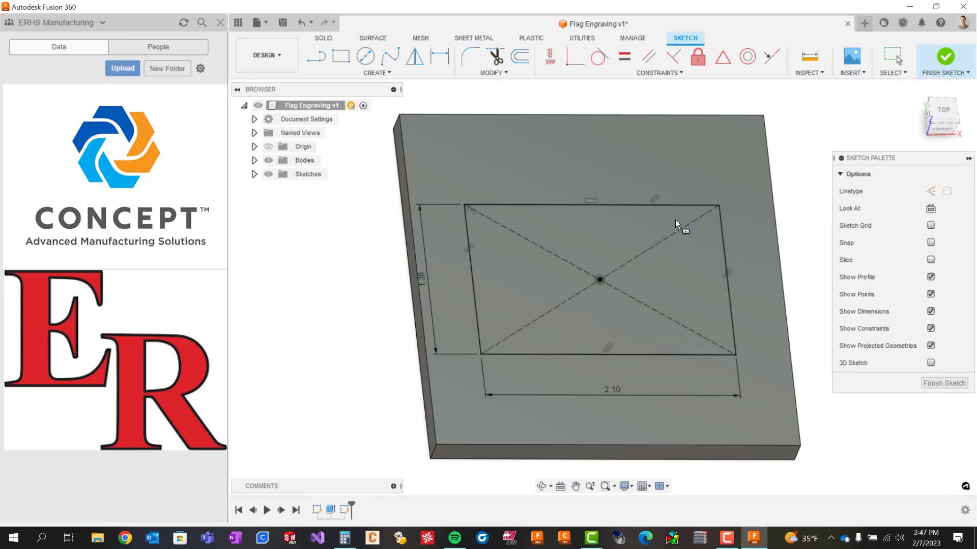
pyautogui.keyDown('shift'); pyautogui.moveTo(675, 219); pyautogui.dragTo(619, 229, button='middle'); pyautogui.keyUp('shift')
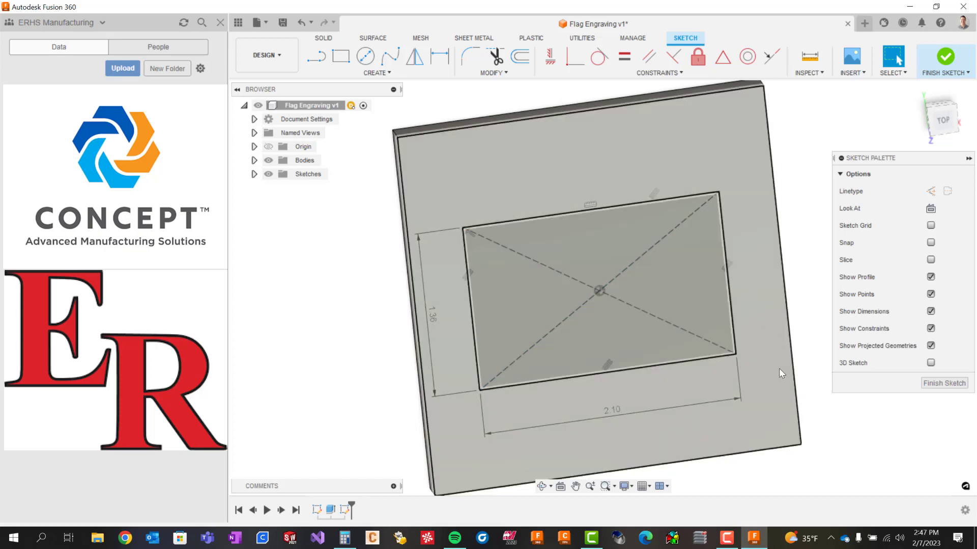
pyautogui.keyDown('shift'); pyautogui.moveTo(779, 368); pyautogui.dragTo(627, 295, button='middle'); pyautogui.keyUp('shift')
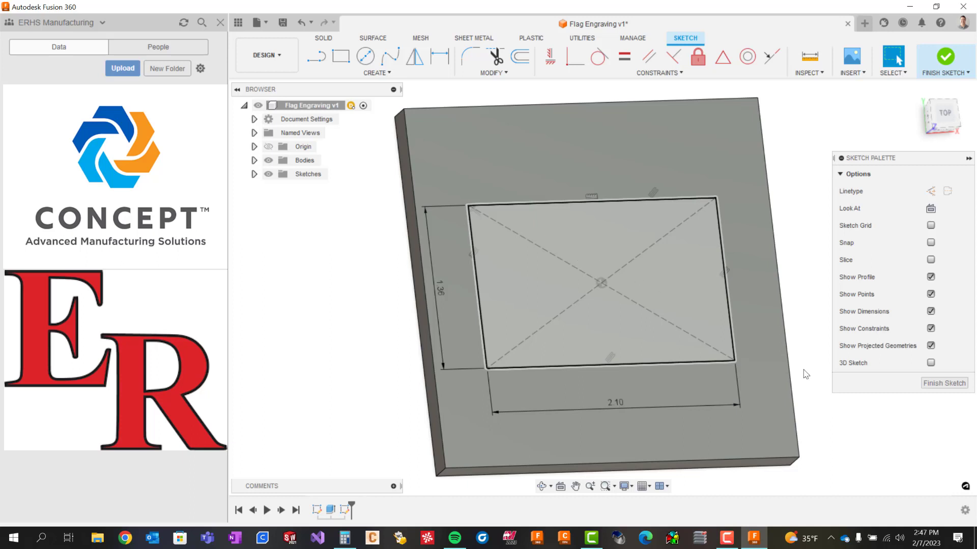
pyautogui.click(943, 383)
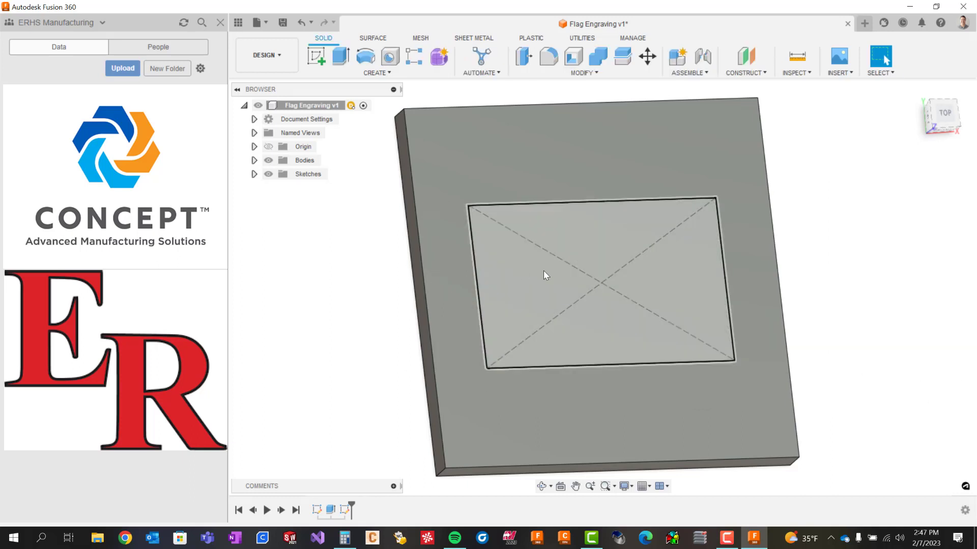
# - Extrude the inner rectangle 0.25 in upward, joined to the plate
pyautogui.click(543, 280)
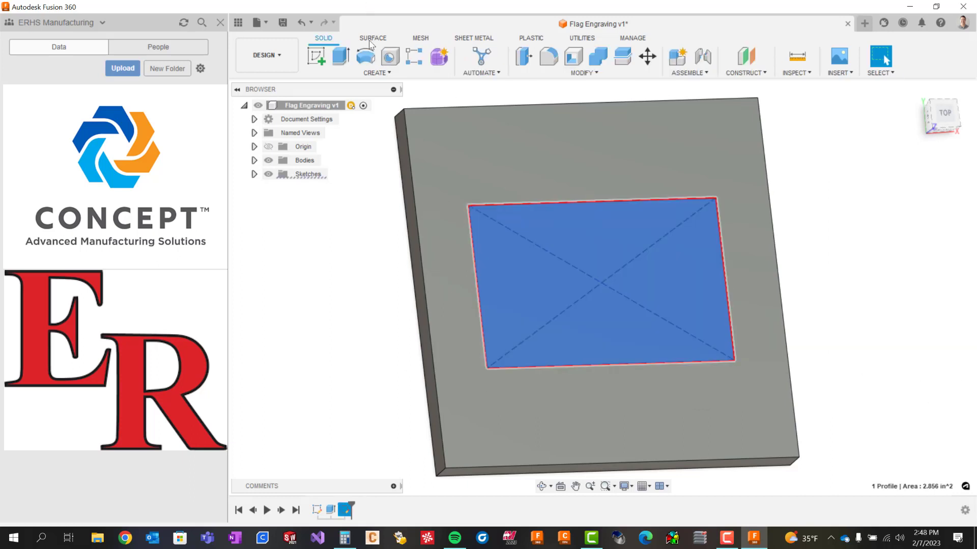
pyautogui.click(341, 57)
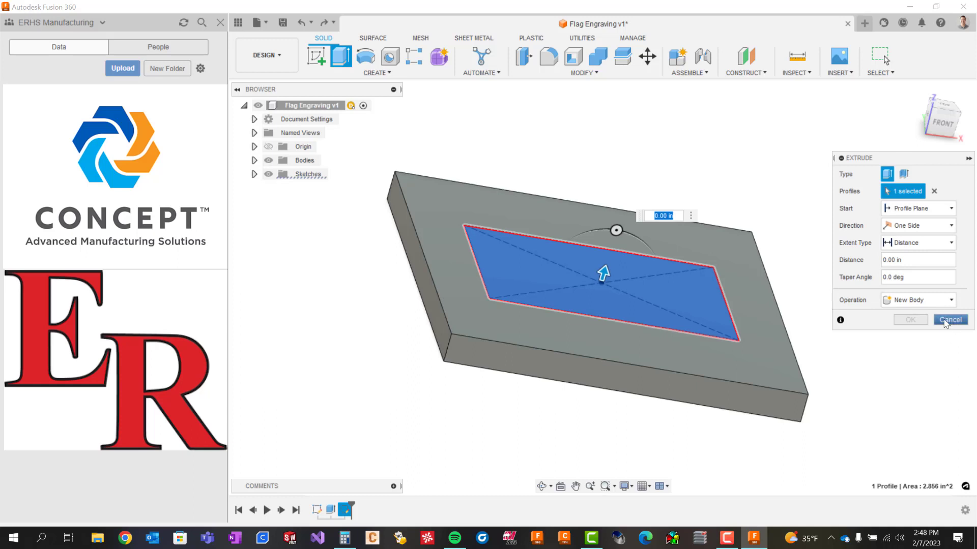
pyautogui.write('.25')
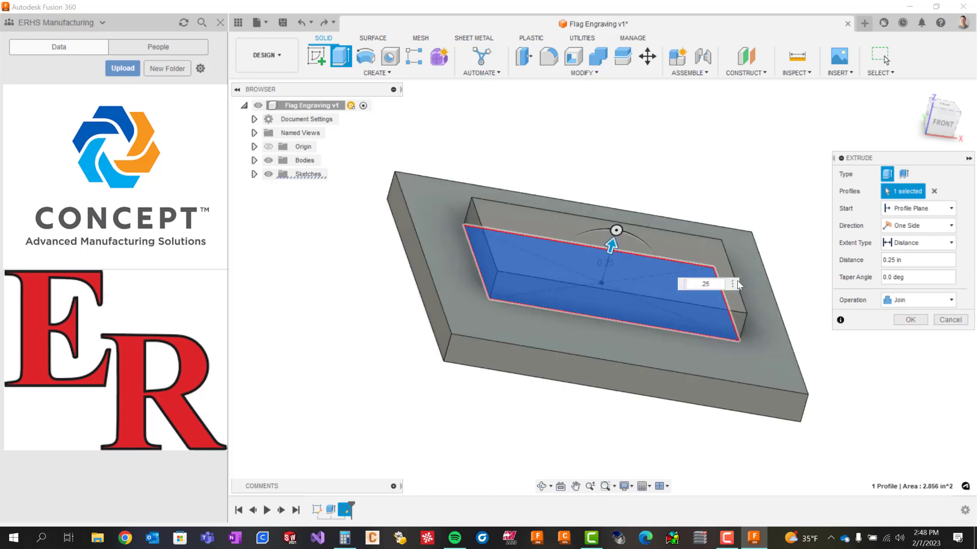
pyautogui.press('Return')
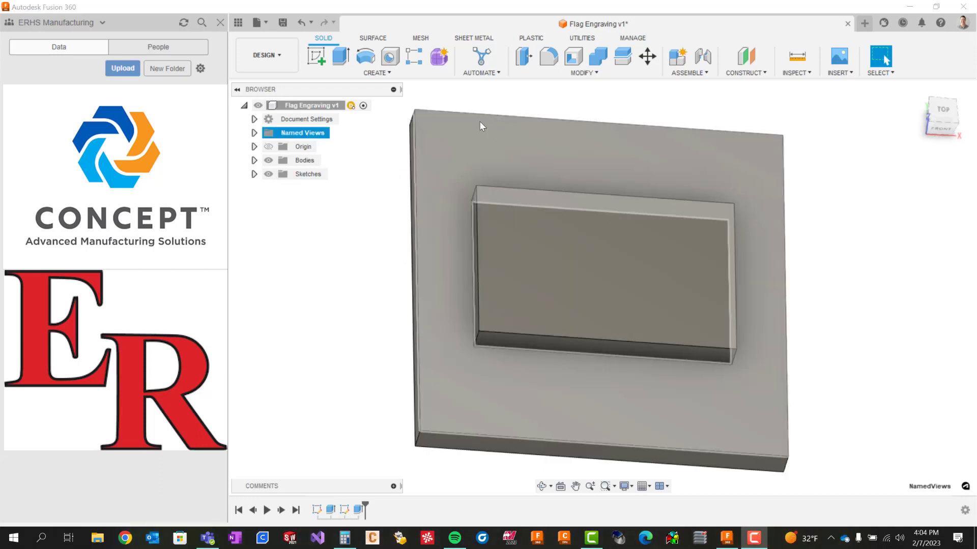
# - Start a sketch on the plate's top face and draw a sketch text frame above the raised block
pyautogui.keyDown('shift'); pyautogui.moveTo(542, 141); pyautogui.dragTo(569, 153, button='middle'); pyautogui.keyUp('shift')
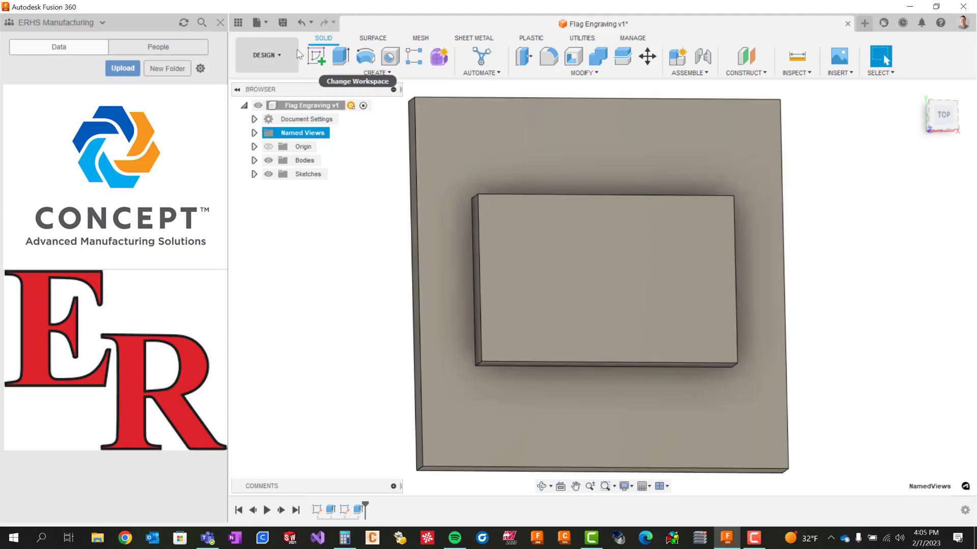
pyautogui.click(316, 59)
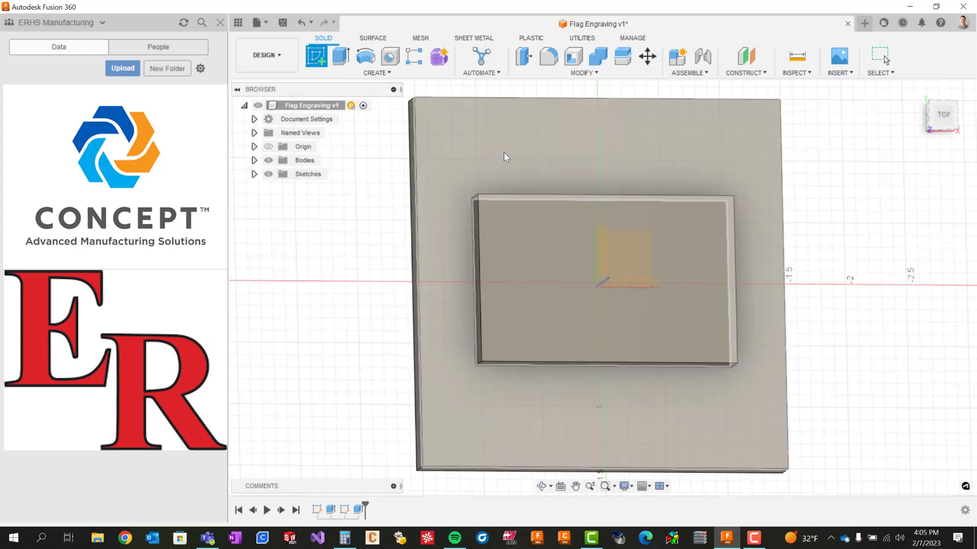
pyautogui.click(515, 145)
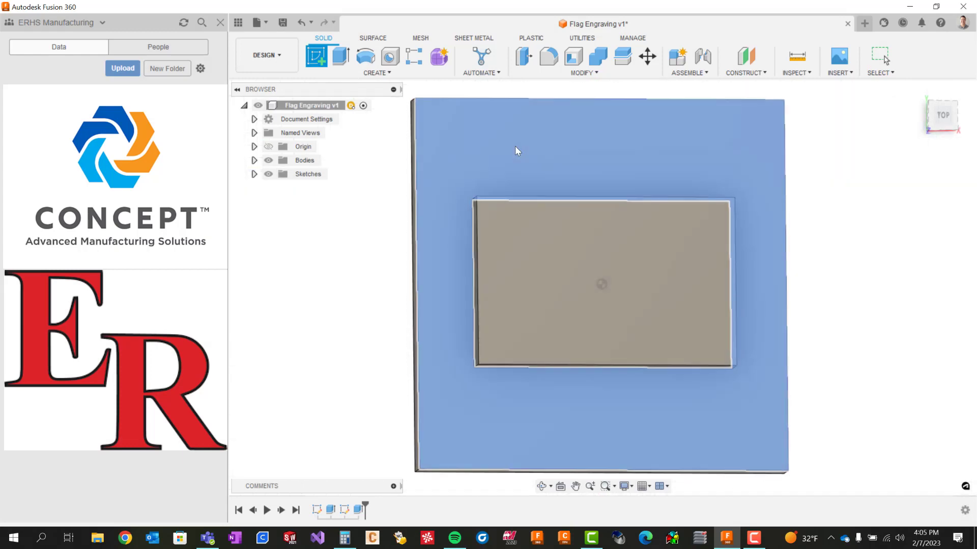
pyautogui.click(387, 74)
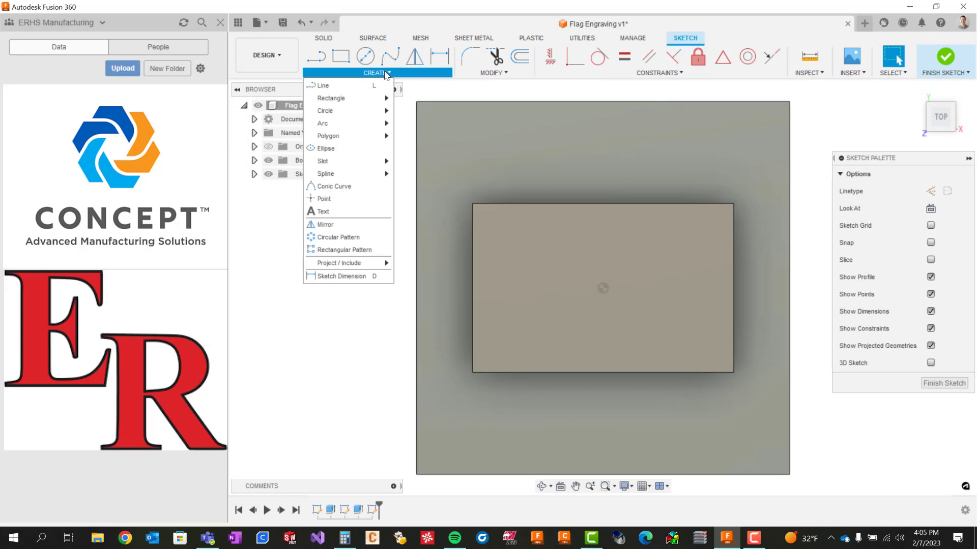
pyautogui.click(346, 215)
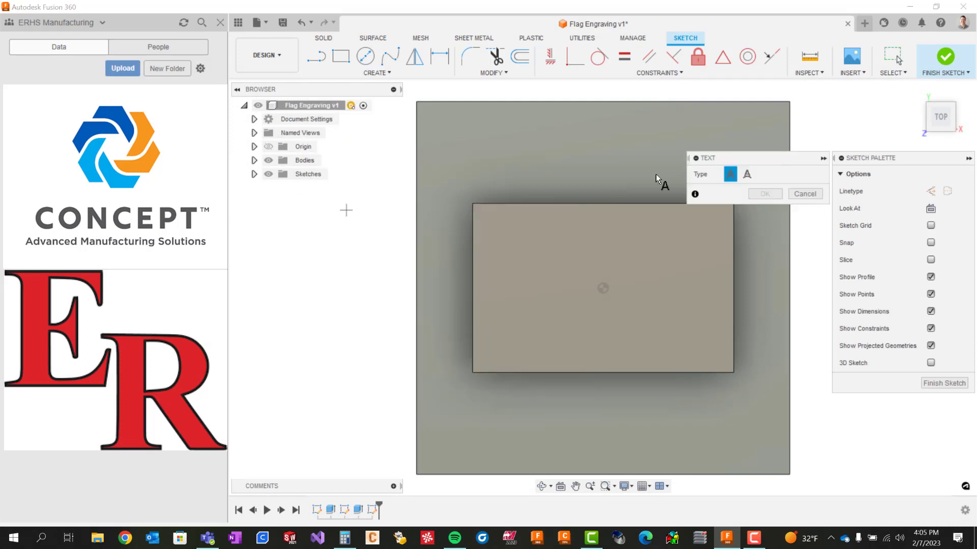
pyautogui.click(480, 123)
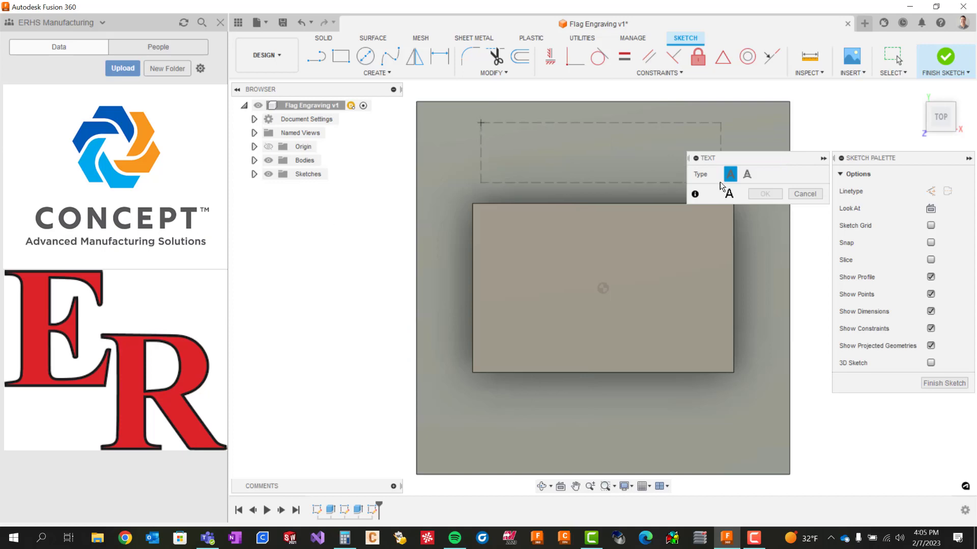
pyautogui.click(632, 168)
pyautogui.click(674, 172)
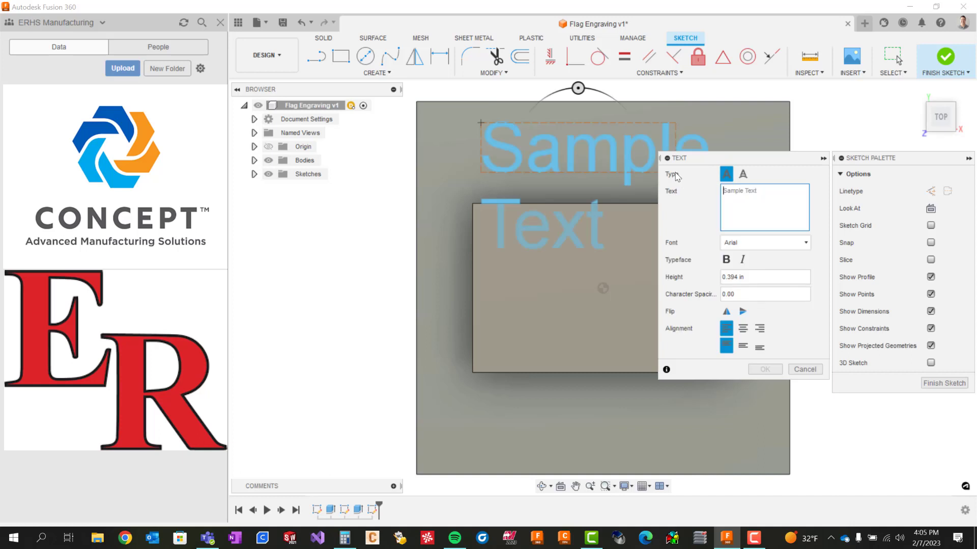
# - Enter a person's first name in capital letters as the content of the upper text frame
pyautogui.write('Dev')
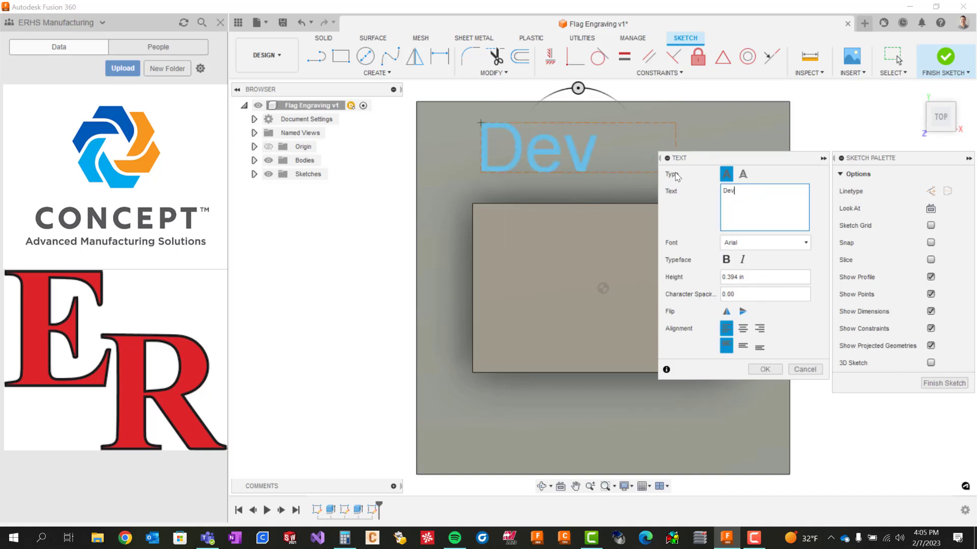
pyautogui.press('BackSpace')
pyautogui.press('BackSpace')
pyautogui.press('capslock')
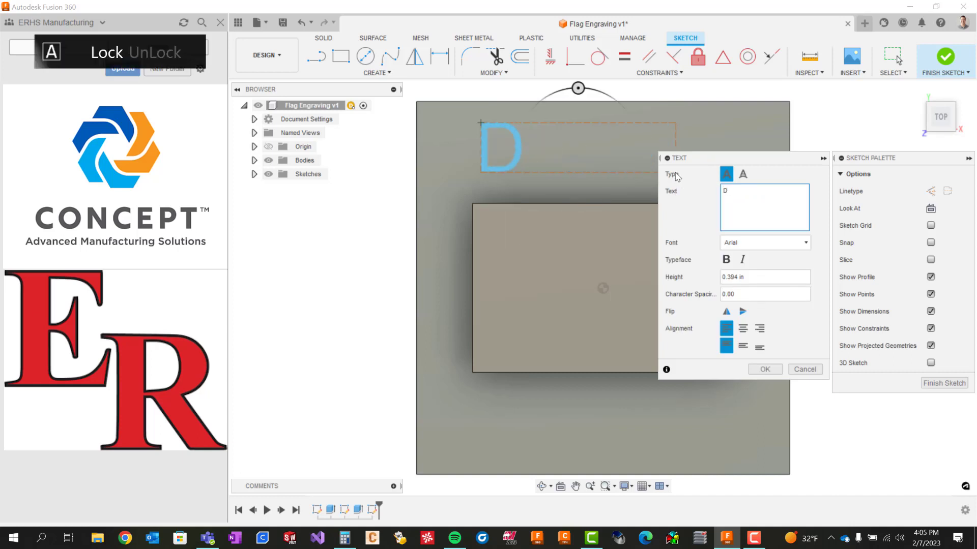
pyautogui.write('EVIN')
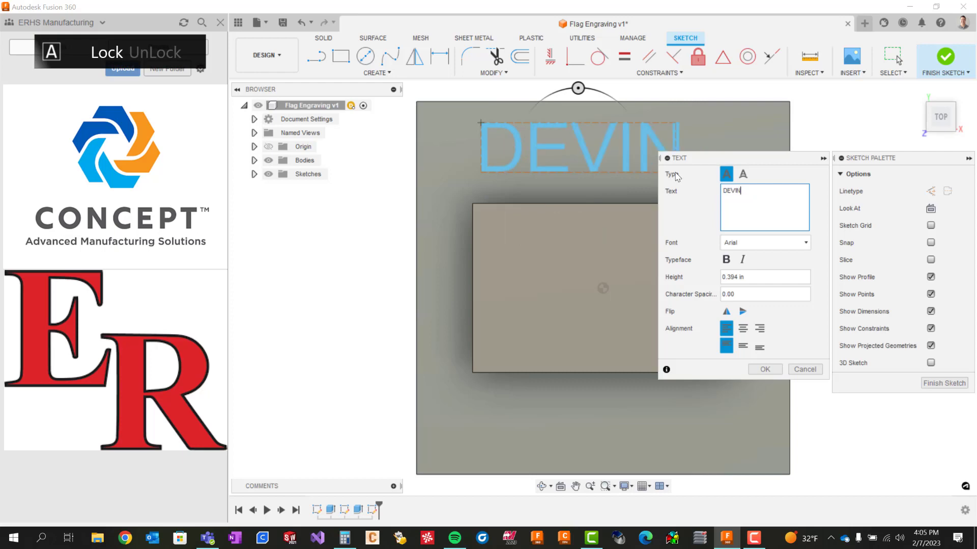
# - Try the Algerian and Adobe Song Std L fonts on the name text
pyautogui.click(749, 243)
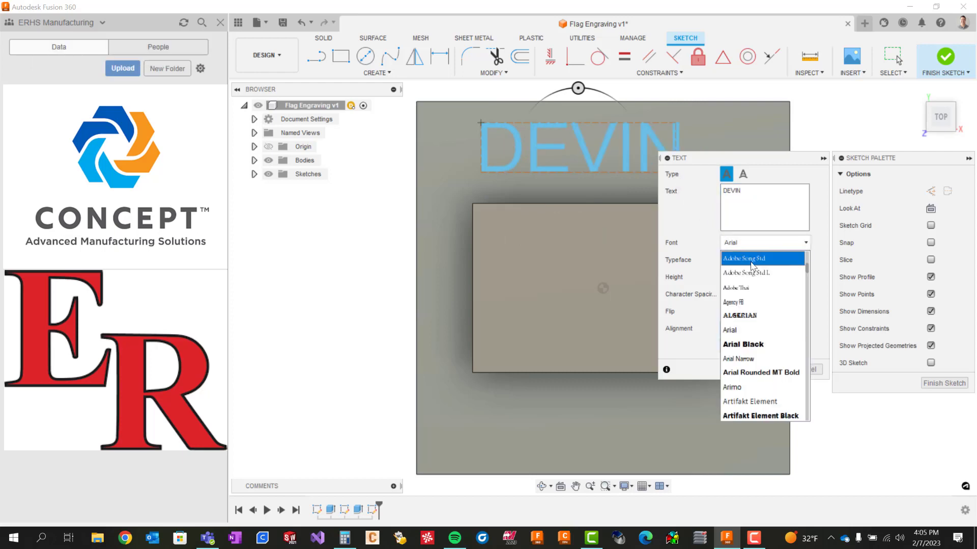
pyautogui.click(752, 316)
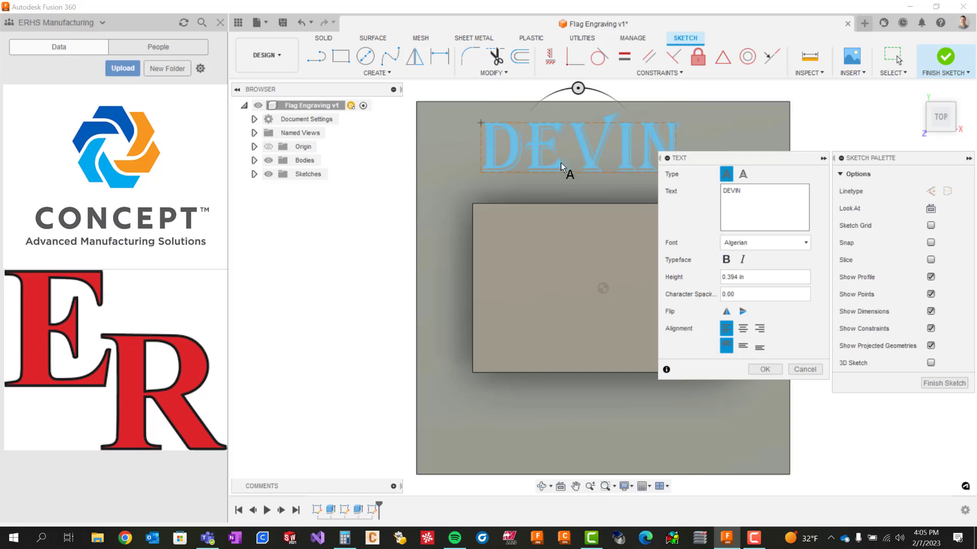
pyautogui.click(765, 241)
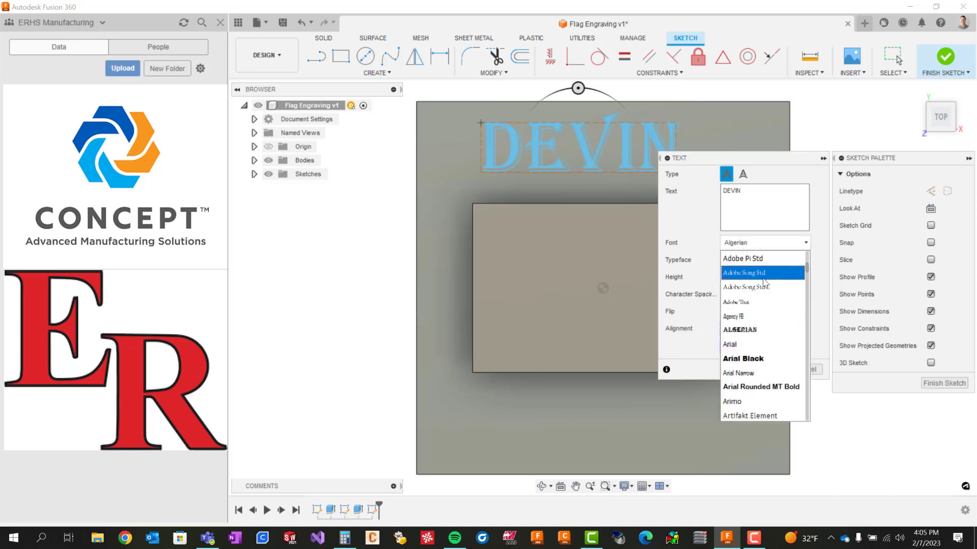
pyautogui.click(753, 271)
# - Set the name text to the Rage Italic font at 0.5 in height and shift it slightly toward the plate's upper edge
pyautogui.click(764, 242)
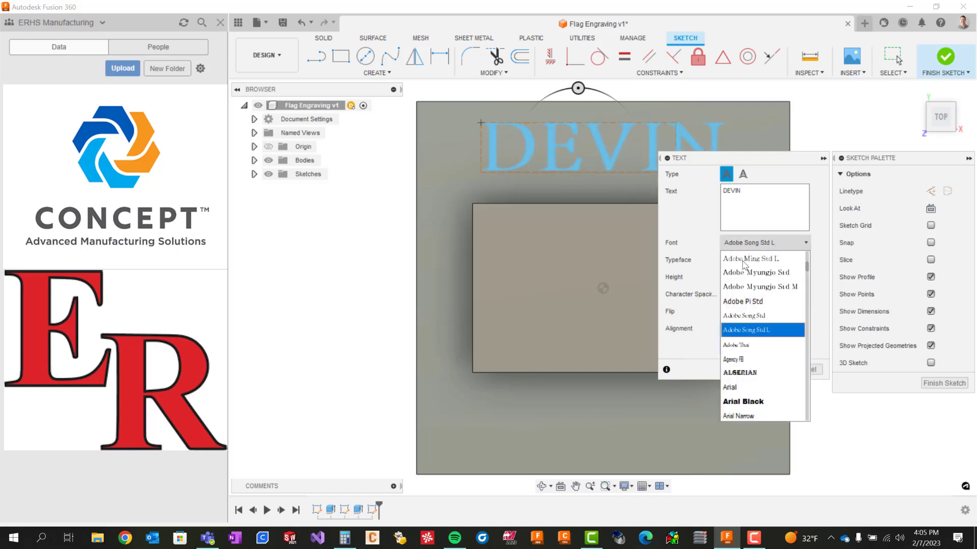
pyautogui.scroll(-5, 753, 315)
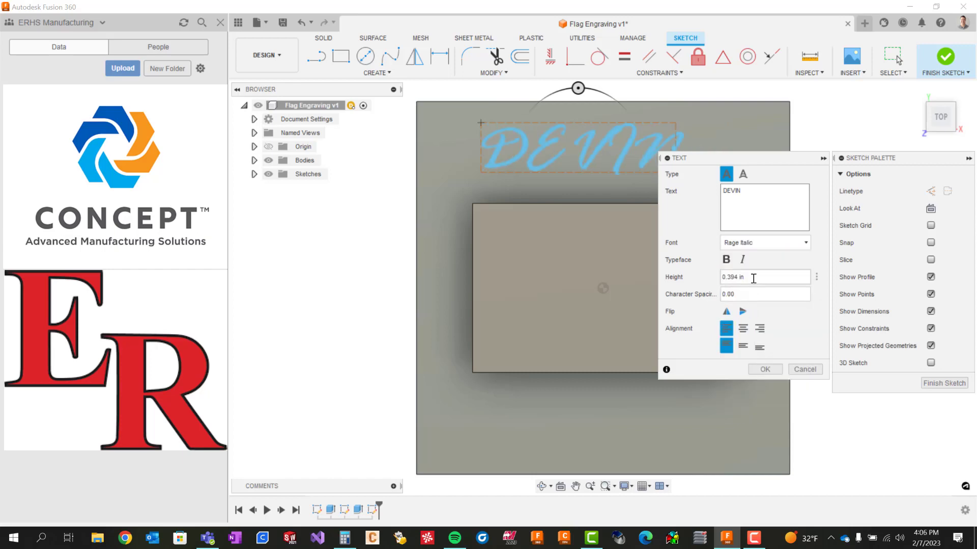
pyautogui.moveTo(754, 277); pyautogui.dragTo(712, 280)
pyautogui.write('.5')
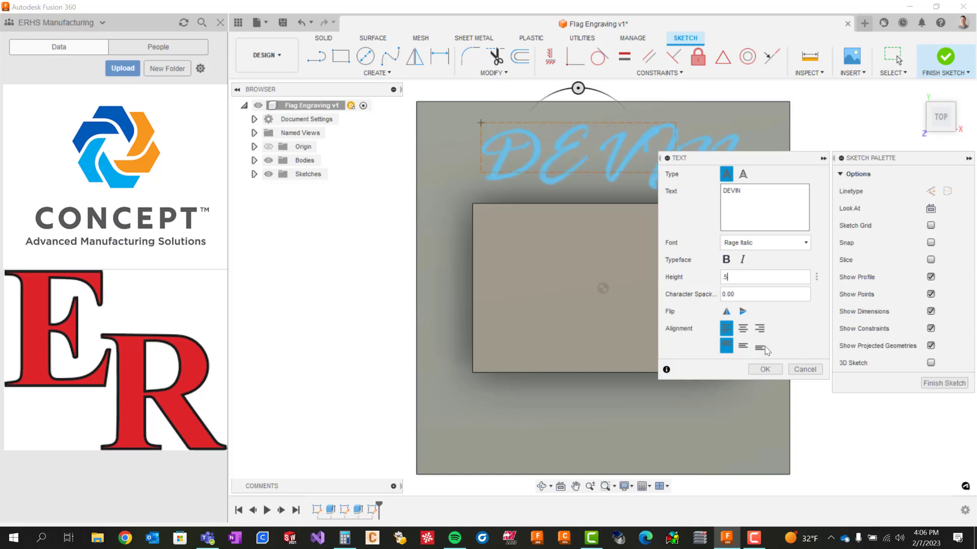
pyautogui.click(764, 369)
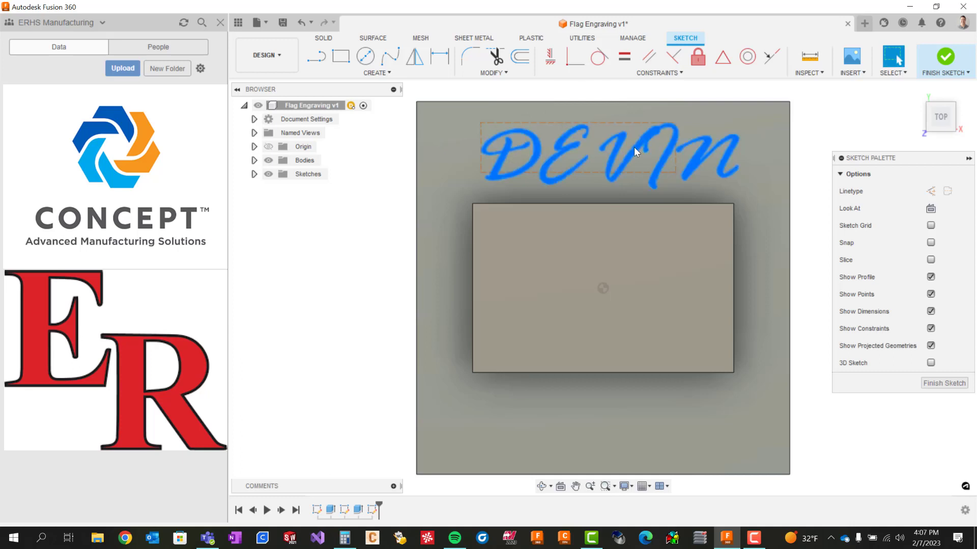
pyautogui.moveTo(628, 152); pyautogui.dragTo(627, 148)
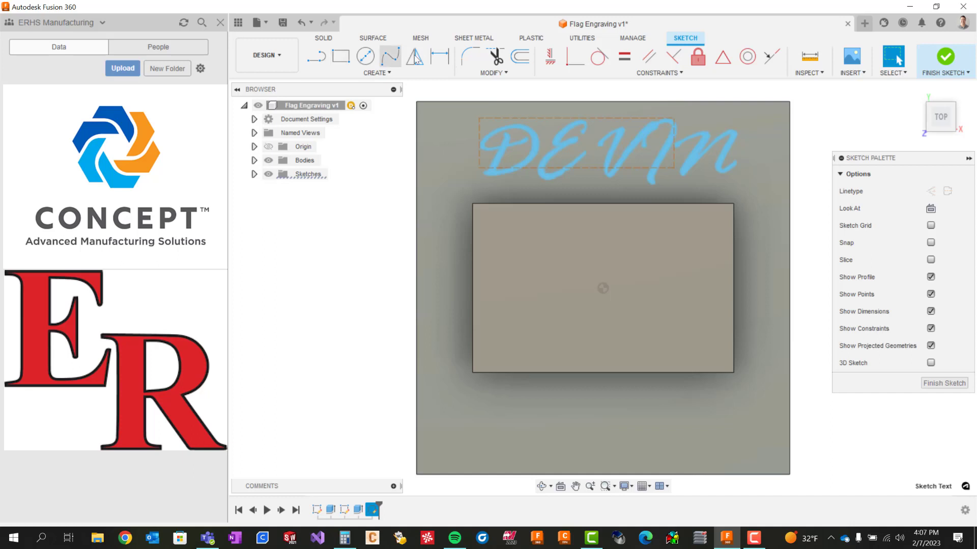
# - Add a second sketch text reading USA in a frame below the raised block
pyautogui.click(377, 72)
pyautogui.click(356, 212)
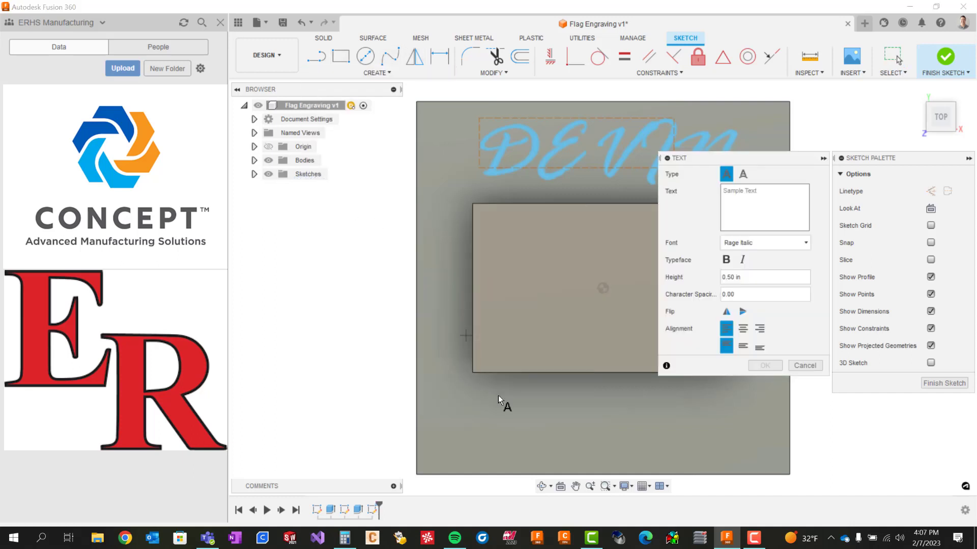
pyautogui.click(509, 405)
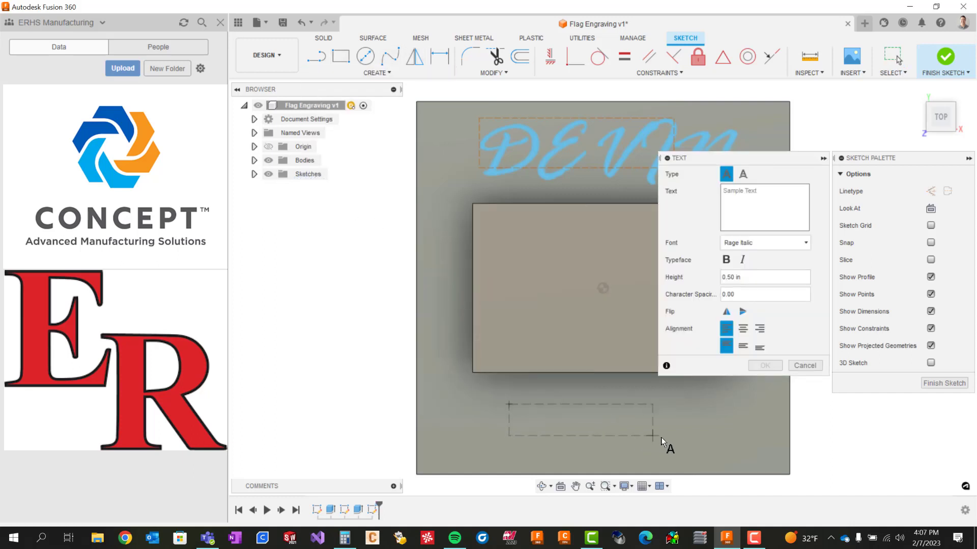
pyautogui.click(697, 451)
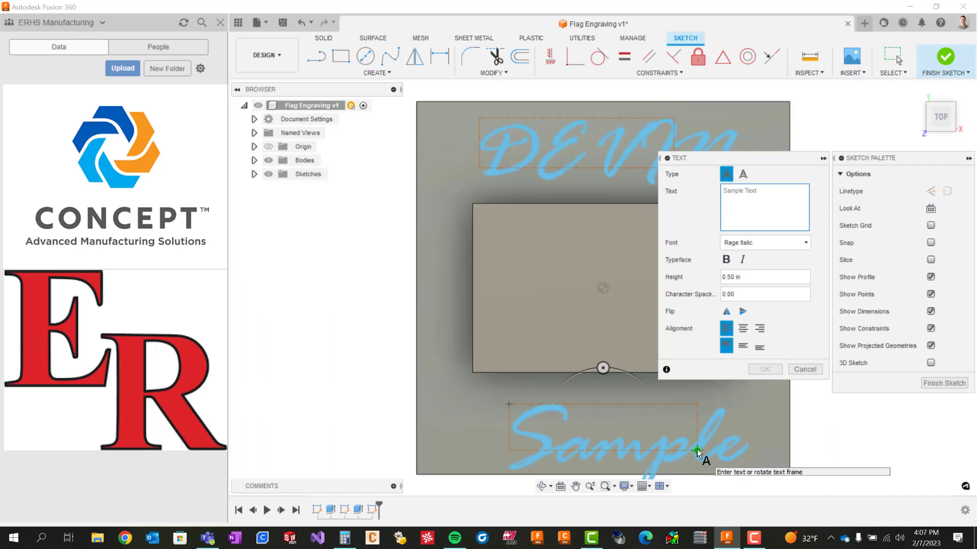
pyautogui.write('U')
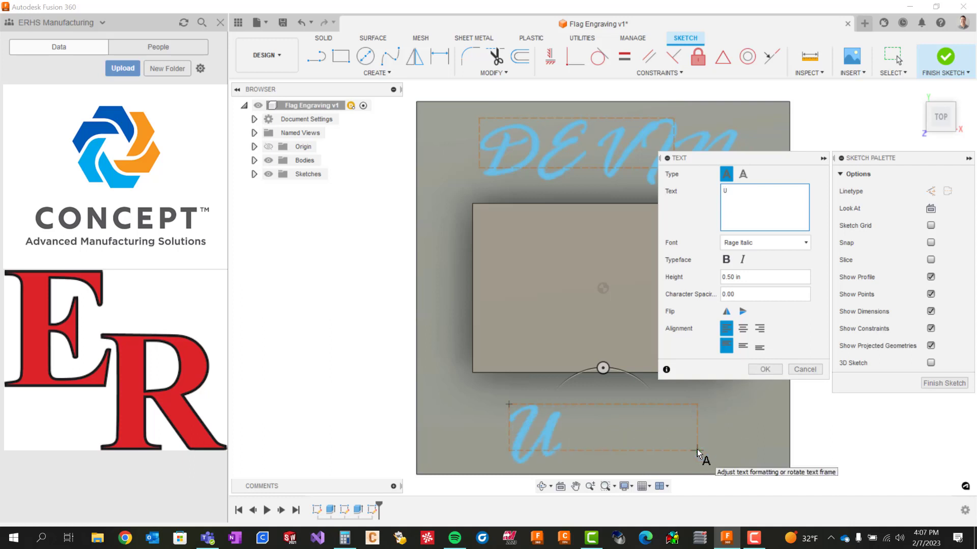
pyautogui.write('SA')
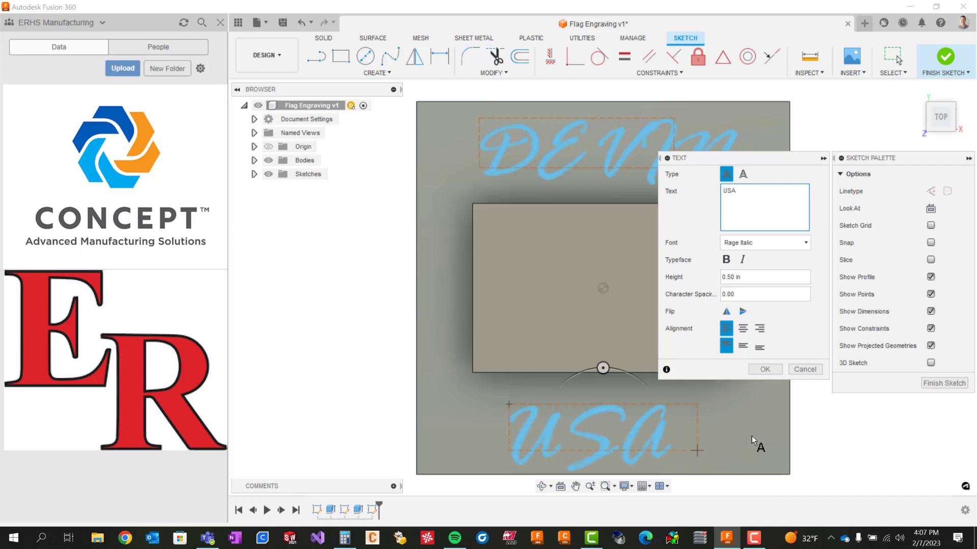
# - Set the USA text's font to Arial Black and finish the sketch
pyautogui.click(792, 253)
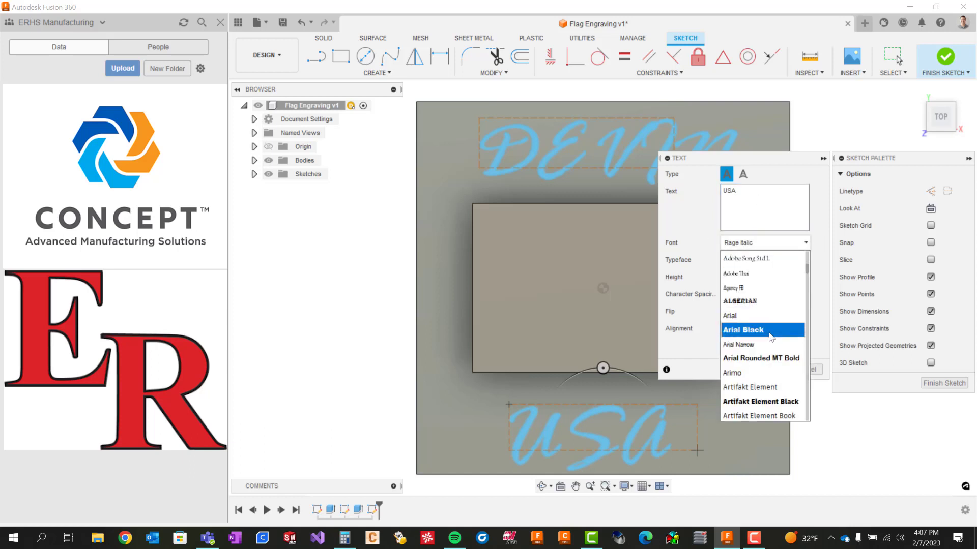
pyautogui.click(772, 336)
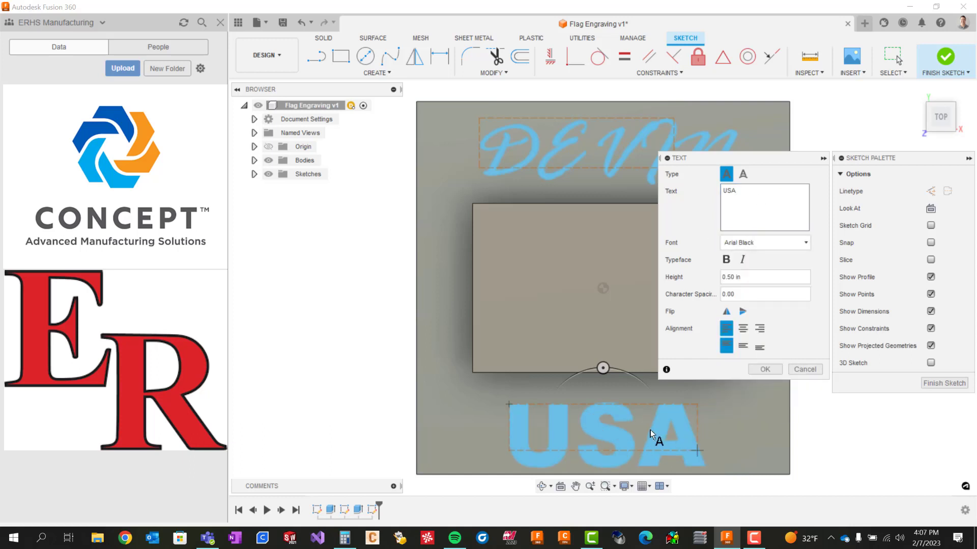
pyautogui.click(763, 369)
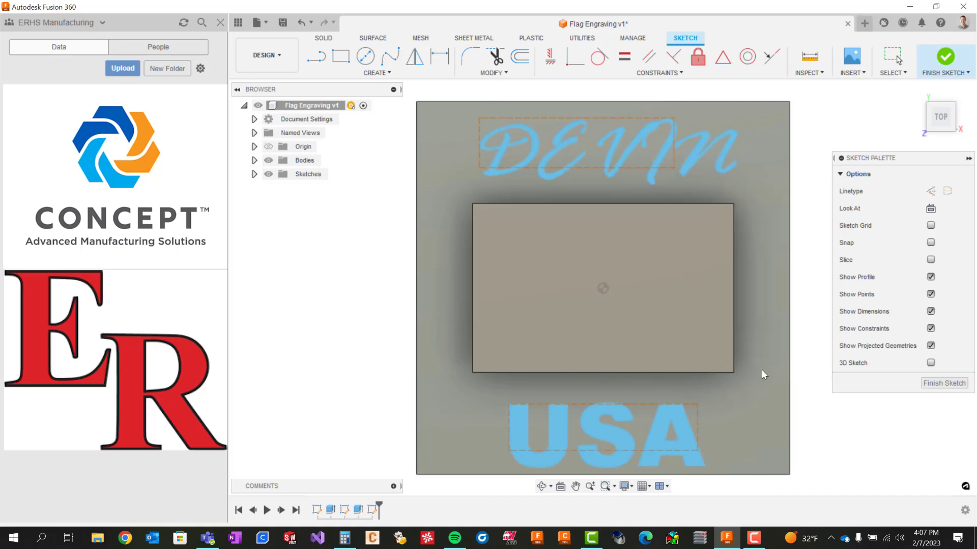
pyautogui.moveTo(621, 422); pyautogui.dragTo(624, 427)
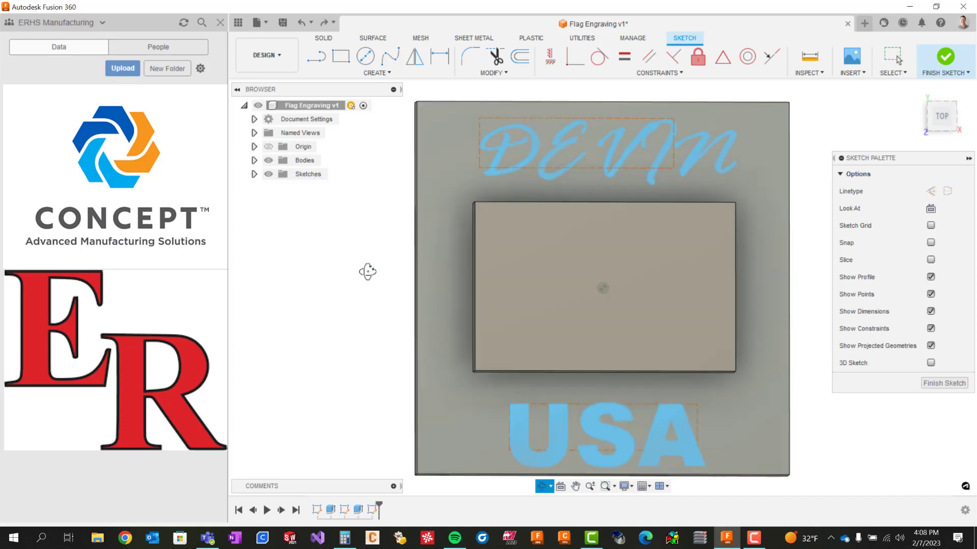
pyautogui.keyDown('shift'); pyautogui.moveTo(366, 270); pyautogui.dragTo(376, 270, button='middle'); pyautogui.keyUp('shift')
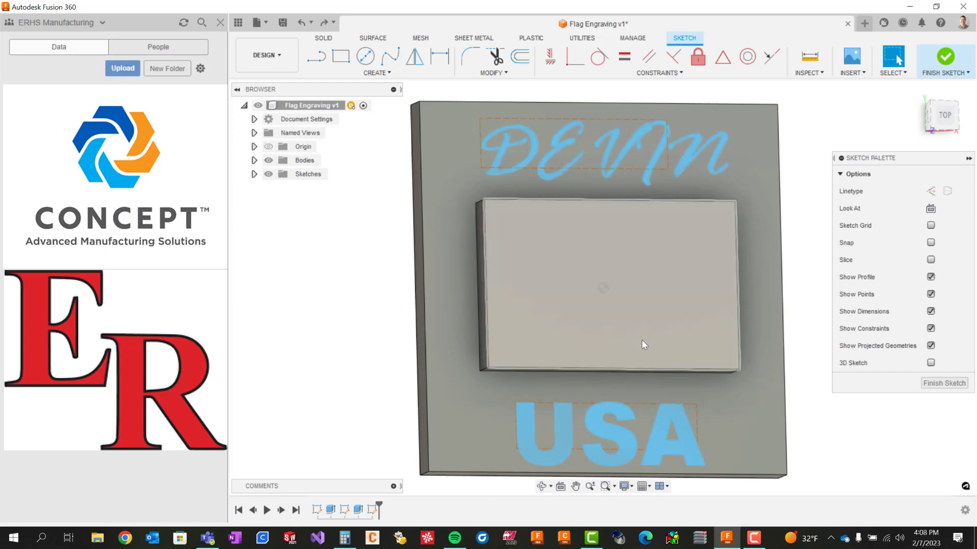
pyautogui.click(942, 383)
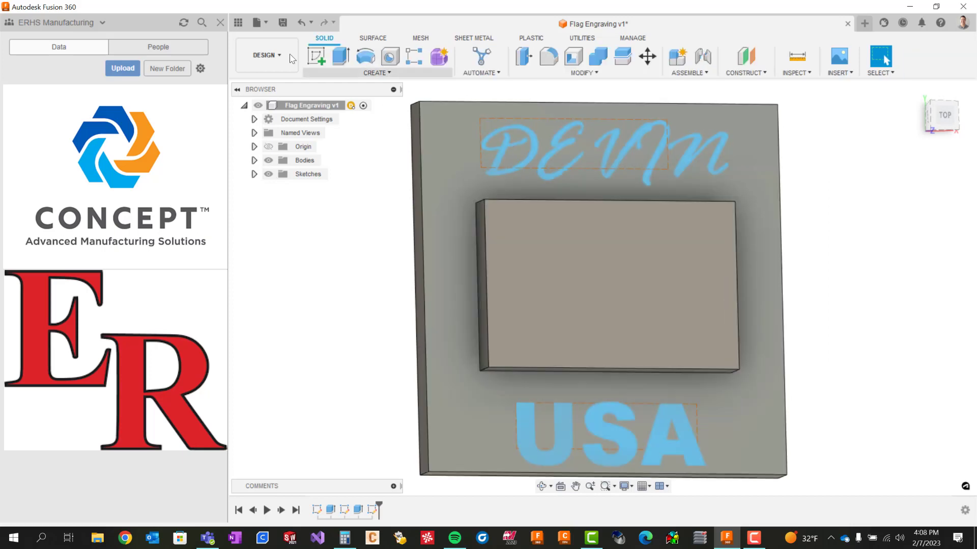
# - Switch to the Manufacture workspace and start a new setup for the part
pyautogui.click(275, 53)
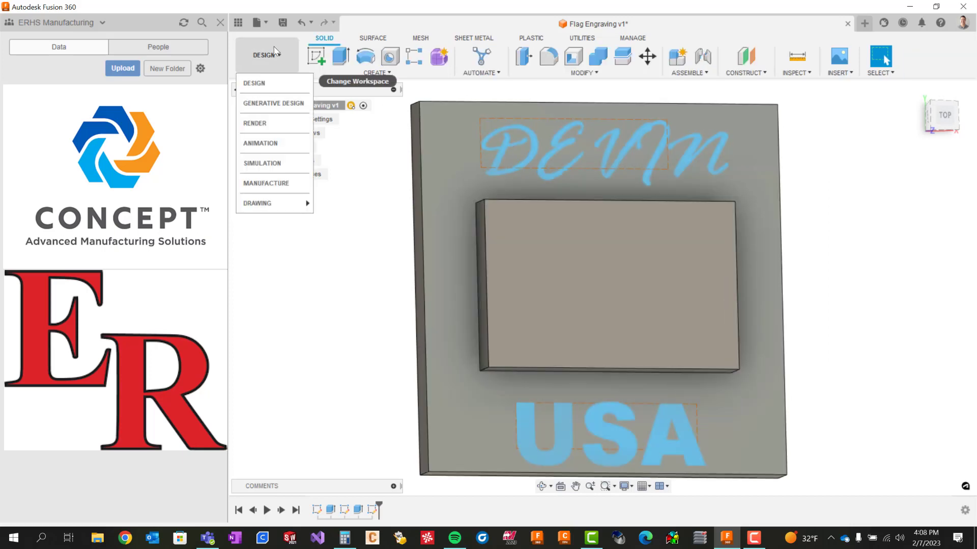
pyautogui.click(263, 183)
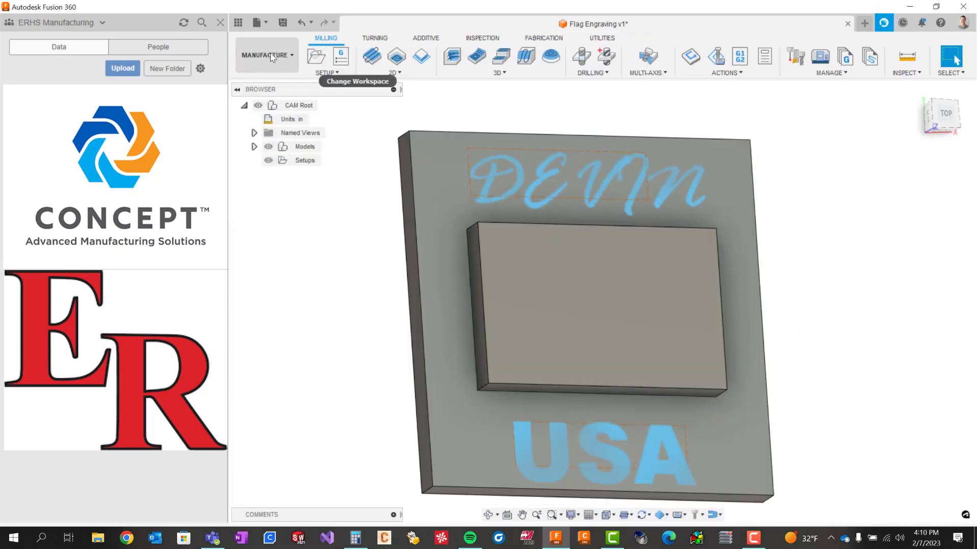
pyautogui.click(311, 57)
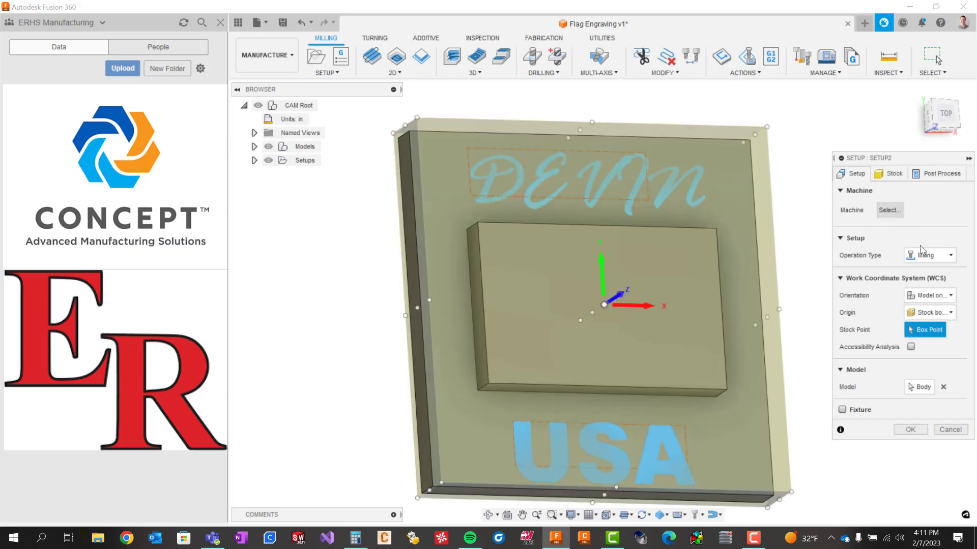
# - Switch the setup's operation type to Additive and back to Milling
pyautogui.click(931, 256)
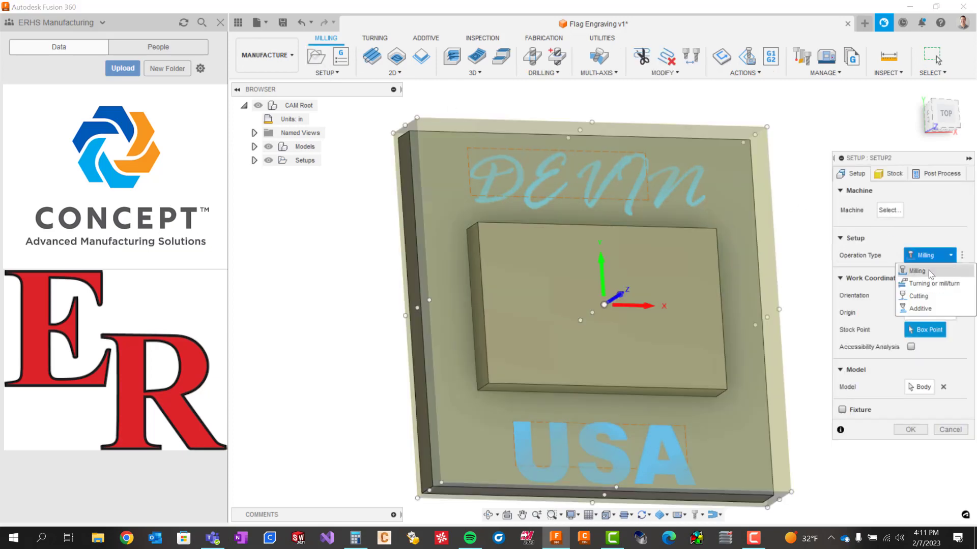
pyautogui.click(921, 309)
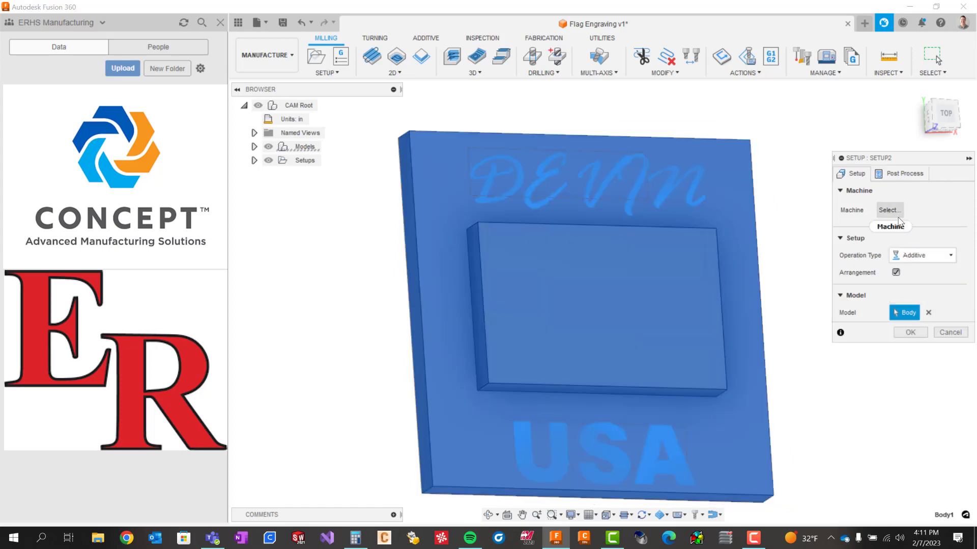
pyautogui.click(923, 255)
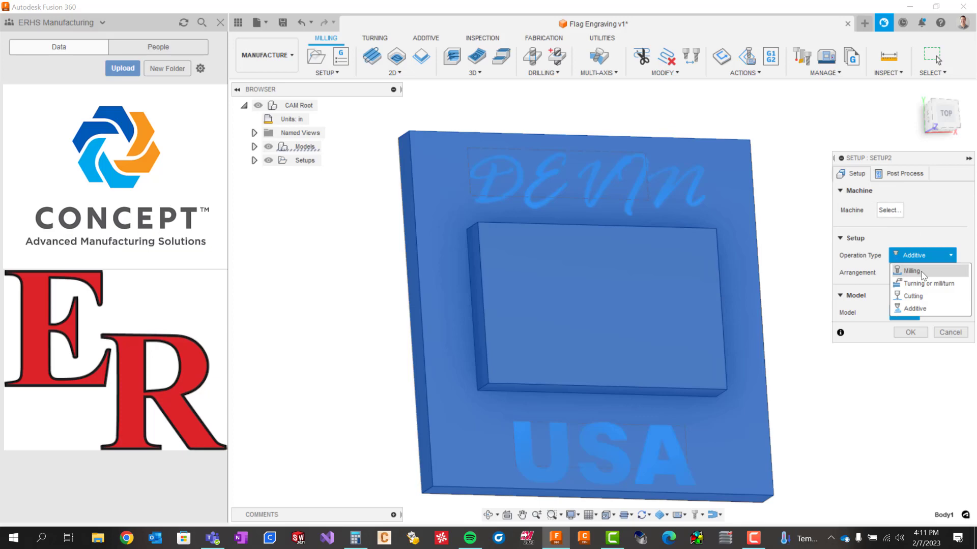
pyautogui.click(912, 271)
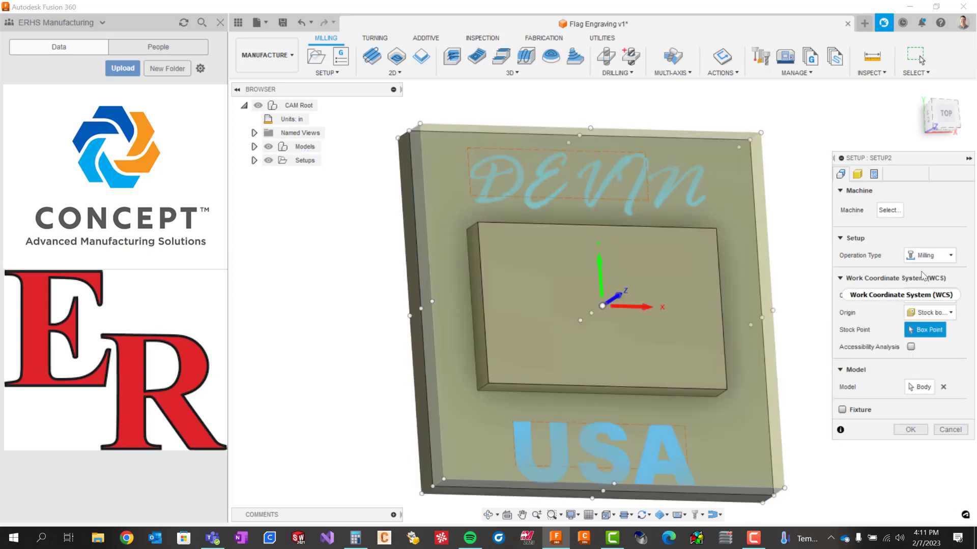
# - Assign the HAAS CM-1 machine, saving its model in the Flag Engraving folder, and decline the Machine Connector installation
pyautogui.click(887, 210)
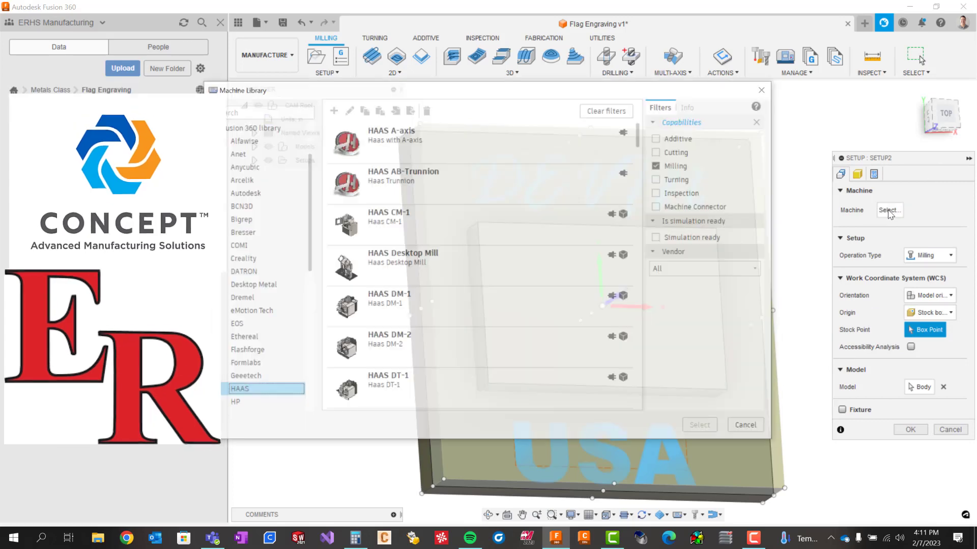
pyautogui.click(389, 223)
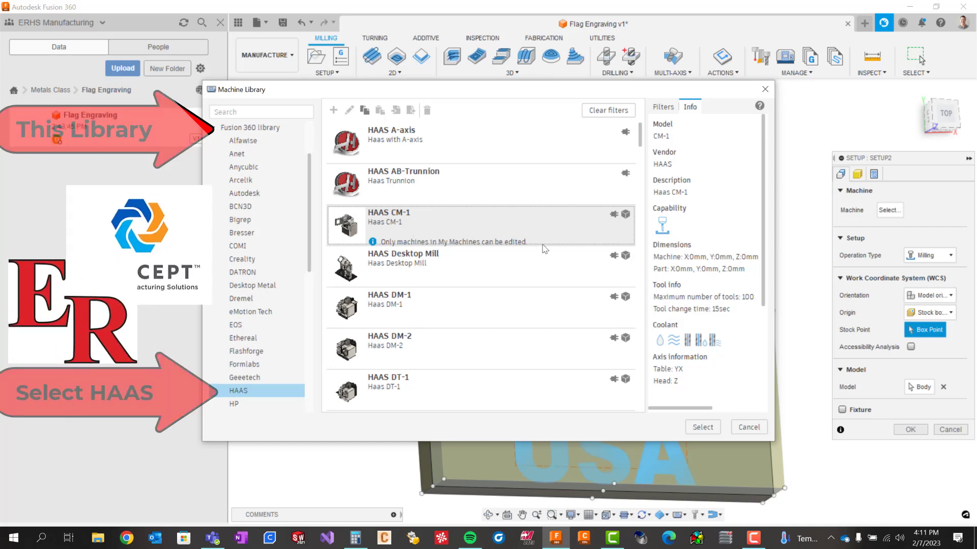
pyautogui.click(702, 427)
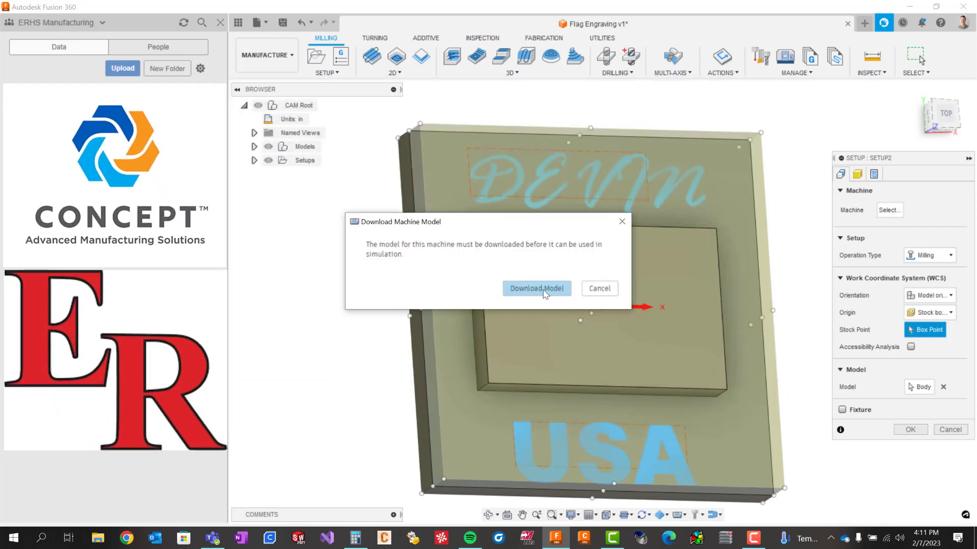
pyautogui.click(538, 288)
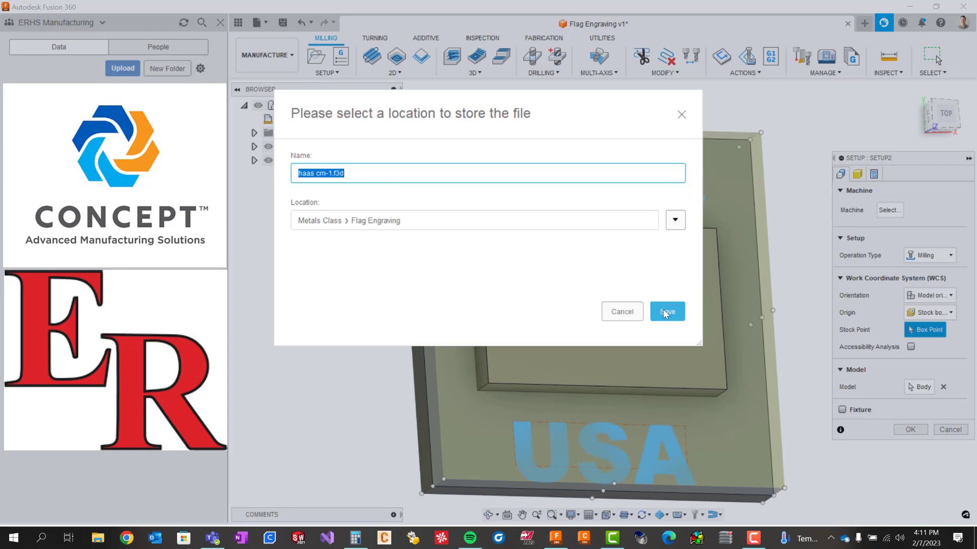
pyautogui.click(663, 311)
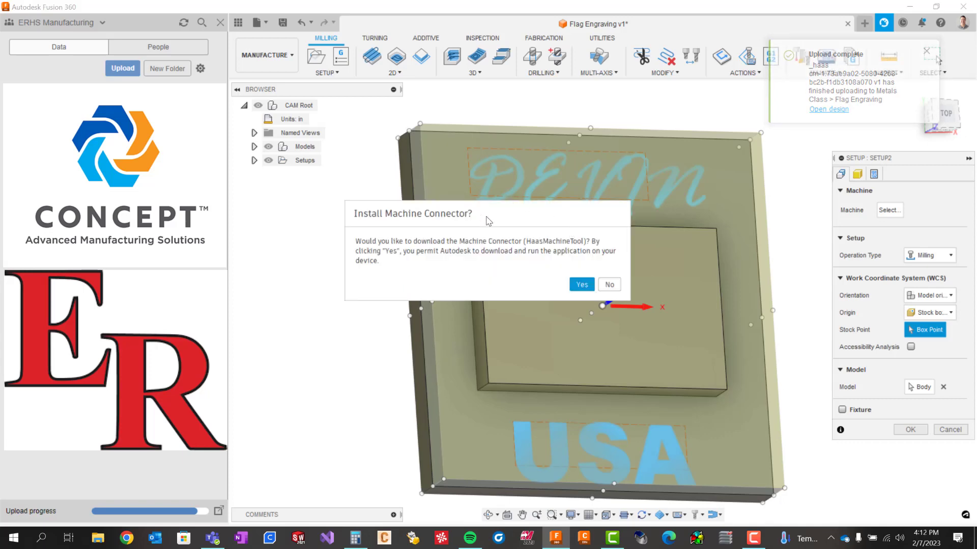
pyautogui.click(617, 288)
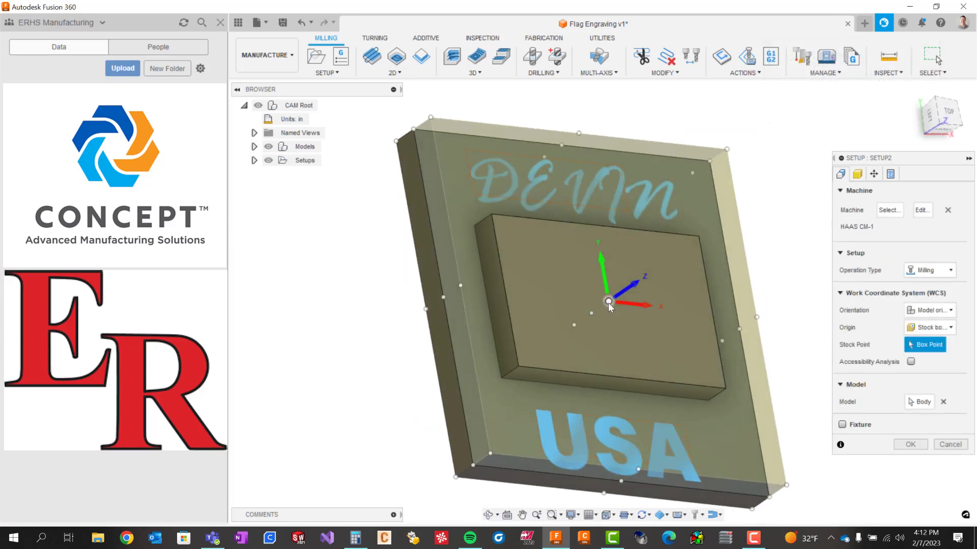
# - Set the WCS origin to a model box point and place it at the centre of the model's top
pyautogui.keyDown('shift'); pyautogui.moveTo(609, 303); pyautogui.dragTo(623, 326, button='middle'); pyautogui.keyUp('shift')
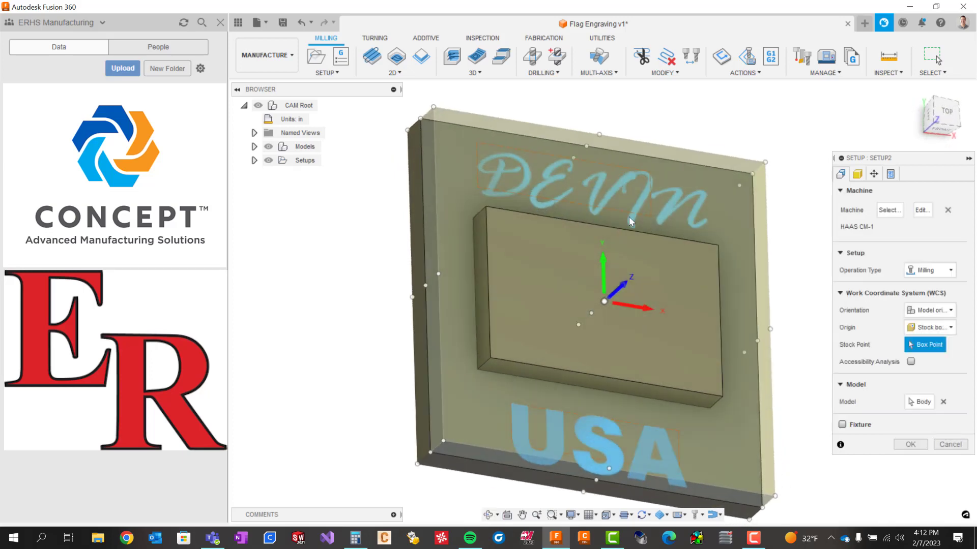
pyautogui.click(930, 327)
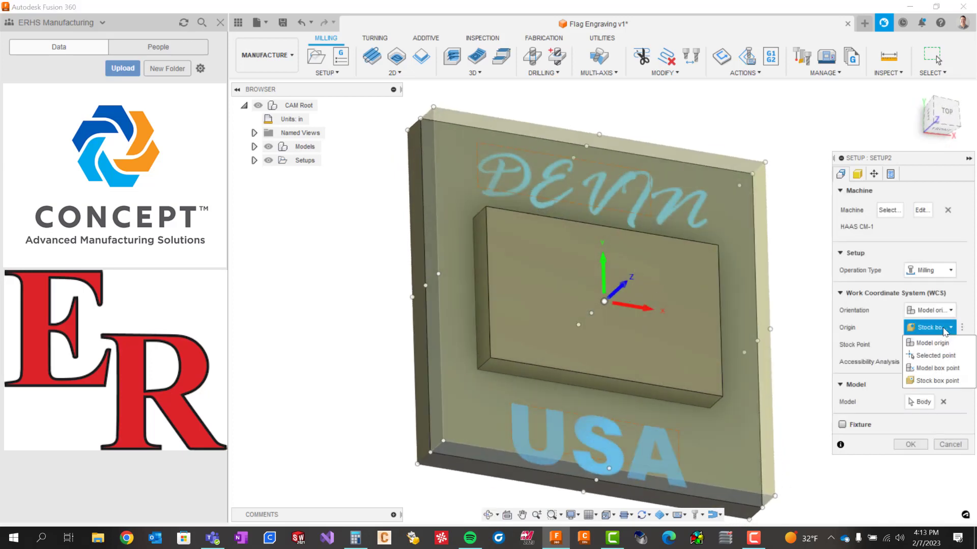
pyautogui.click(950, 369)
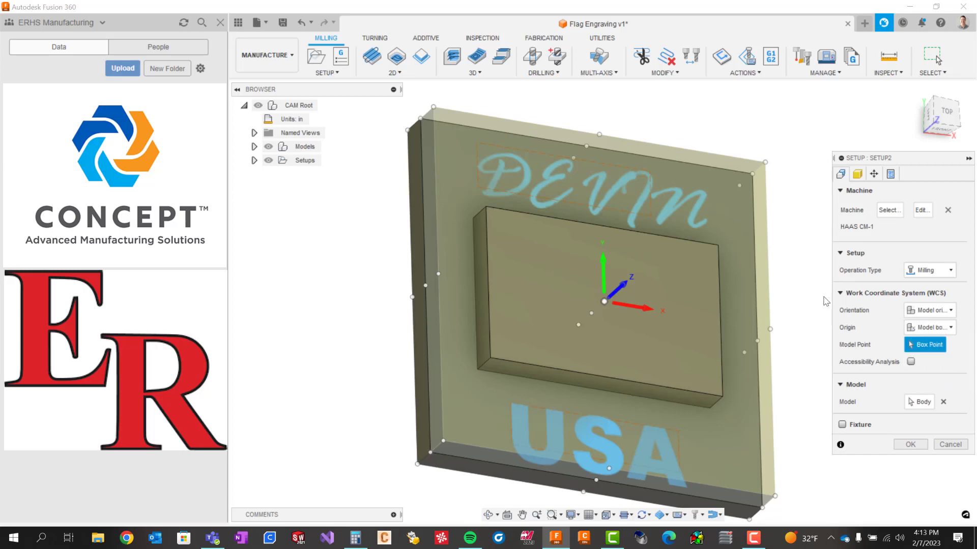
pyautogui.click(765, 162)
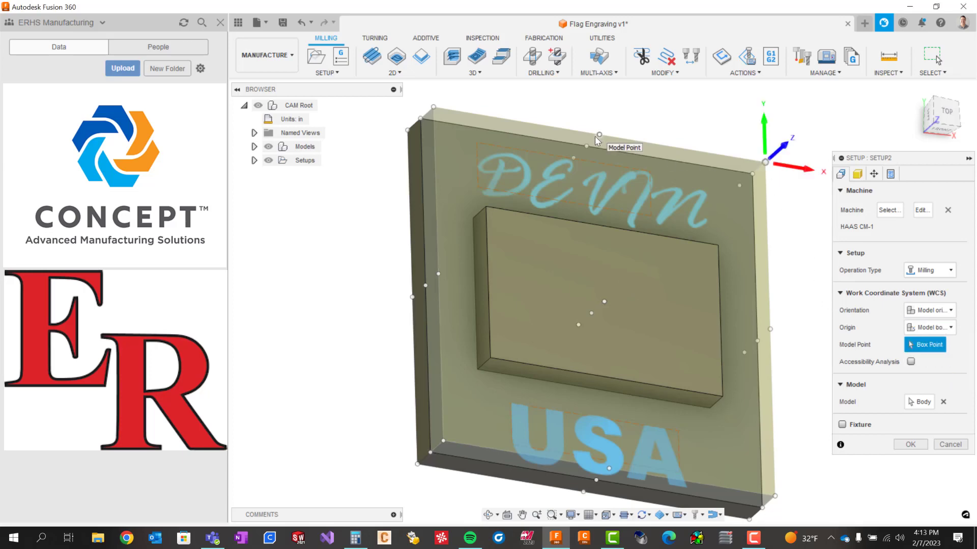
pyautogui.click(443, 440)
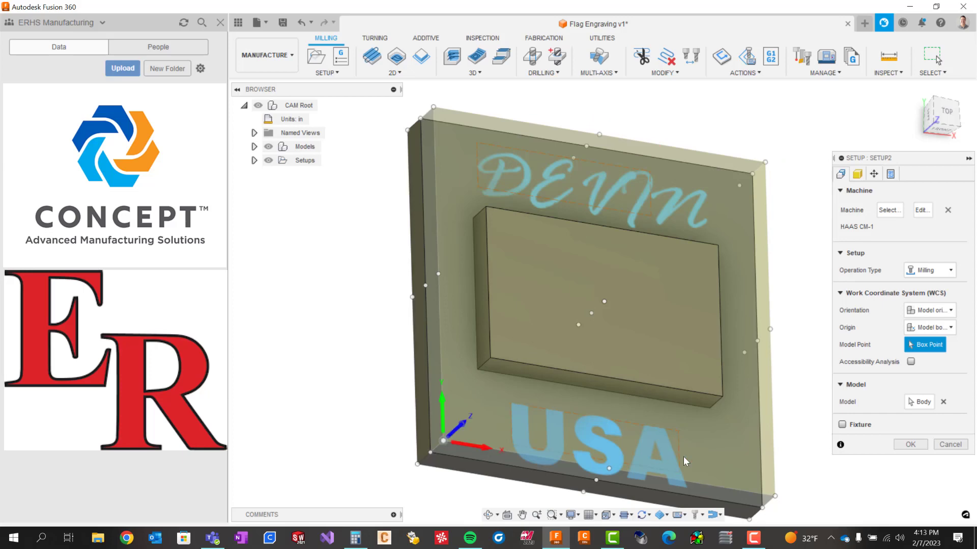
pyautogui.click(775, 497)
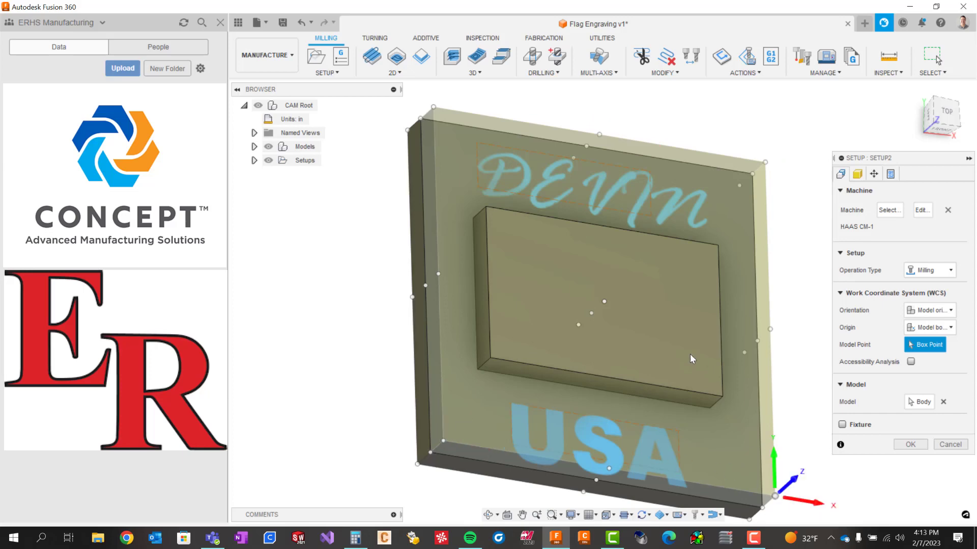
pyautogui.click(604, 302)
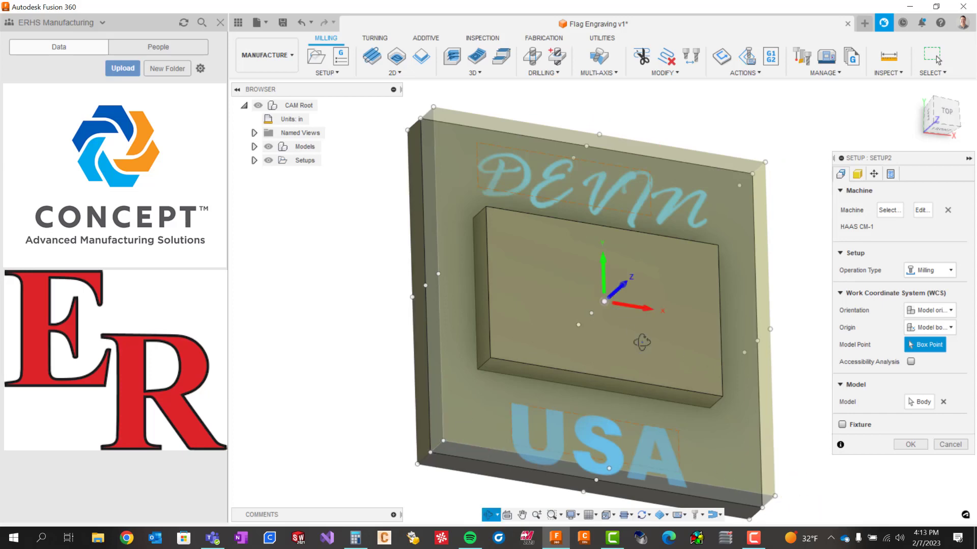
pyautogui.moveTo(643, 342)
pyautogui.keyDown('shift'); pyautogui.mouseDown(button='middle')
pyautogui.moveTo(656, 325)
pyautogui.moveTo(649, 336)
pyautogui.mouseUp(button='middle'); pyautogui.keyUp('shift')
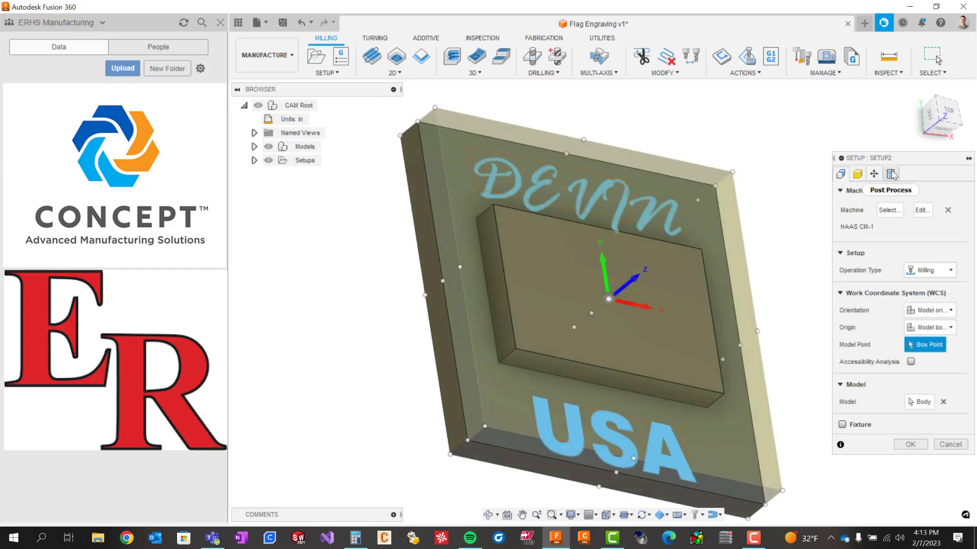
# - Set the stock mode to From solid and choose the plate body as the stock solid
pyautogui.click(857, 174)
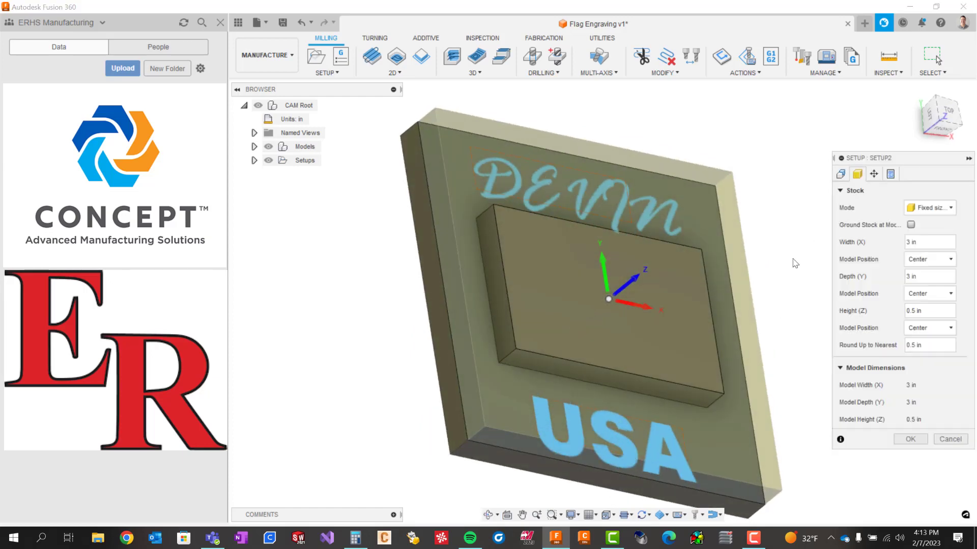
pyautogui.keyDown('shift'); pyautogui.moveTo(656, 272); pyautogui.dragTo(584, 238, button='middle'); pyautogui.keyUp('shift')
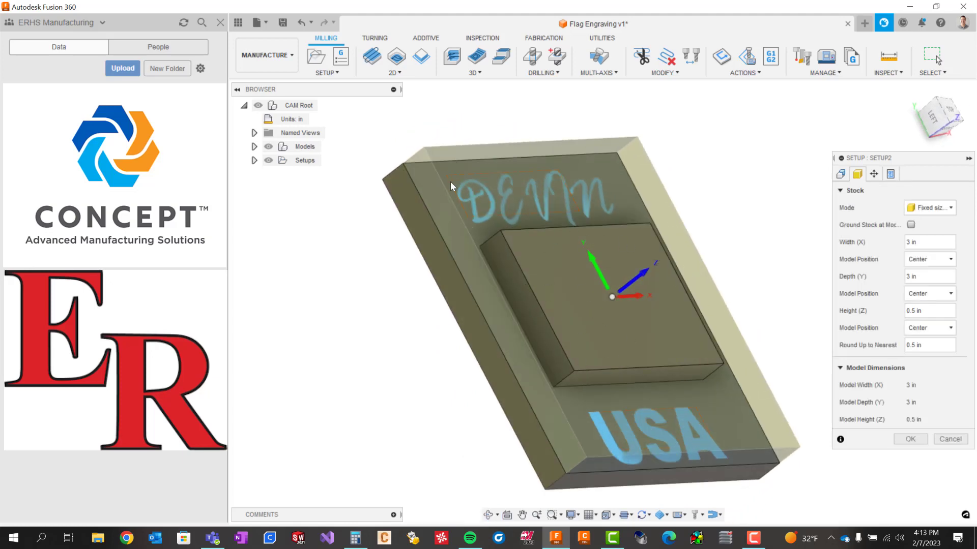
pyautogui.keyDown('shift'); pyautogui.moveTo(460, 188); pyautogui.dragTo(446, 171, button='middle'); pyautogui.keyUp('shift')
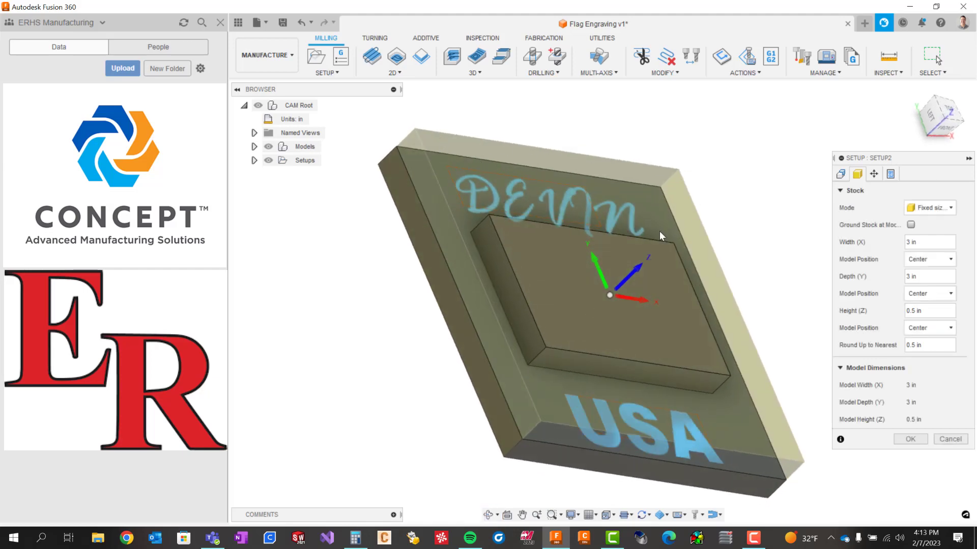
pyautogui.click(928, 208)
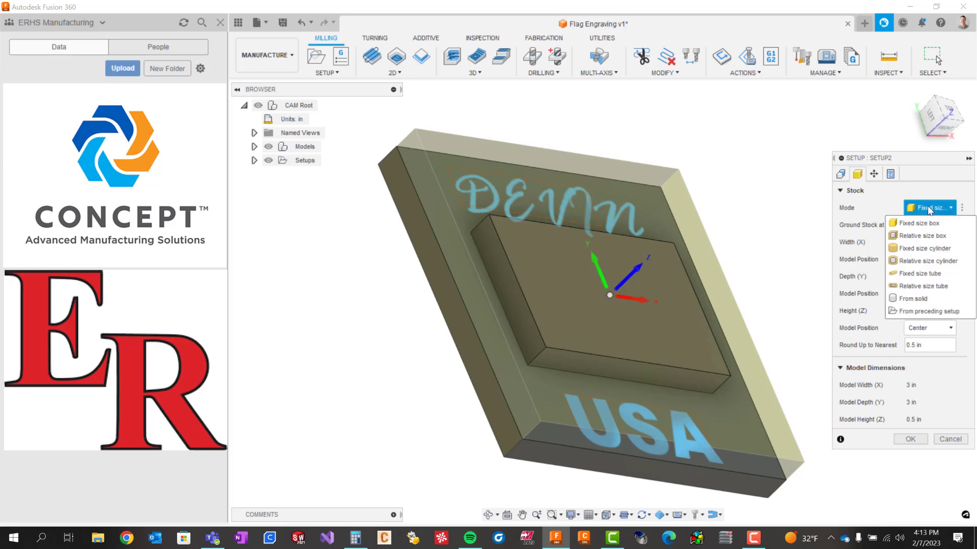
pyautogui.click(919, 299)
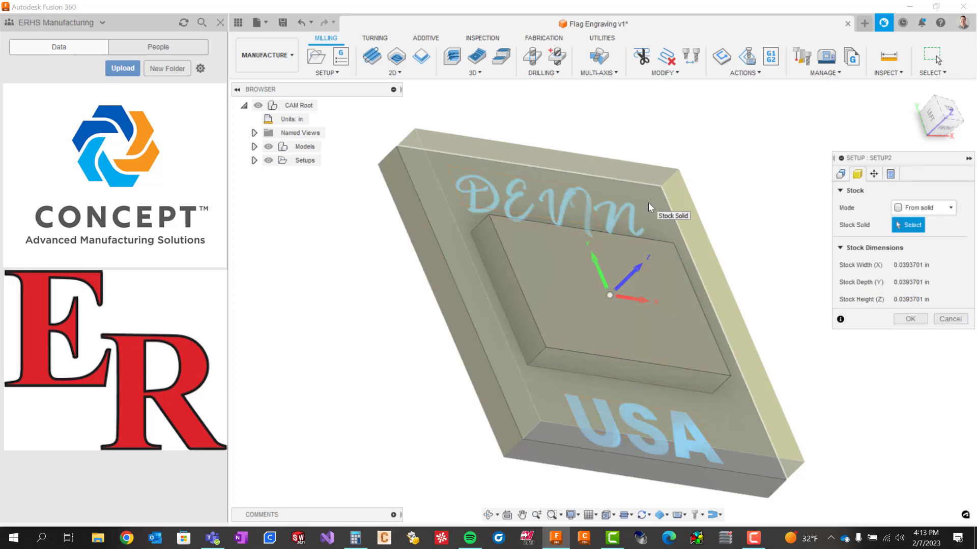
pyautogui.click(648, 202)
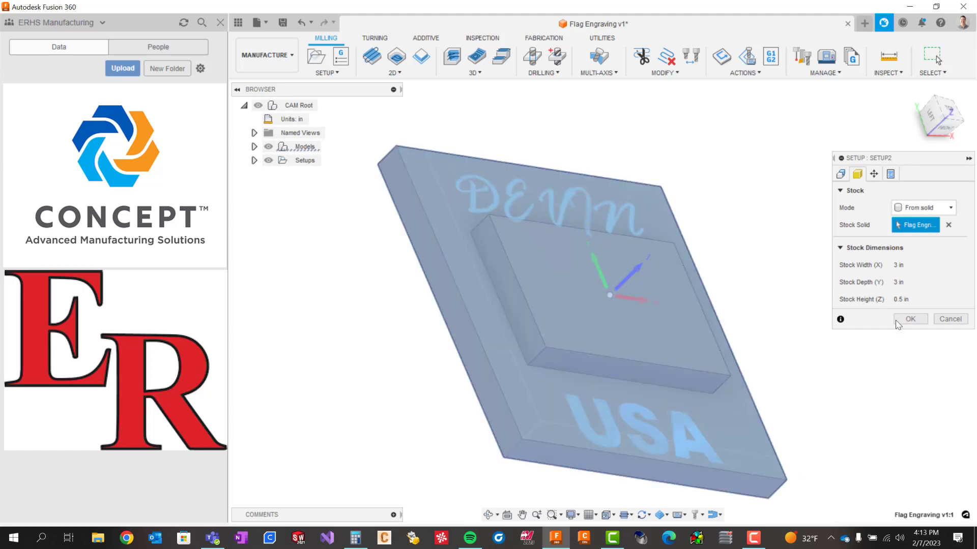
# - Position the part on the machine table at -3 in X distance and 1 in Y distance
pyautogui.click(873, 174)
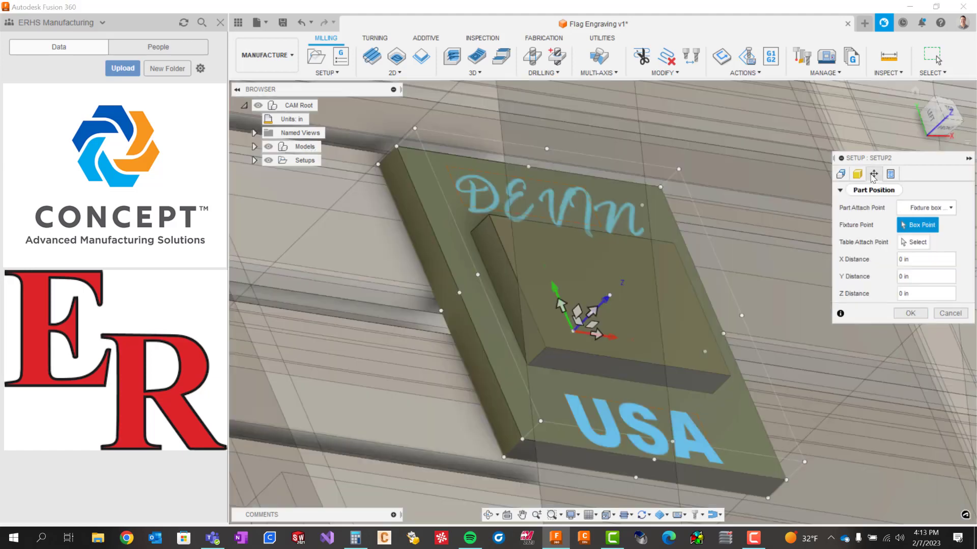
pyautogui.moveTo(650, 331)
pyautogui.keyDown('shift'); pyautogui.mouseDown(button='middle')
pyautogui.moveTo(621, 319)
pyautogui.moveTo(637, 323)
pyautogui.mouseUp(button='middle'); pyautogui.keyUp('shift')
pyautogui.scroll(-2, 637, 323)
pyautogui.scroll(-5, 662, 322)
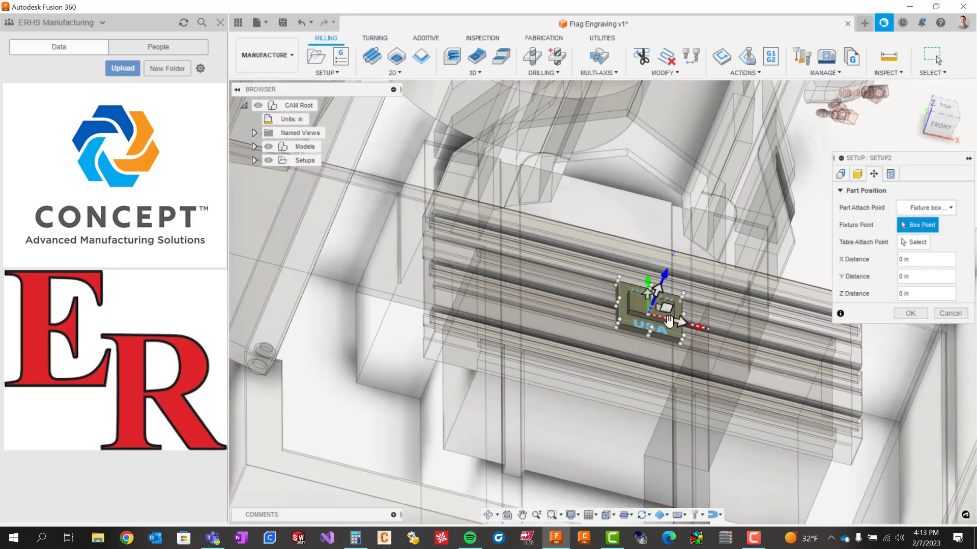
pyautogui.moveTo(673, 324); pyautogui.dragTo(604, 317)
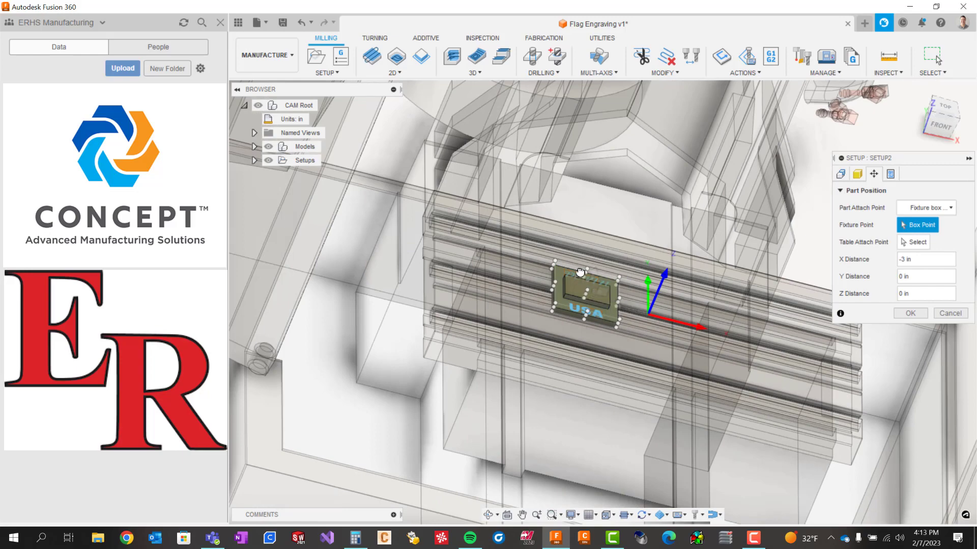
pyautogui.moveTo(580, 273); pyautogui.dragTo(581, 260)
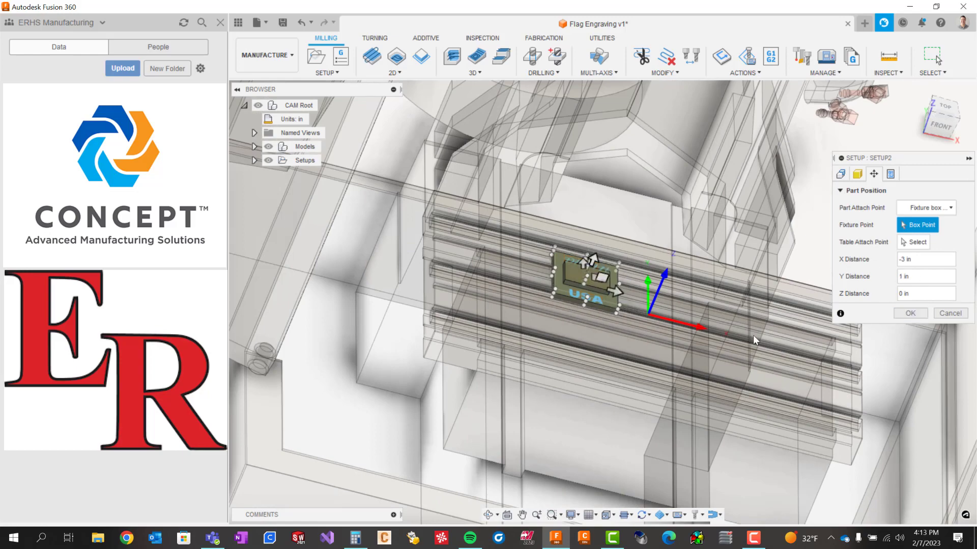
# - Move the part on the machine table to 3 in X distance and raise it to 2 in Z distance
pyautogui.keyDown('shift'); pyautogui.moveTo(656, 340); pyautogui.dragTo(628, 320, button='middle'); pyautogui.keyUp('shift')
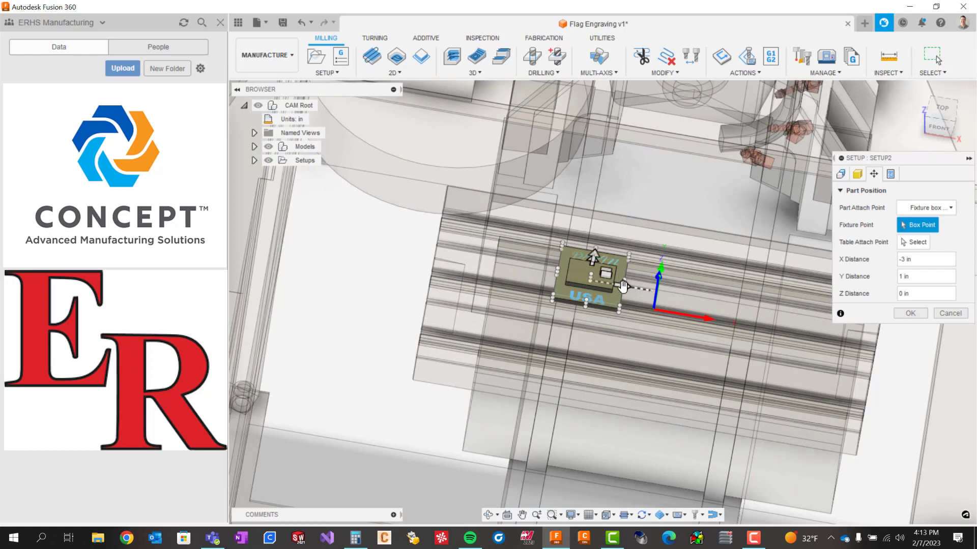
pyautogui.moveTo(622, 286); pyautogui.dragTo(758, 306)
pyautogui.keyDown('shift'); pyautogui.moveTo(758, 307); pyautogui.dragTo(706, 325, button='middle'); pyautogui.keyUp('shift')
pyautogui.moveTo(706, 301); pyautogui.dragTo(714, 276)
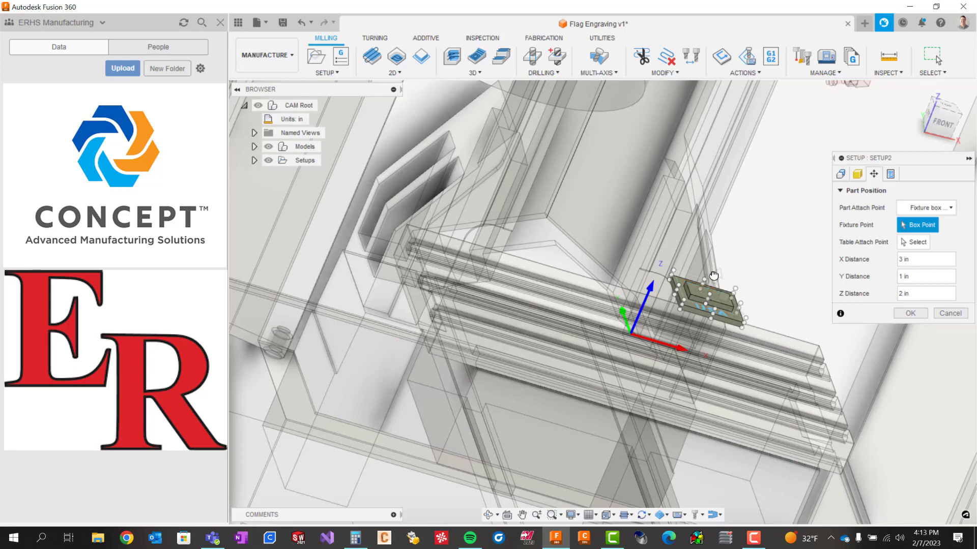
pyautogui.scroll(2, 714, 306)
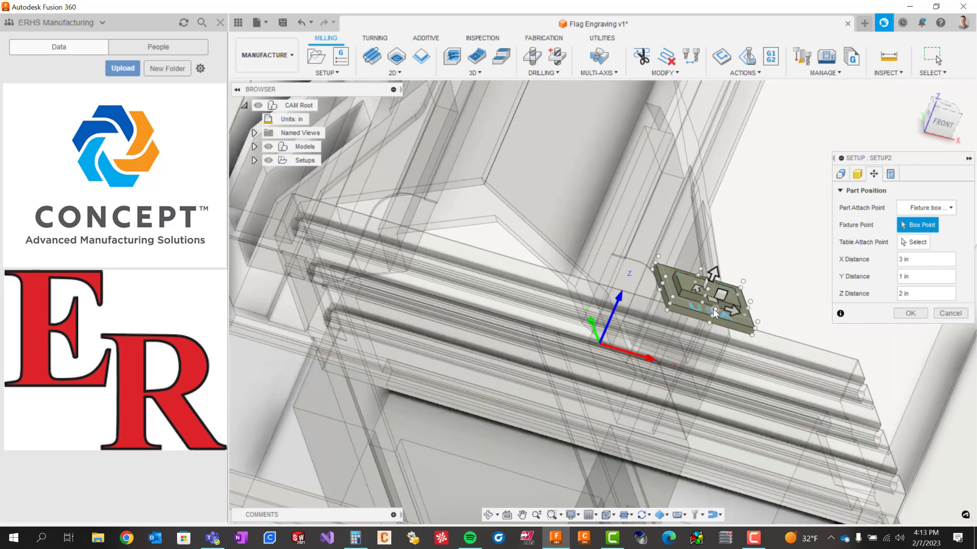
pyautogui.moveTo(715, 313)
pyautogui.keyDown('shift'); pyautogui.mouseDown(button='middle')
pyautogui.moveTo(698, 283)
pyautogui.moveTo(714, 321)
pyautogui.mouseUp(button='middle'); pyautogui.keyUp('shift')
pyautogui.scroll(-3, 715, 323)
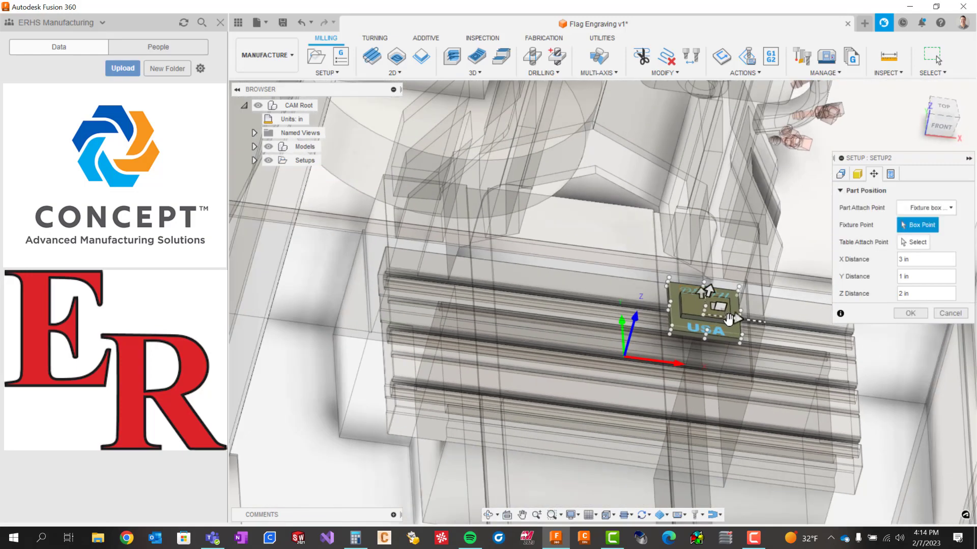
pyautogui.scroll(2, 729, 319)
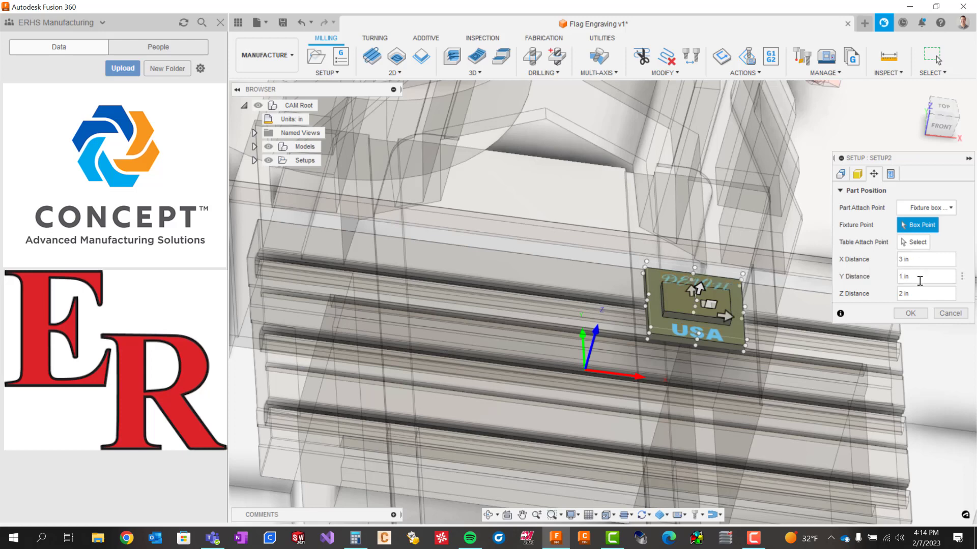
# - Set the setup's program number to 6297 and enter a program comment describing the name engraving
pyautogui.click(890, 174)
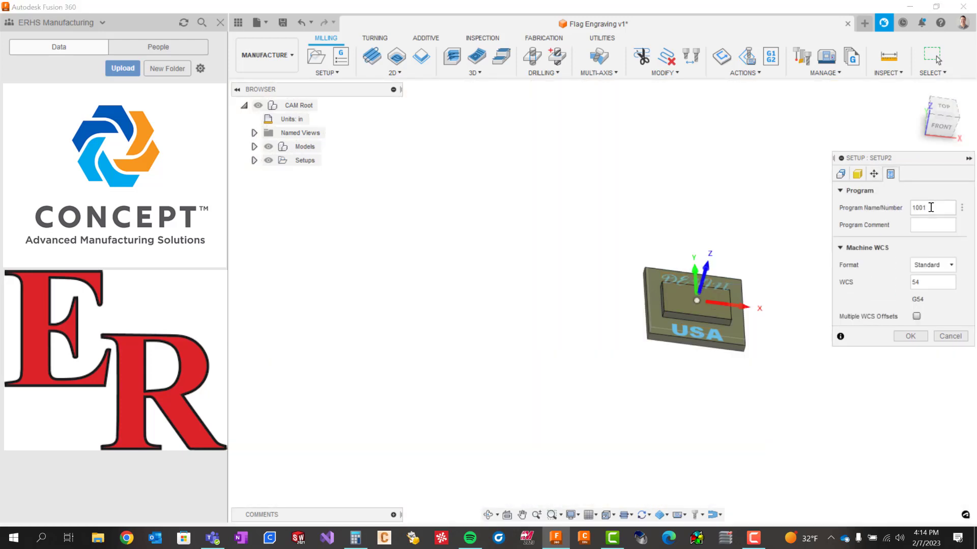
pyautogui.moveTo(926, 207); pyautogui.dragTo(899, 211)
pyautogui.write('62')
pyautogui.write('EVIN')
# - Keep the machine WCS format at Standard, set the WCS to 56 and finish the setup
pyautogui.click(934, 266)
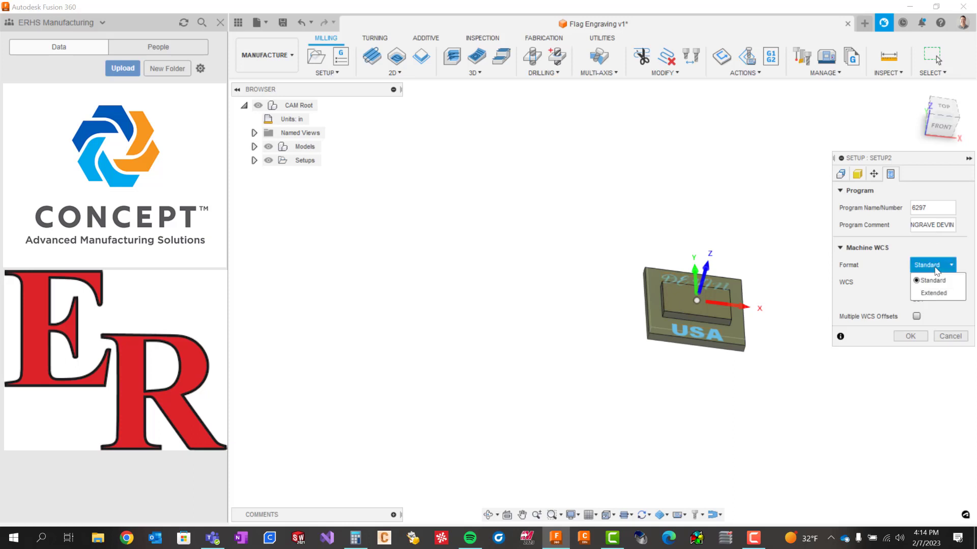
pyautogui.click(933, 279)
pyautogui.doubleClick(921, 283)
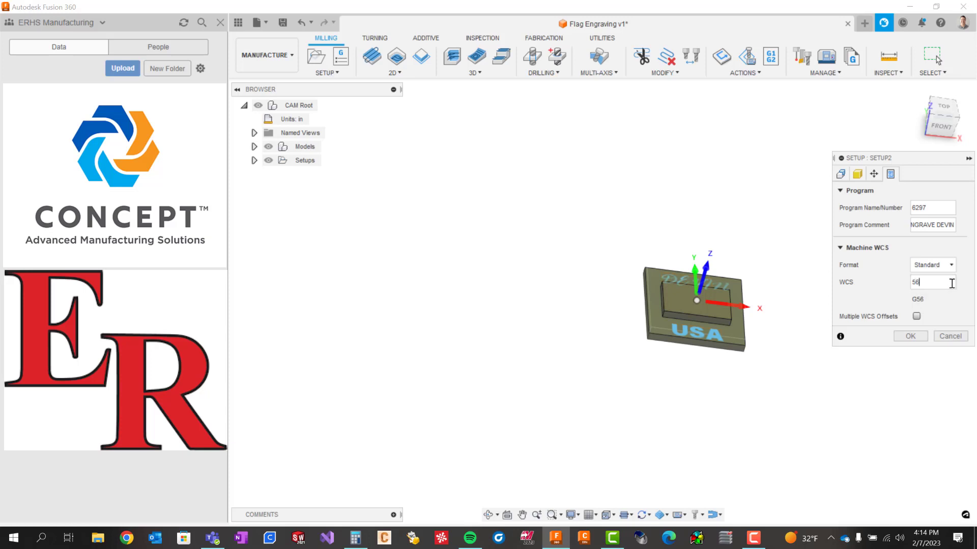
pyautogui.click(910, 336)
# - Turn on transparency for the machine model, hide the machine from view and dismiss the connectivity notification
pyautogui.scroll(6, 645, 305)
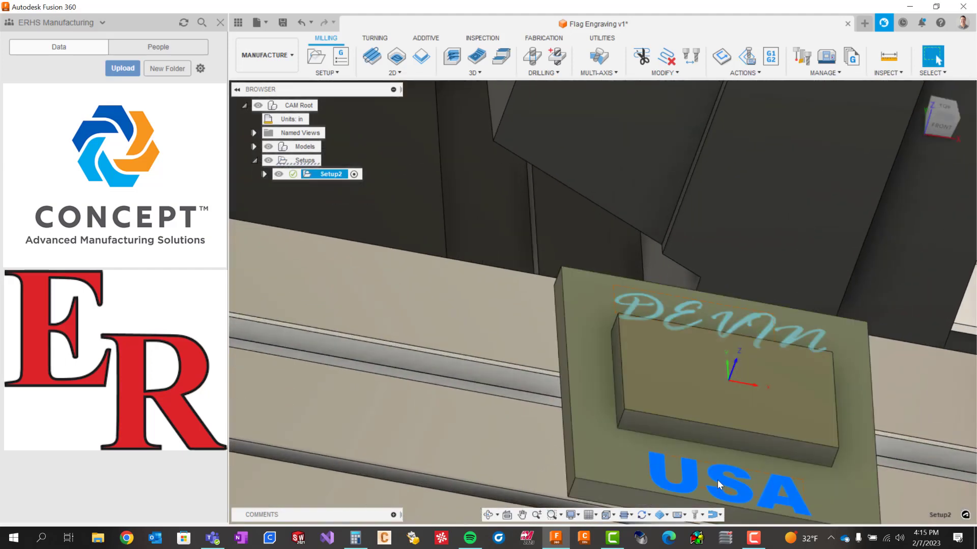
pyautogui.keyDown('shift'); pyautogui.moveTo(647, 381); pyautogui.dragTo(667, 401, button='middle'); pyautogui.keyUp('shift')
pyautogui.scroll(10, 671, 377)
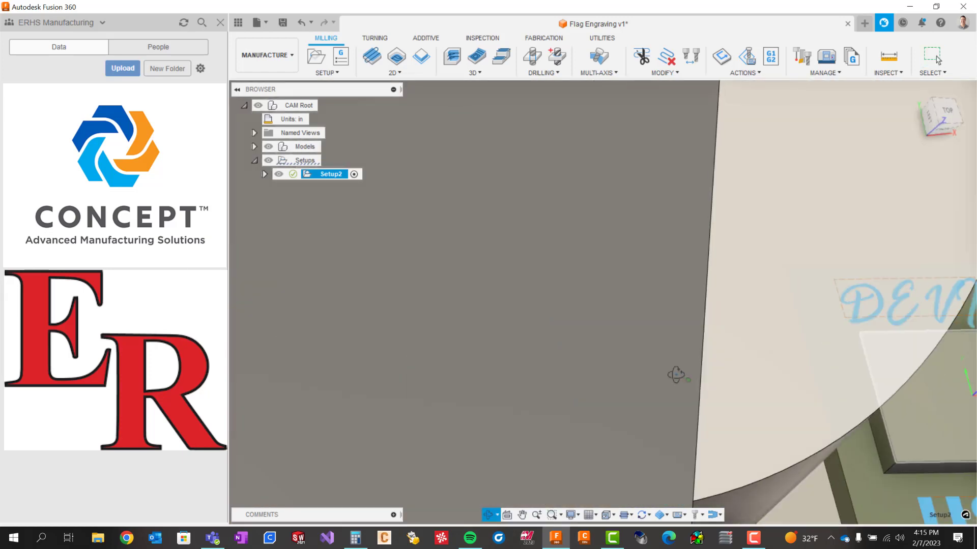
pyautogui.scroll(-8, 710, 340)
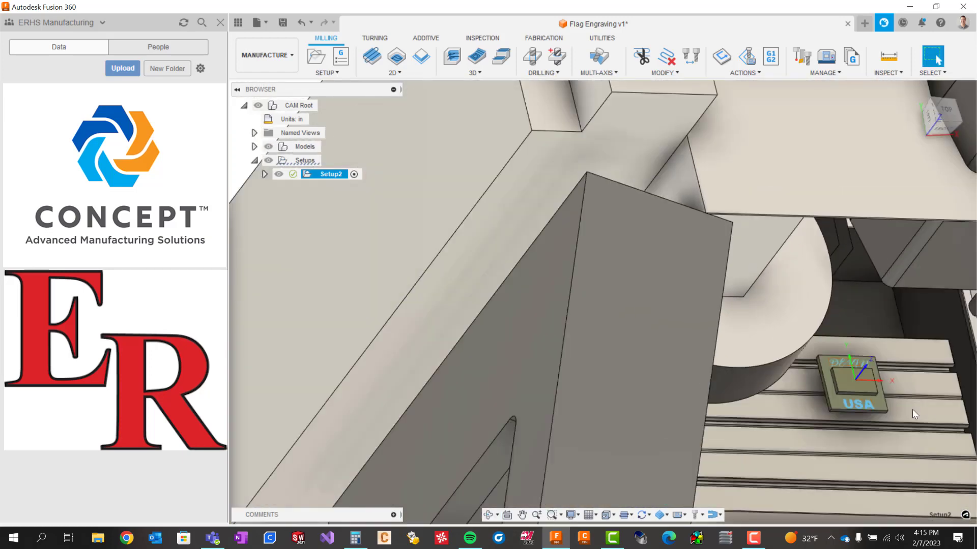
pyautogui.scroll(3, 897, 365)
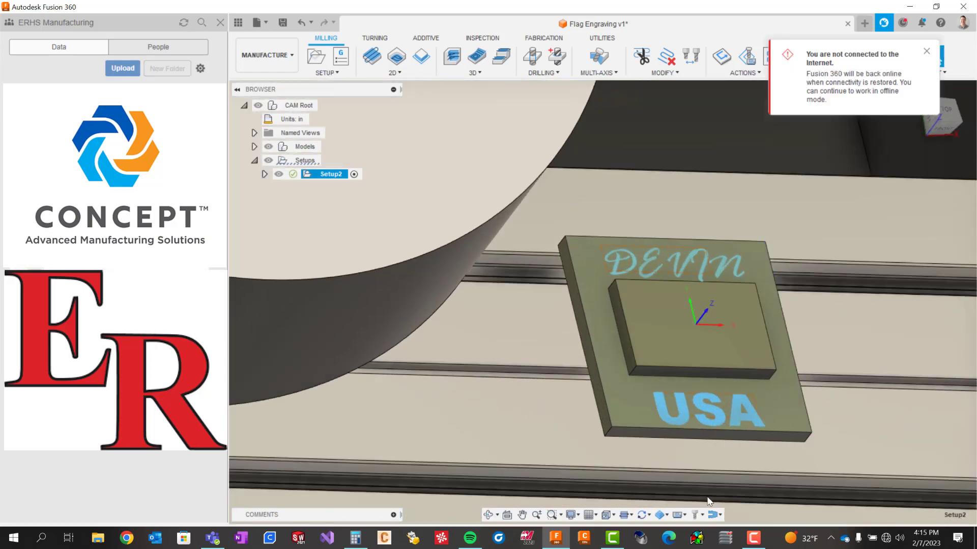
pyautogui.click(684, 515)
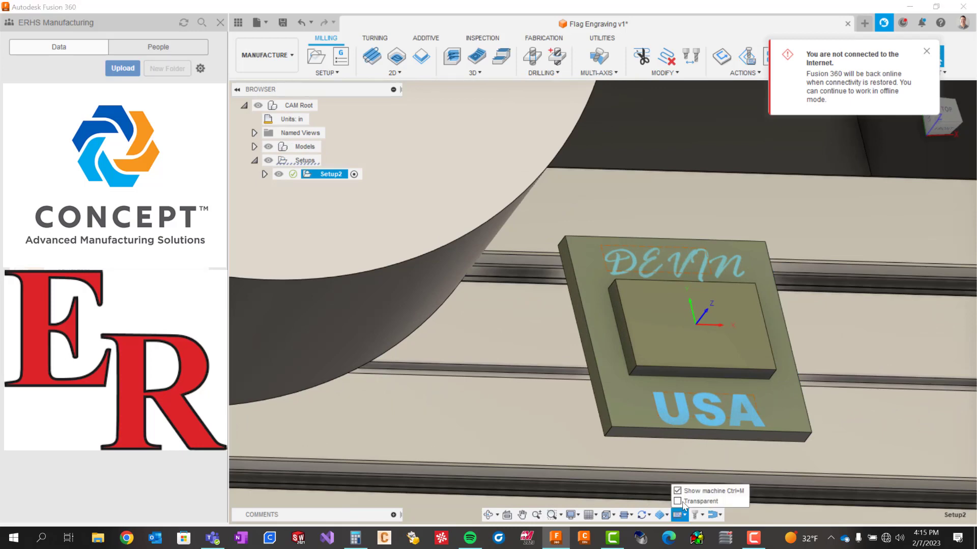
pyautogui.click(677, 491)
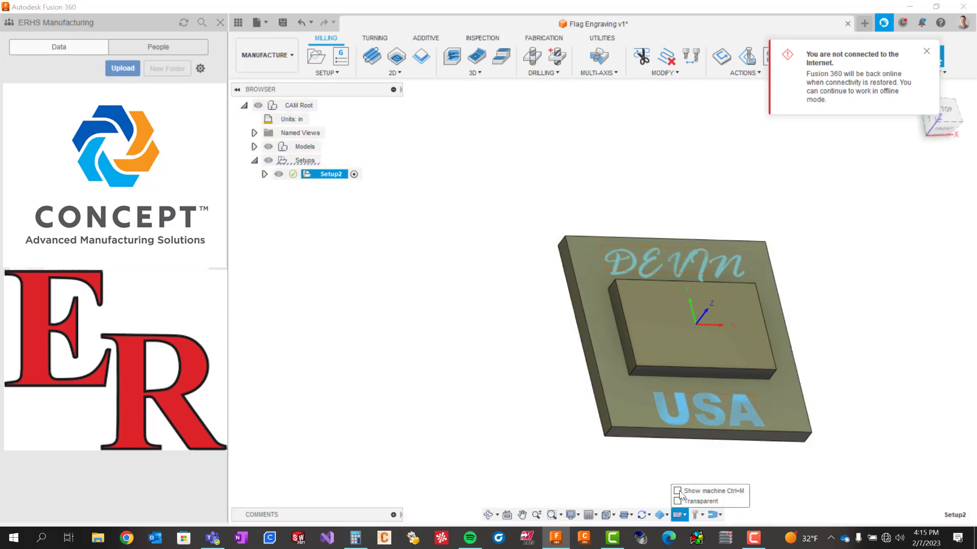
pyautogui.click(677, 492)
pyautogui.click(678, 502)
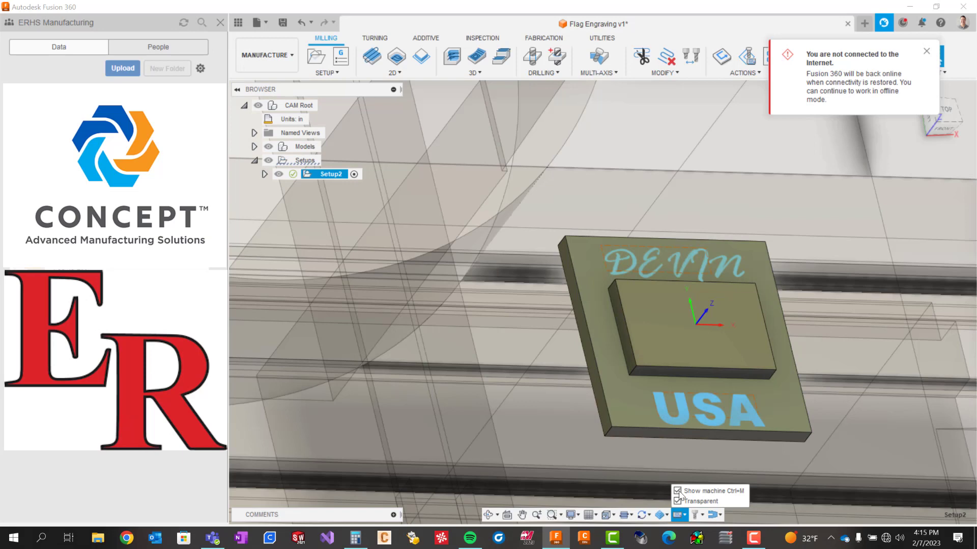
pyautogui.click(677, 491)
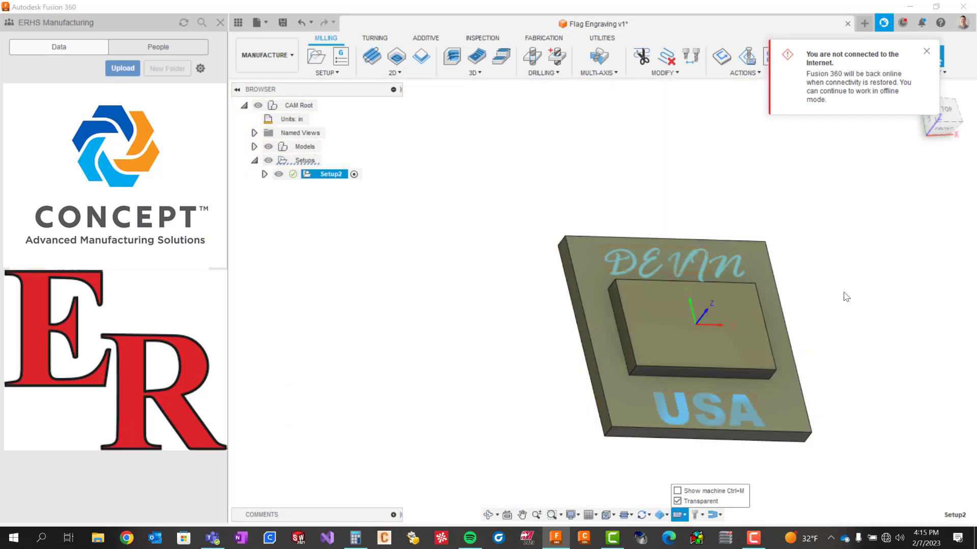
pyautogui.keyDown('shift'); pyautogui.moveTo(846, 336); pyautogui.dragTo(868, 332, button='middle'); pyautogui.keyUp('shift')
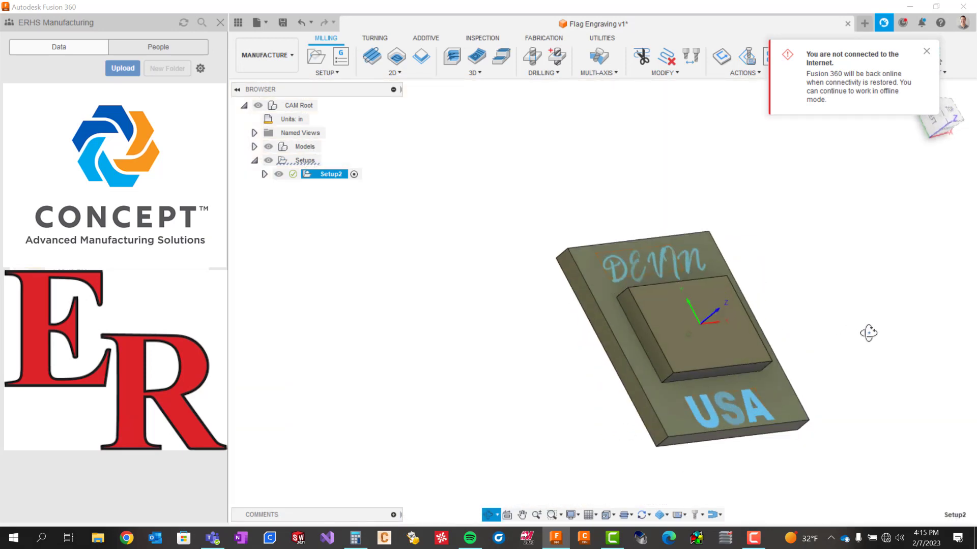
pyautogui.click(927, 53)
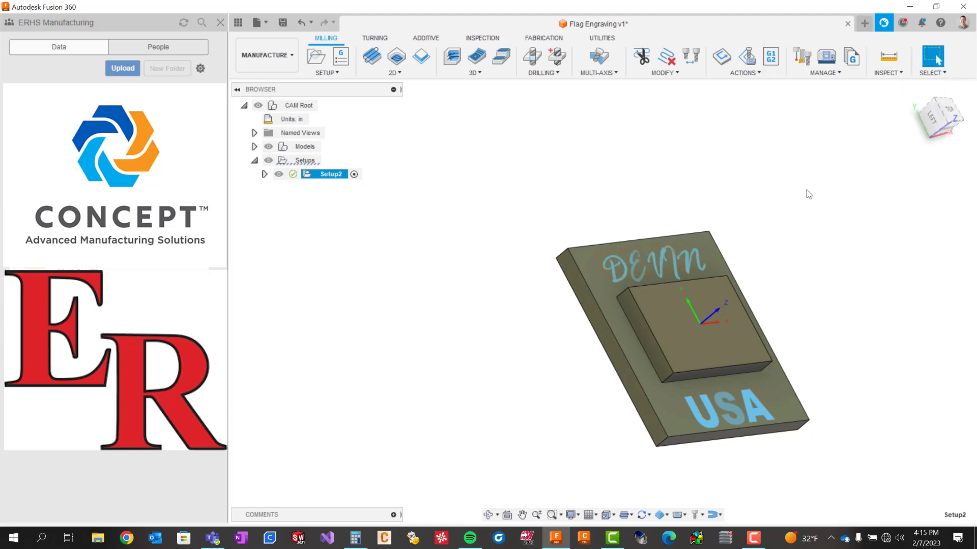
# - Start a 2D Trace toolpath and open its tool selection on the local library, filtered to engrave/chamfer mills
pyautogui.keyDown('shift'); pyautogui.moveTo(697, 280); pyautogui.dragTo(778, 353, button='middle'); pyautogui.keyUp('shift')
pyautogui.press('Escape')
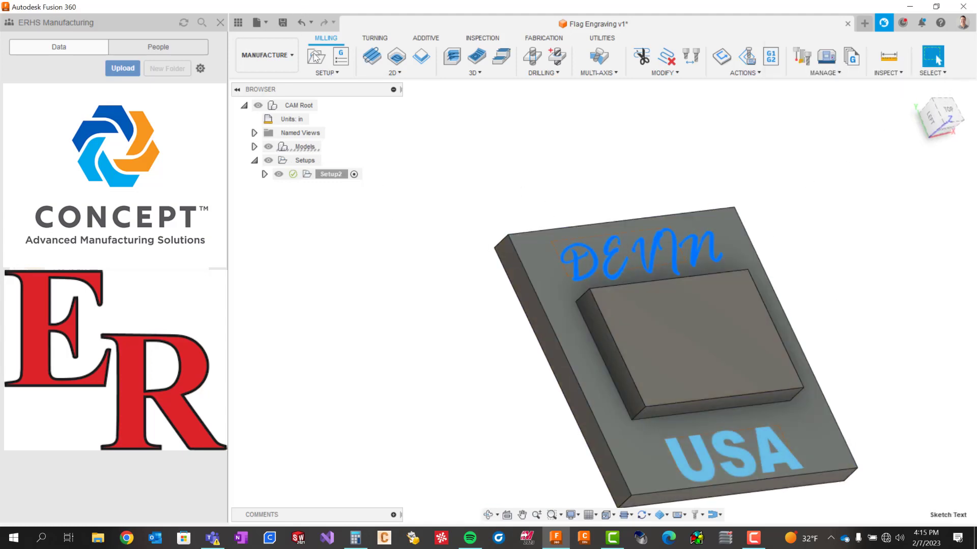
pyautogui.click(394, 72)
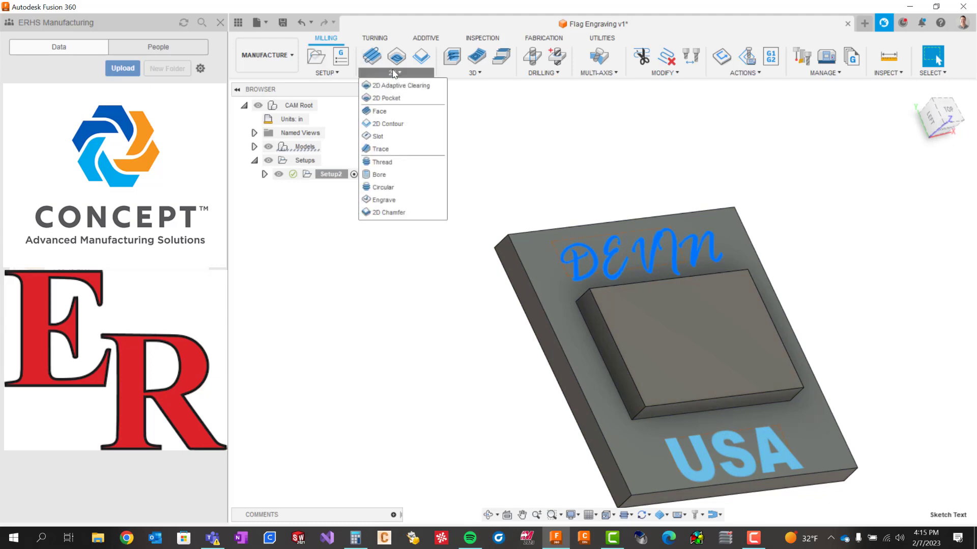
pyautogui.click(377, 149)
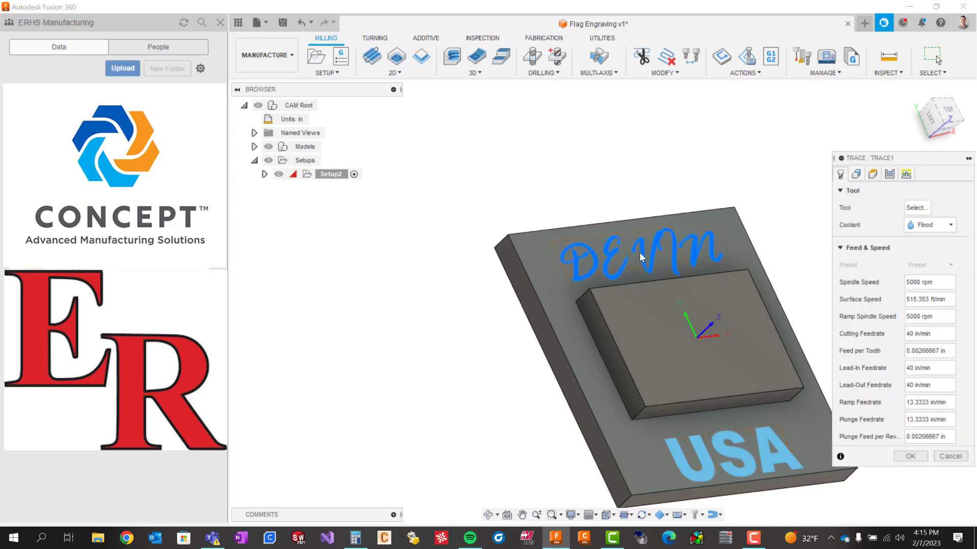
pyautogui.click(914, 210)
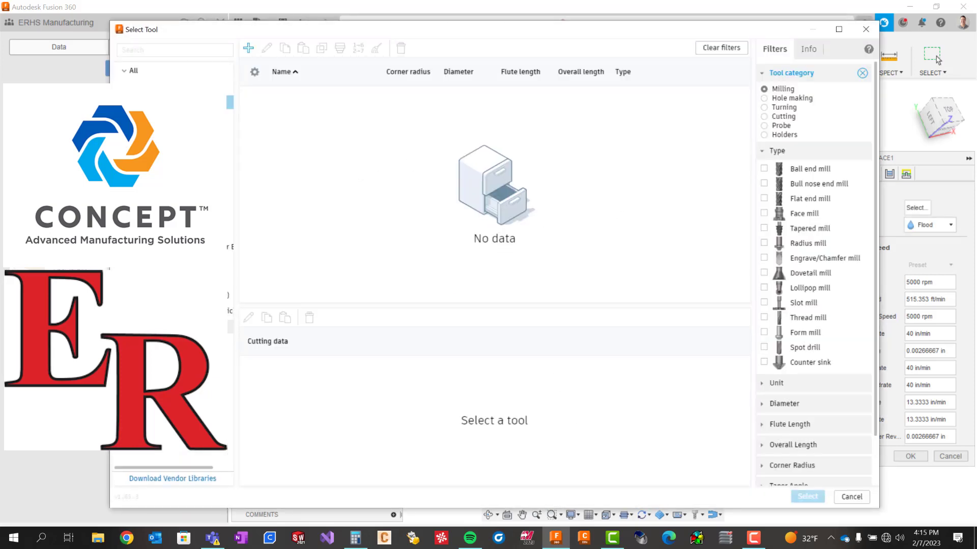
pyautogui.click(178, 327)
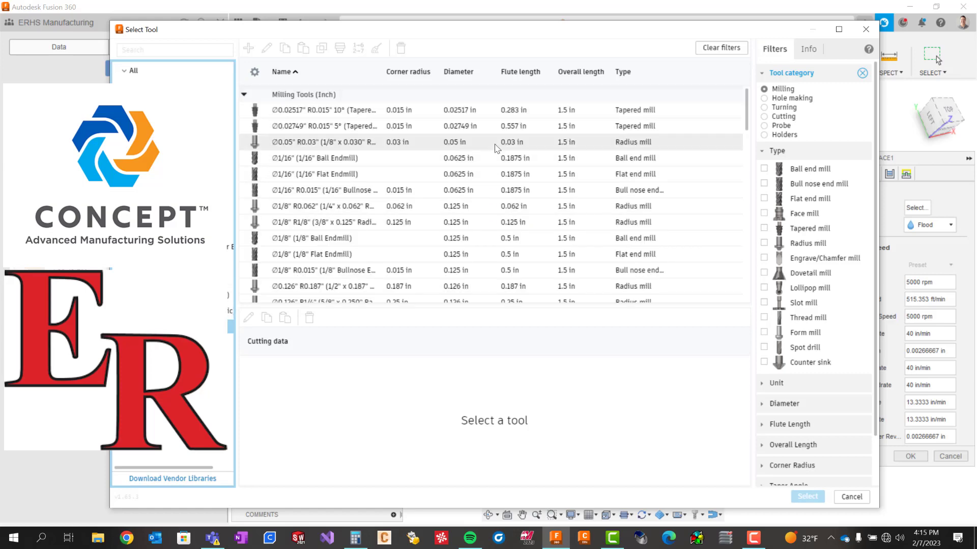
pyautogui.click(764, 258)
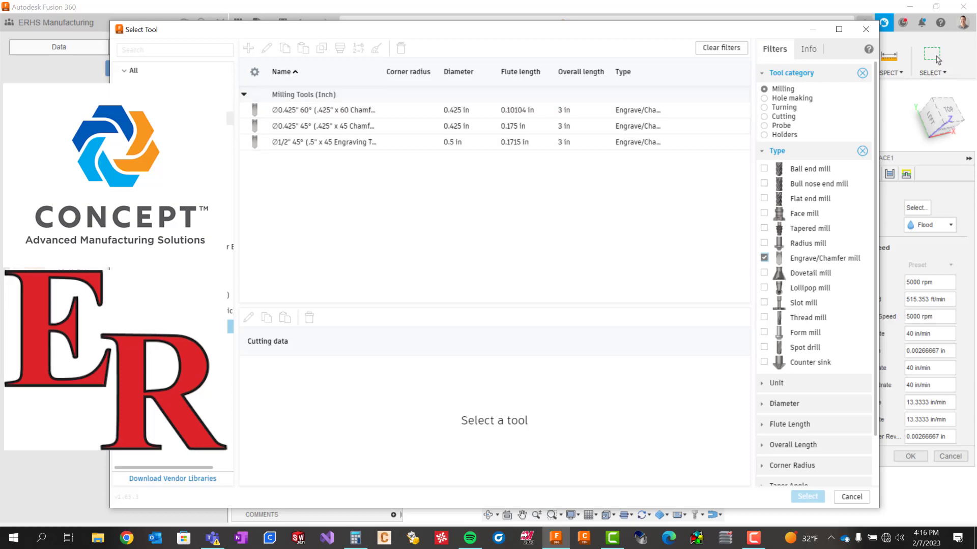
pyautogui.click(229, 166)
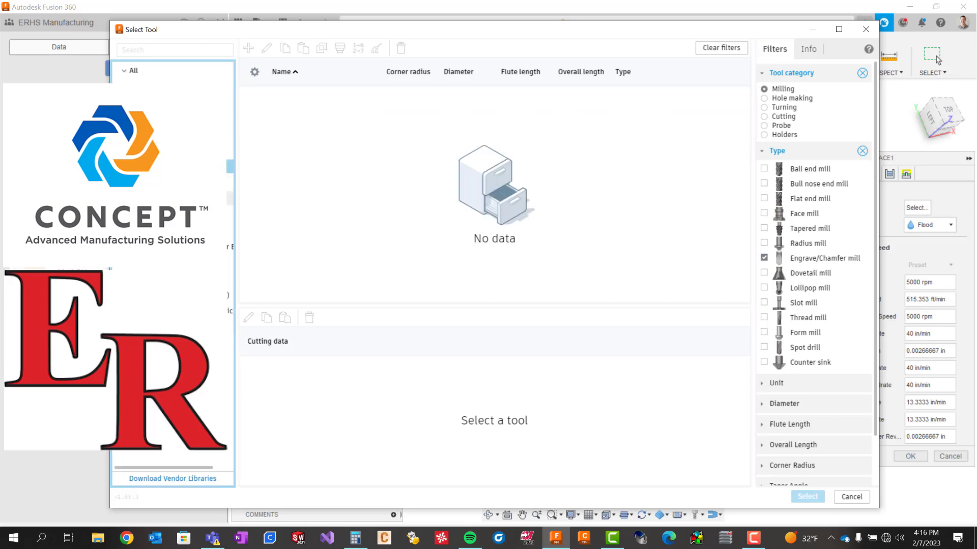
# - Create a new engrave/chamfer mill in the local library with the description Engraver
pyautogui.click(249, 49)
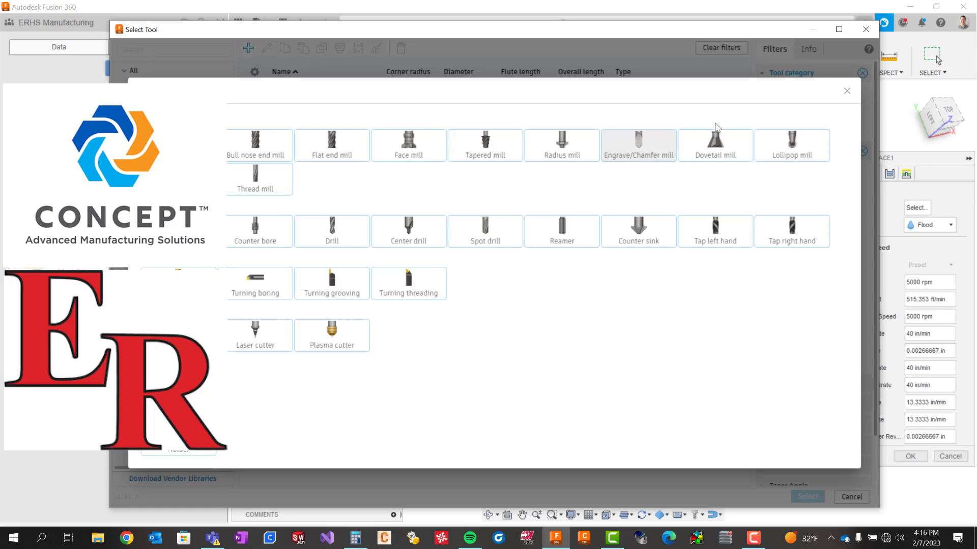
pyautogui.click(634, 145)
pyautogui.click(340, 98)
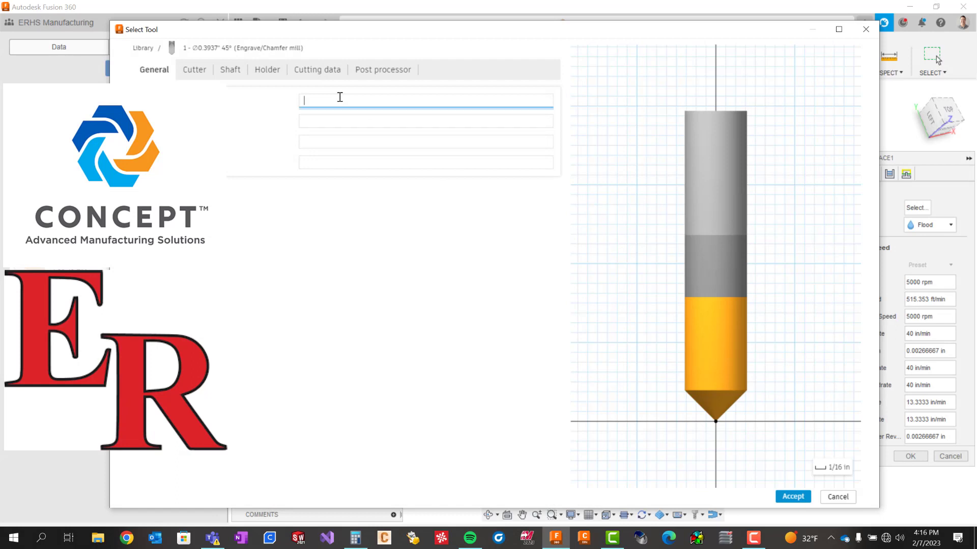
pyautogui.write('Engraver')
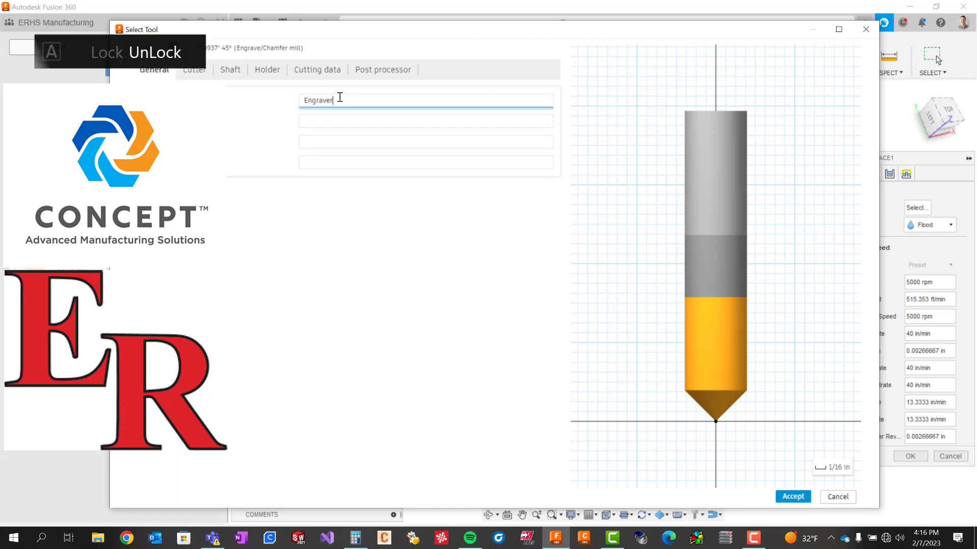
# - Set the engraver's cutter diameter and shaft diameter to 0.1875 in
pyautogui.click(207, 72)
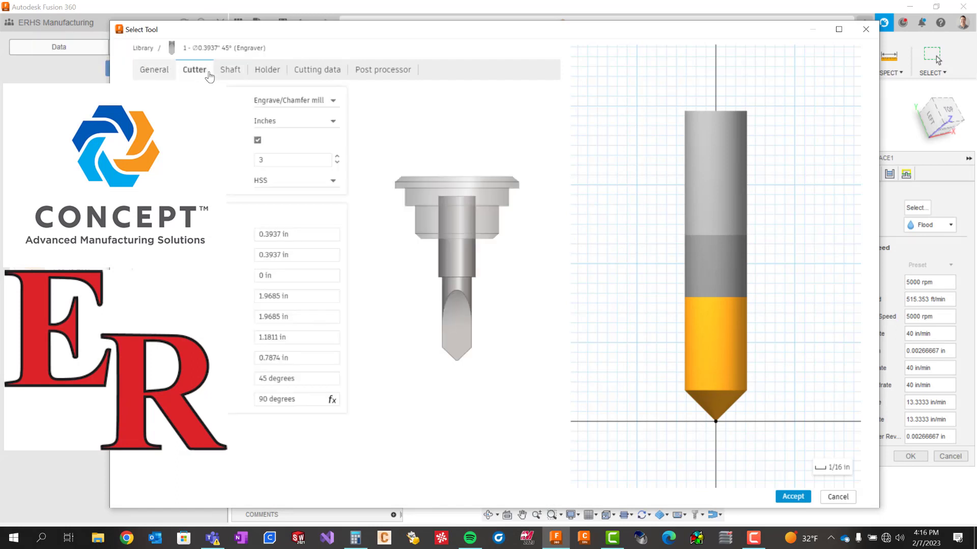
pyautogui.click(303, 235)
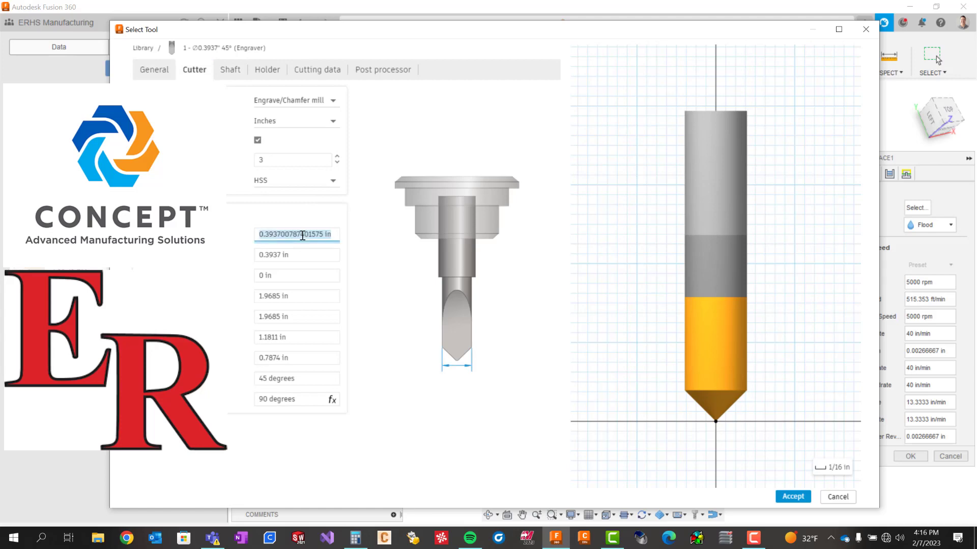
pyautogui.write('.1875')
pyautogui.press('Tab')
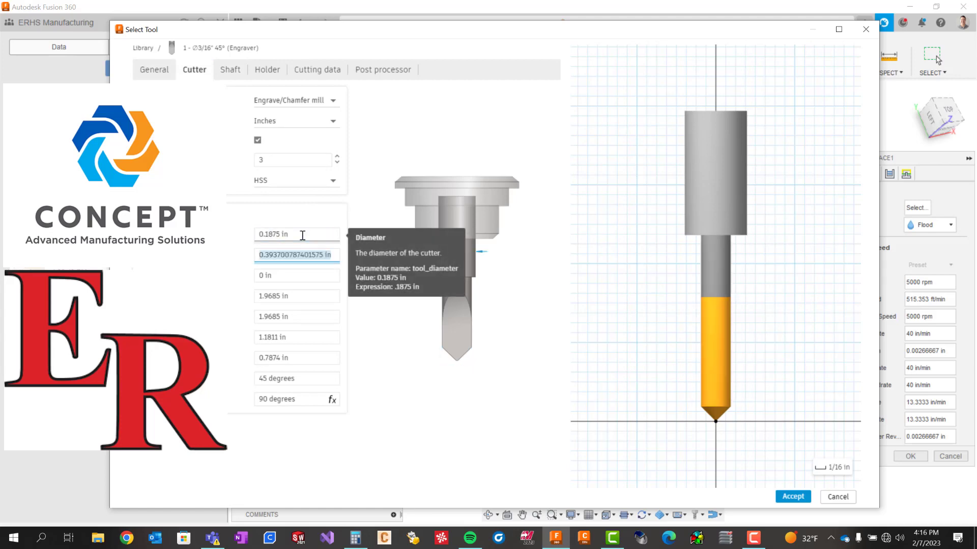
pyautogui.write('.1875')
pyautogui.press('Tab')
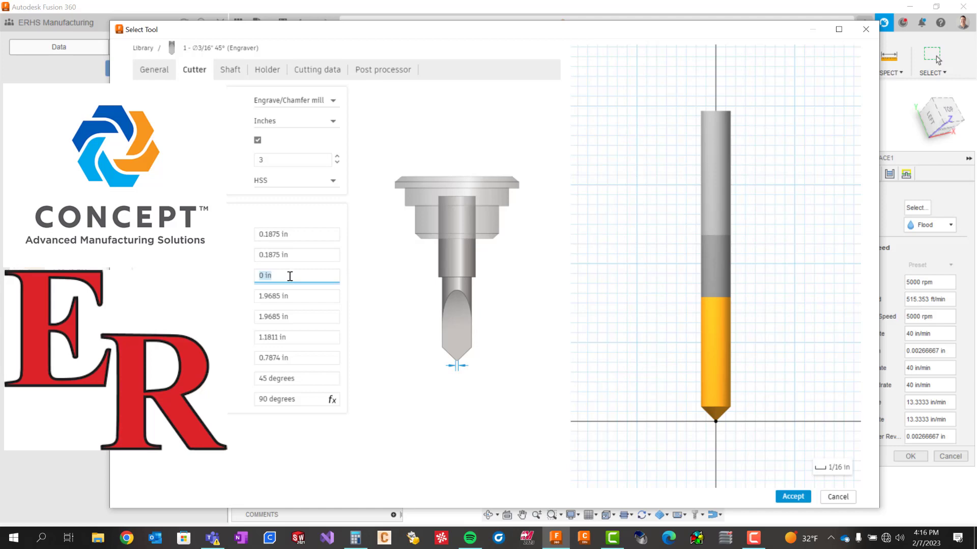
# - Accept the new engraver with its default lengths and select it as the Trace tool
pyautogui.click(314, 301)
pyautogui.click(313, 315)
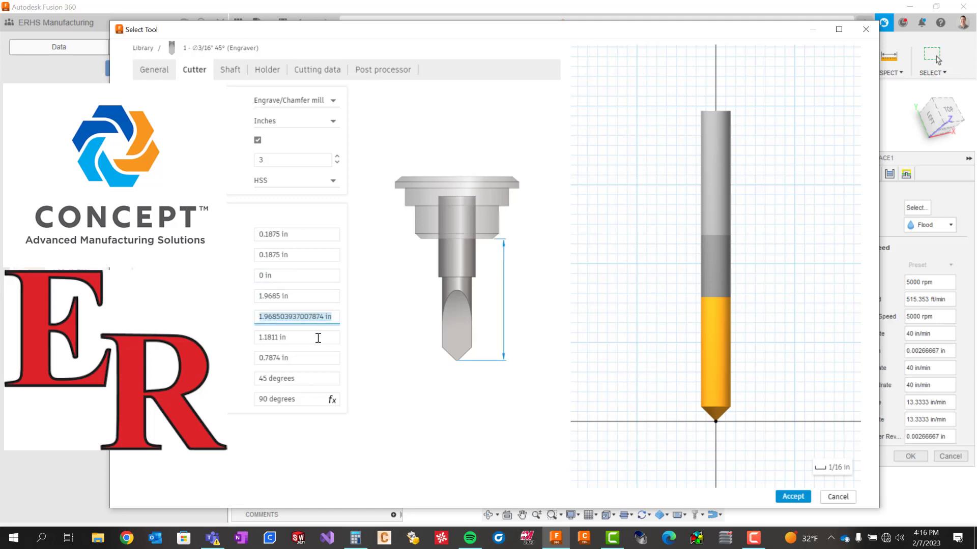
pyautogui.click(318, 338)
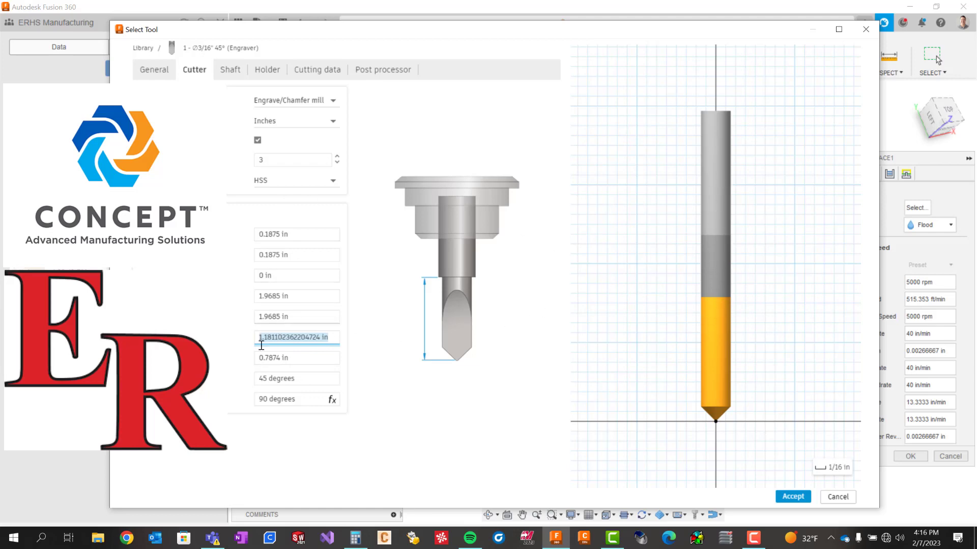
pyautogui.click(795, 497)
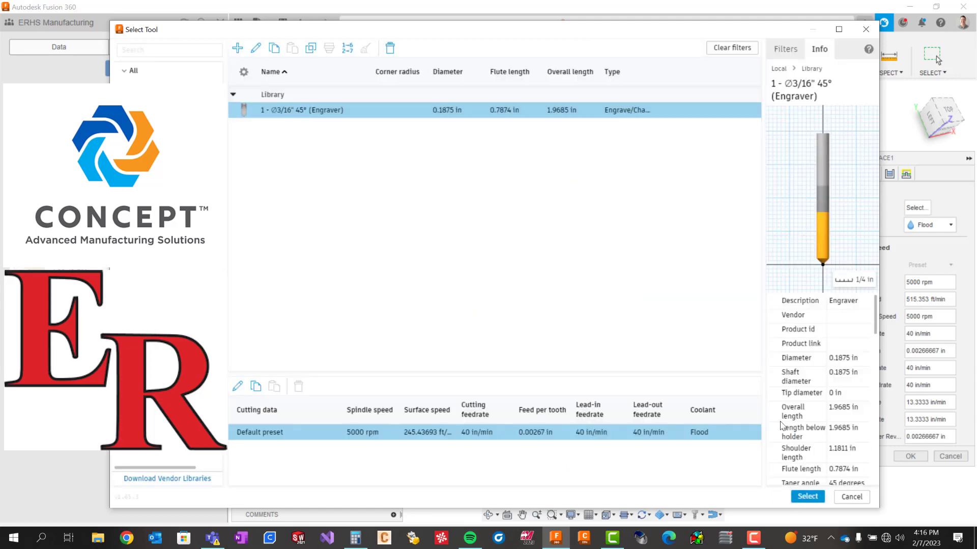
pyautogui.click(807, 497)
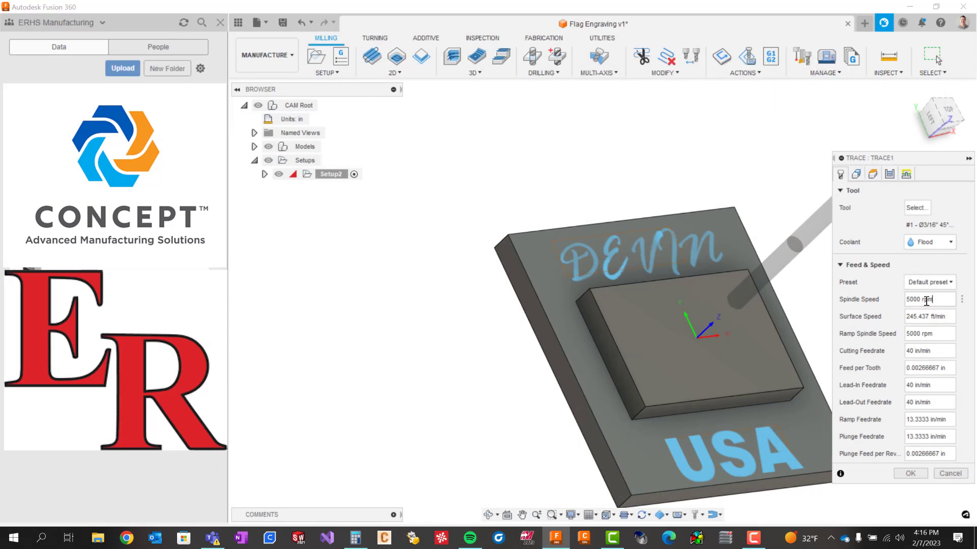
# - Set the Trace toolpath's spindle speed to 6000 rpm
pyautogui.moveTo(936, 301); pyautogui.dragTo(894, 302)
pyautogui.write('6000')
pyautogui.press('Tab')
pyautogui.press('Tab')
pyautogui.press('Tab')
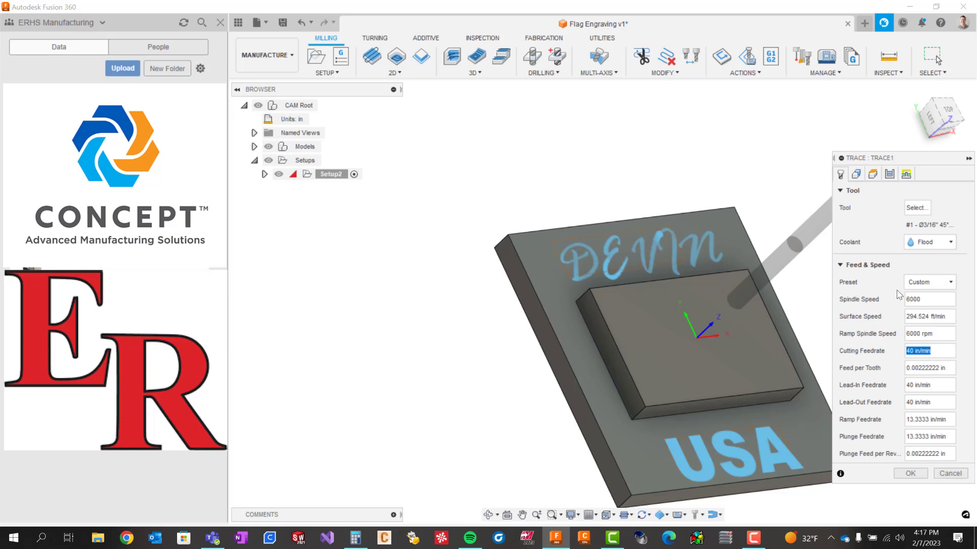
# - Set the Trace toolpath's ramp feedrate to 40 in/min
pyautogui.doubleClick(916, 420)
pyautogui.doubleClick(911, 420)
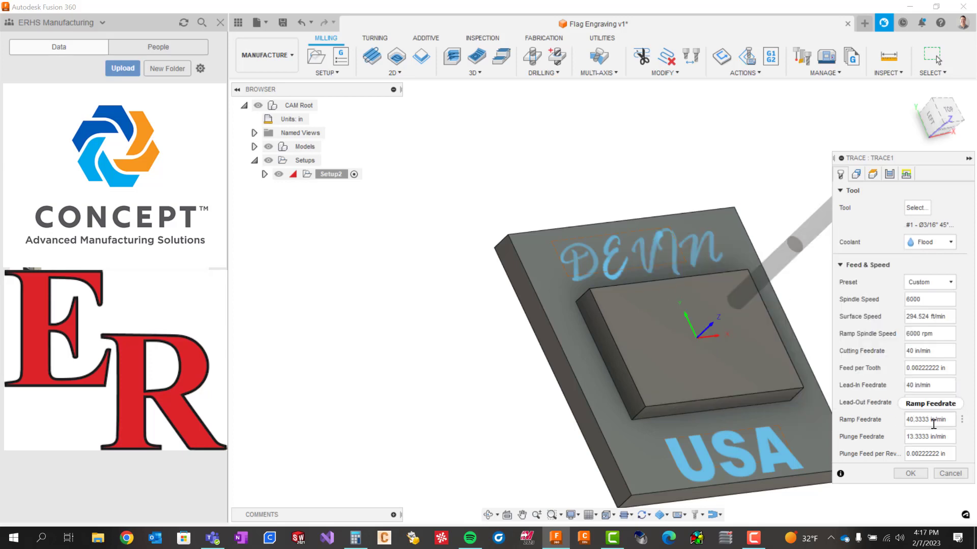
pyautogui.doubleClick(928, 421)
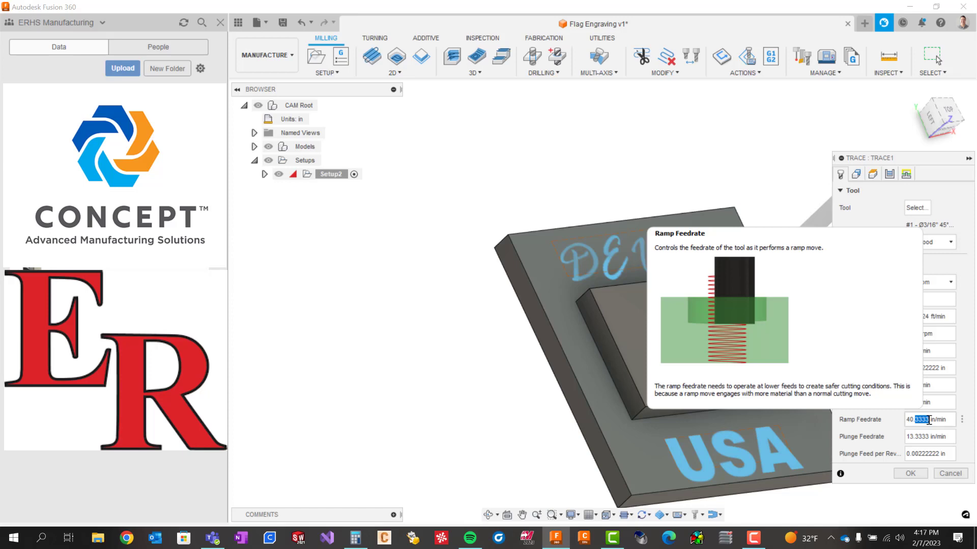
pyautogui.tripleClick(929, 420)
pyautogui.write('40')
pyautogui.press('Tab')
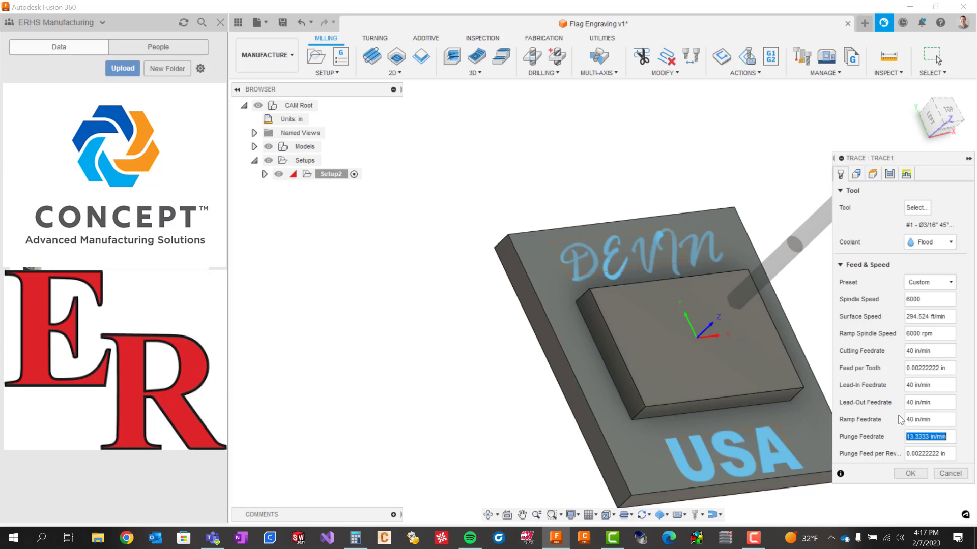
# - Set the Trace toolpath's plunge feedrate to 40 in/min and select the engraved text profiles on the plate as its geometry
pyautogui.write('40')
pyautogui.press('Tab')
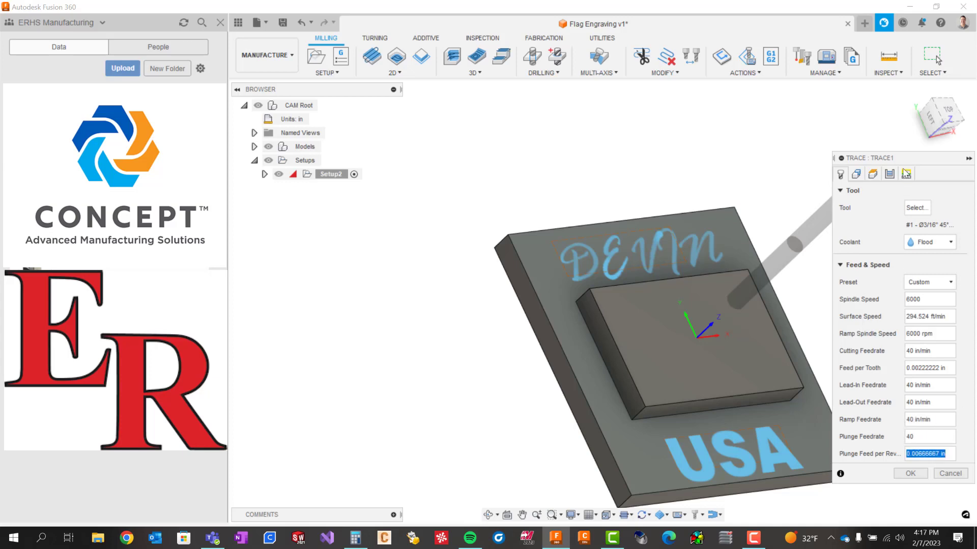
pyautogui.click(856, 174)
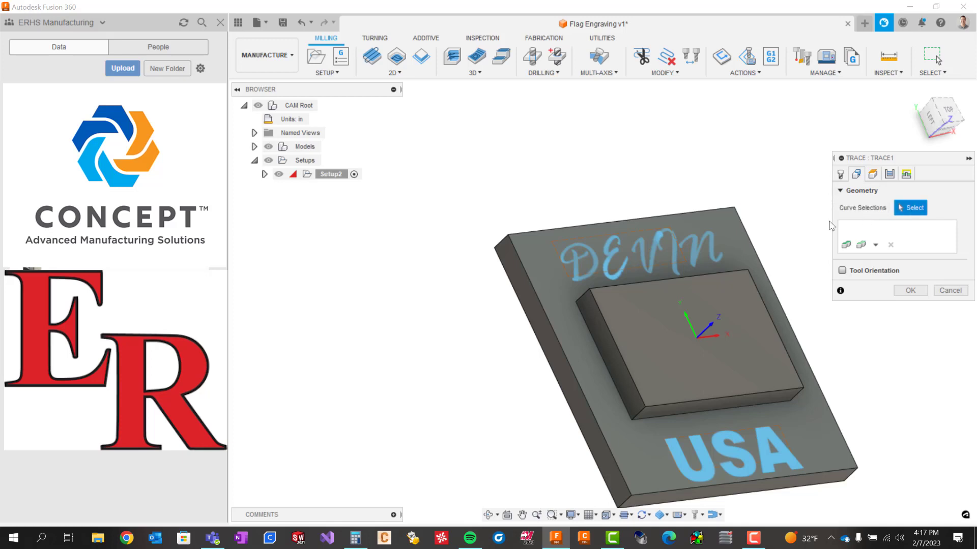
pyautogui.click(672, 250)
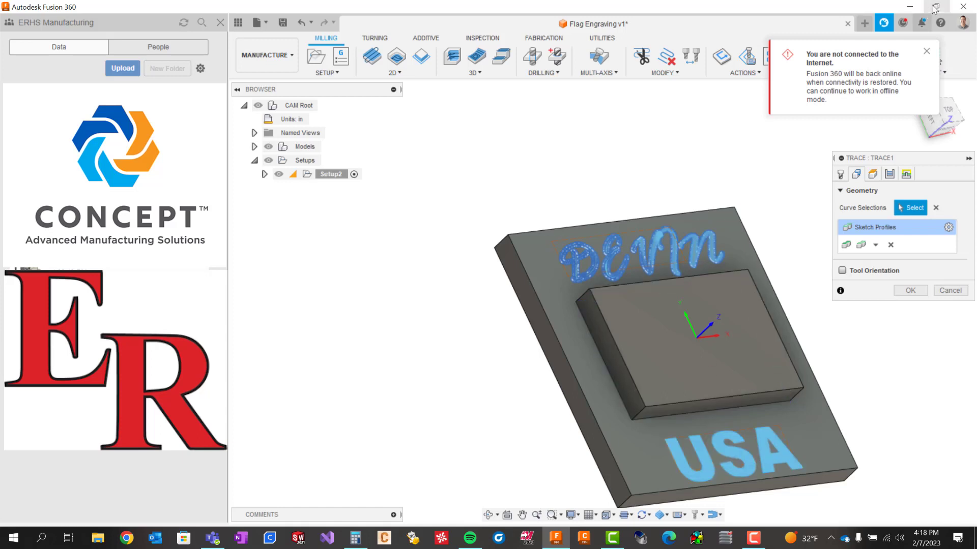
pyautogui.click(926, 52)
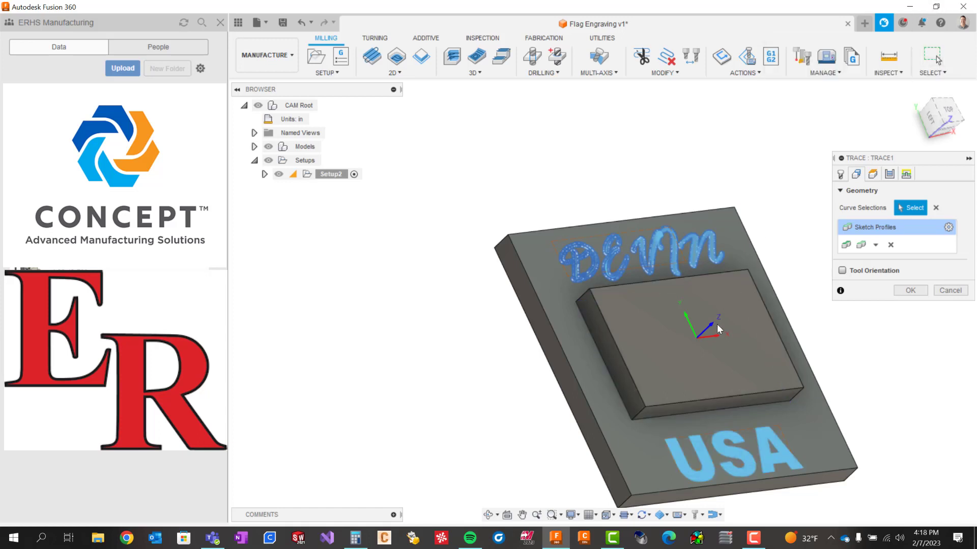
pyautogui.click(734, 463)
# - Enable Chamfer and Stock to Leave for the Trace passes, with radial stock 0 in and axial stock -0.005 in
pyautogui.click(873, 174)
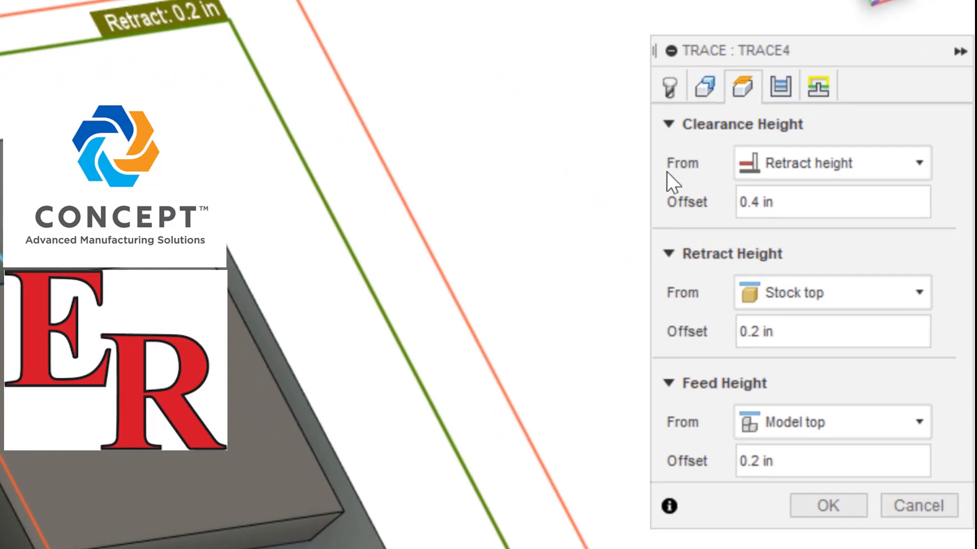
pyautogui.click(772, 85)
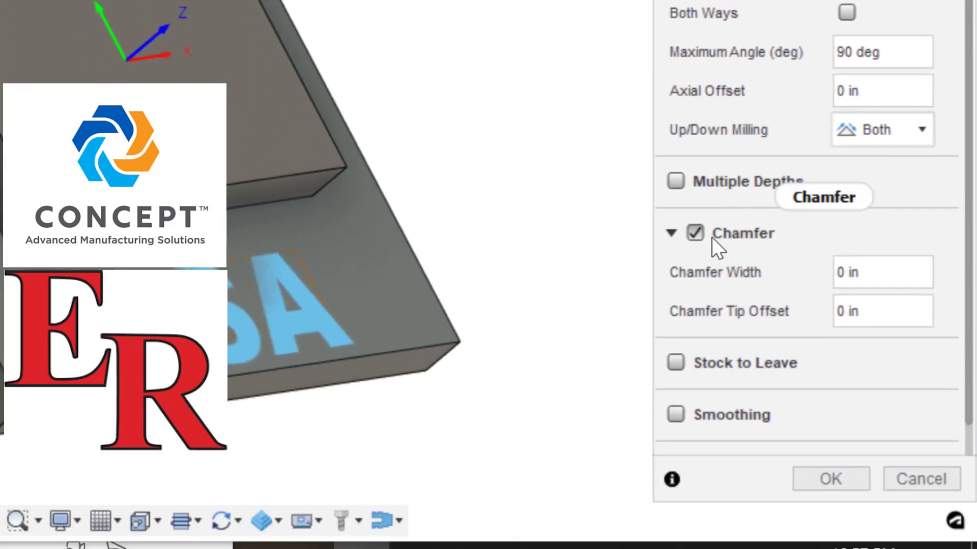
pyautogui.click(676, 361)
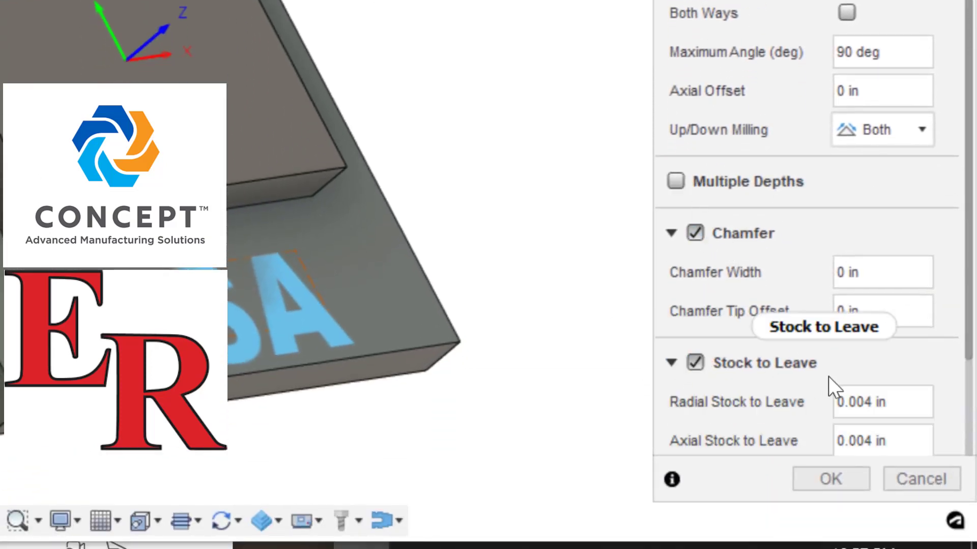
pyautogui.scroll(-2, 793, 325)
pyautogui.click(873, 295)
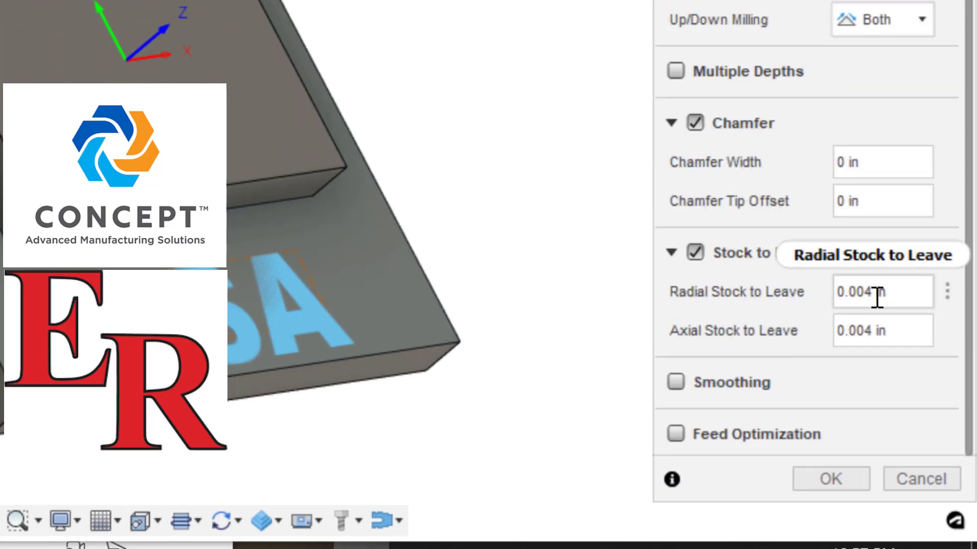
pyautogui.moveTo(874, 294); pyautogui.dragTo(832, 296)
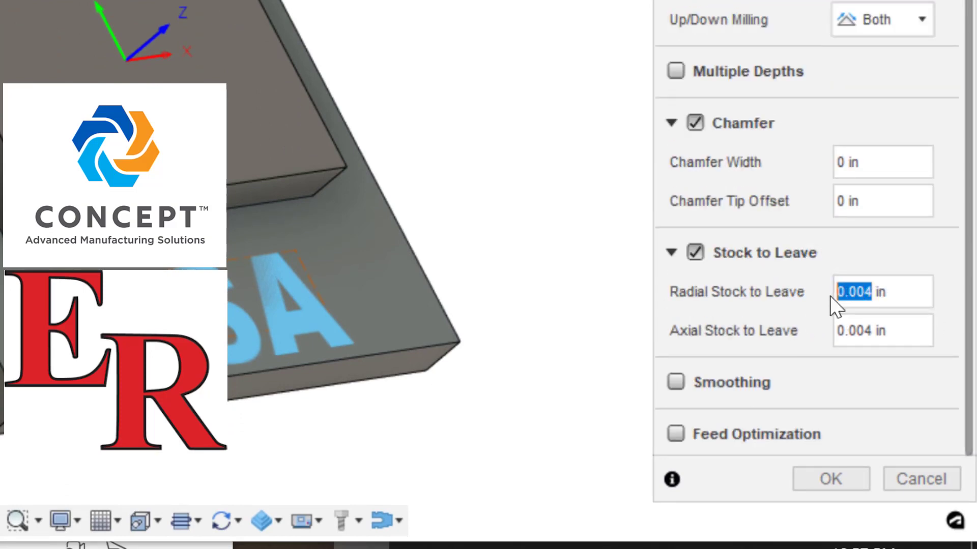
pyautogui.write('0')
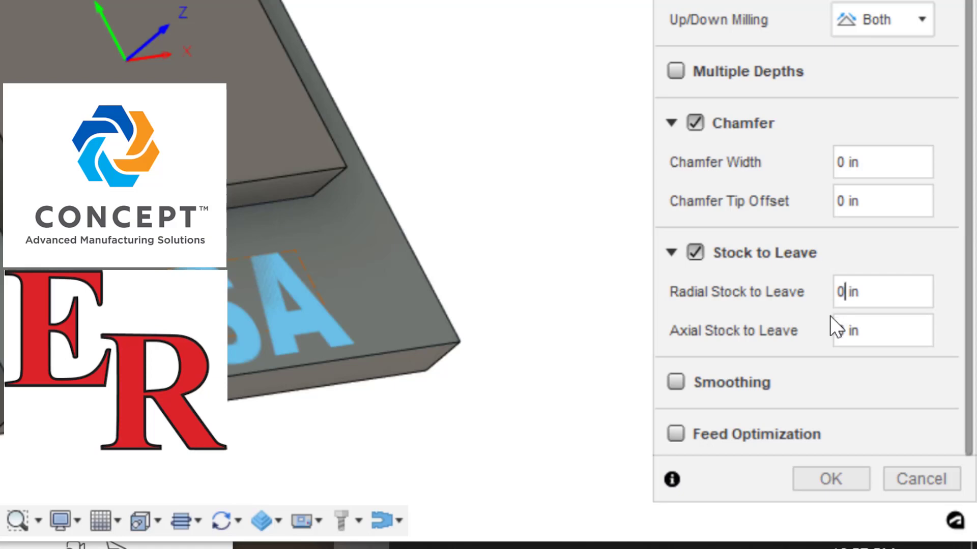
pyautogui.click(852, 333)
pyautogui.press('BackSpace')
pyautogui.write('-.005')
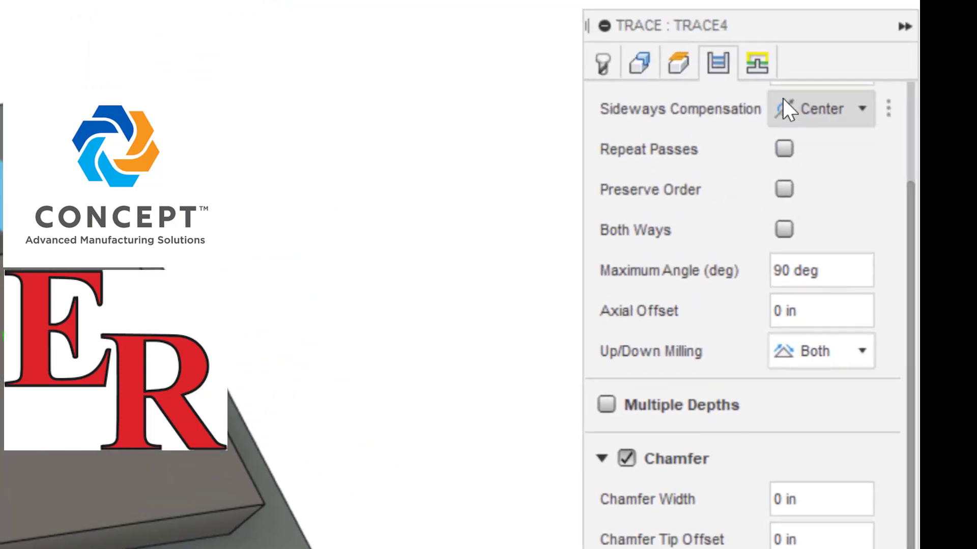
# - Accept the Trace operation with its current linking settings and inspect the generated toolpath over the script name
pyautogui.click(755, 76)
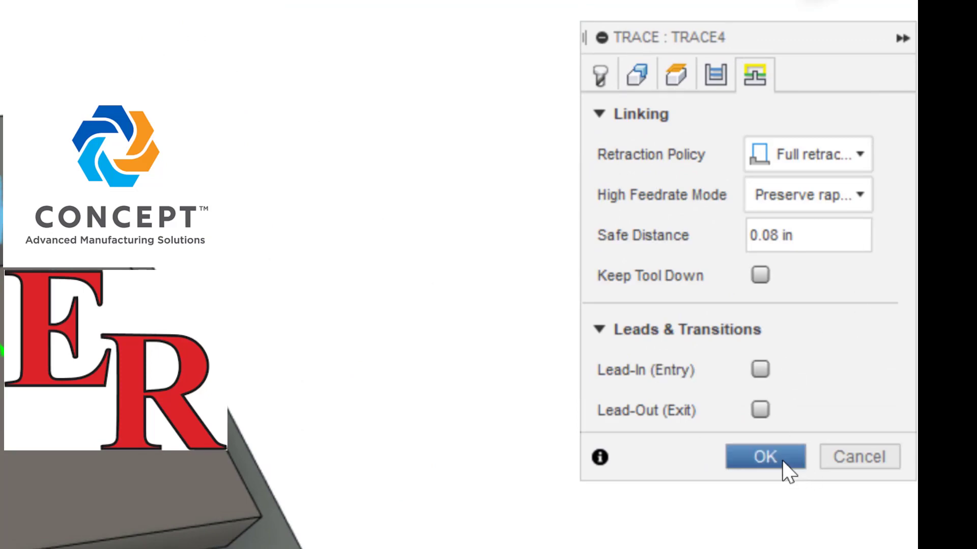
pyautogui.click(784, 462)
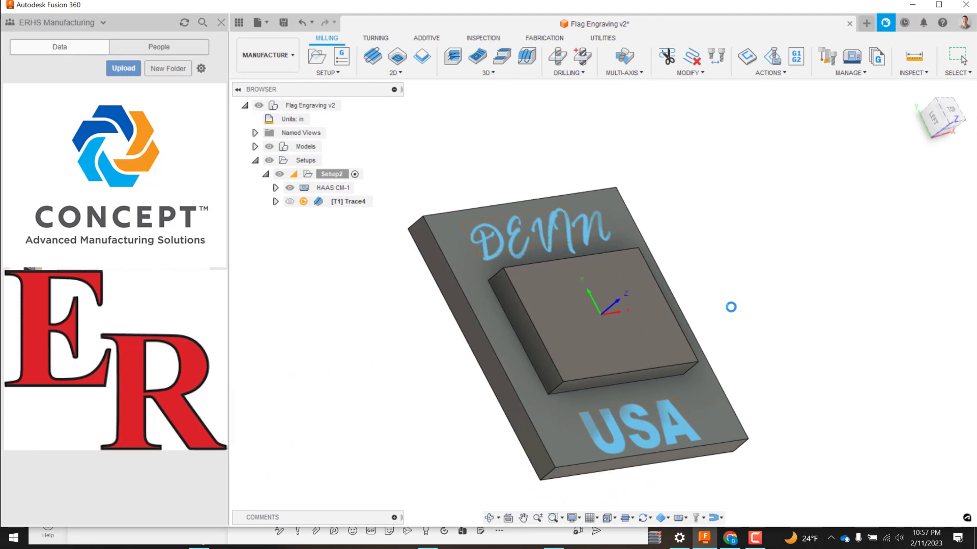
pyautogui.scroll(5, 516, 240)
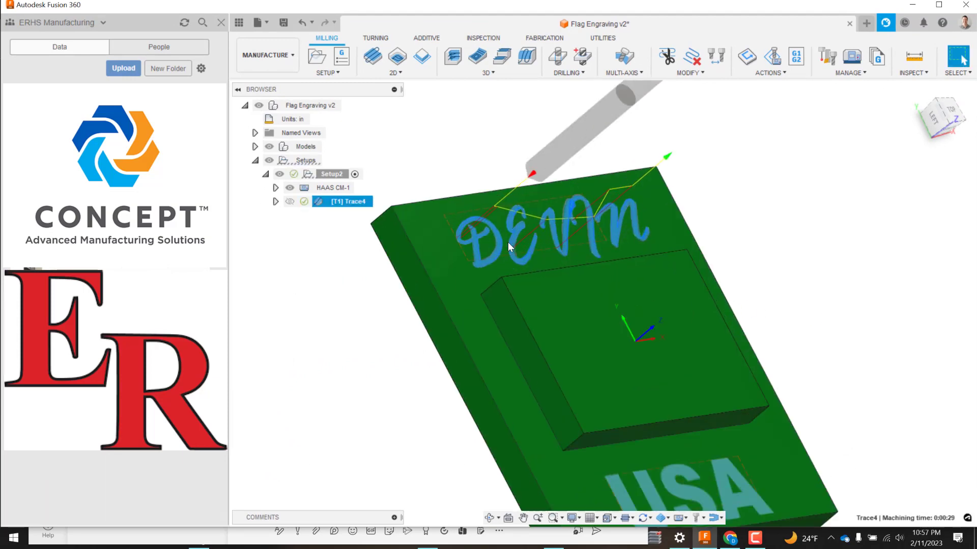
pyautogui.keyDown('shift'); pyautogui.moveTo(488, 245); pyautogui.dragTo(504, 301, button='middle'); pyautogui.keyUp('shift')
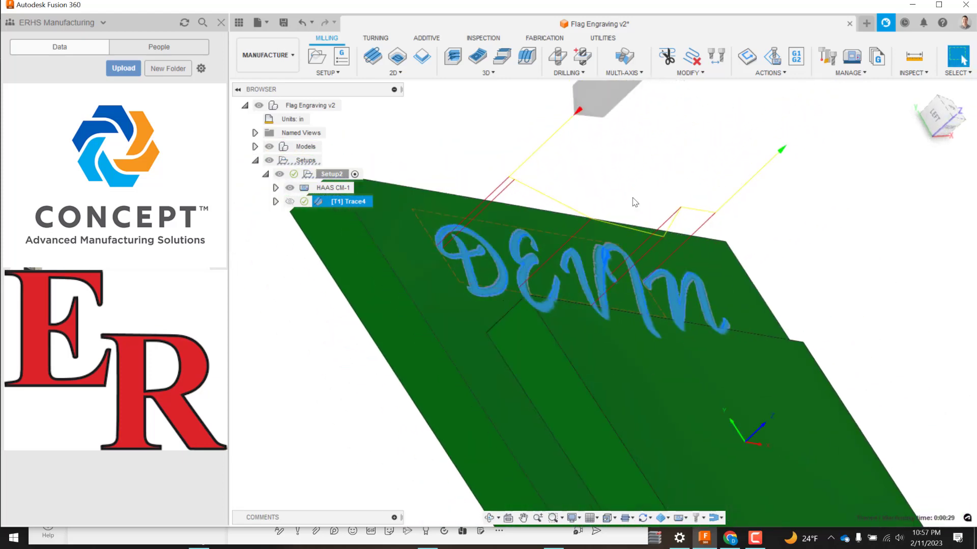
# - Open the machine simulation of the Trace toolpath and view the plate with the machine model displayed
pyautogui.click(780, 56)
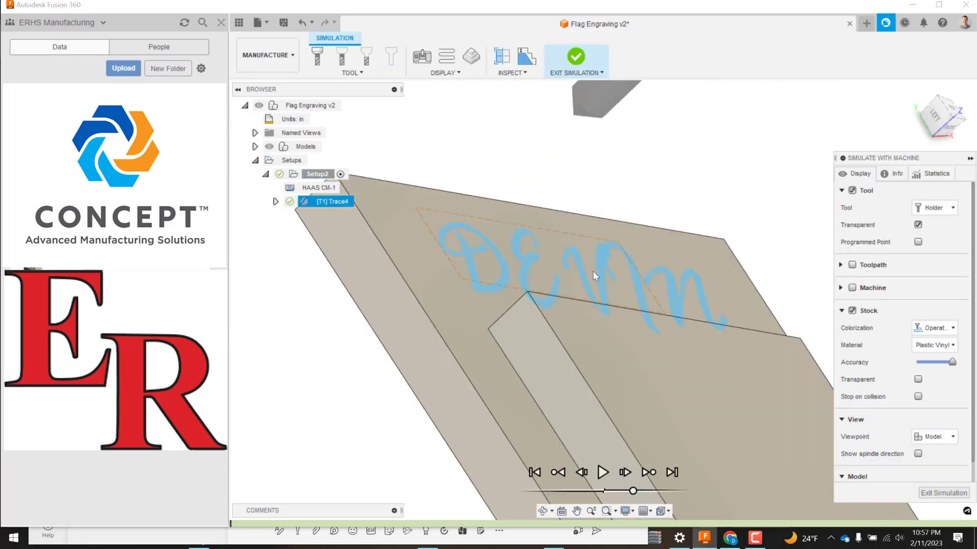
pyautogui.click(422, 53)
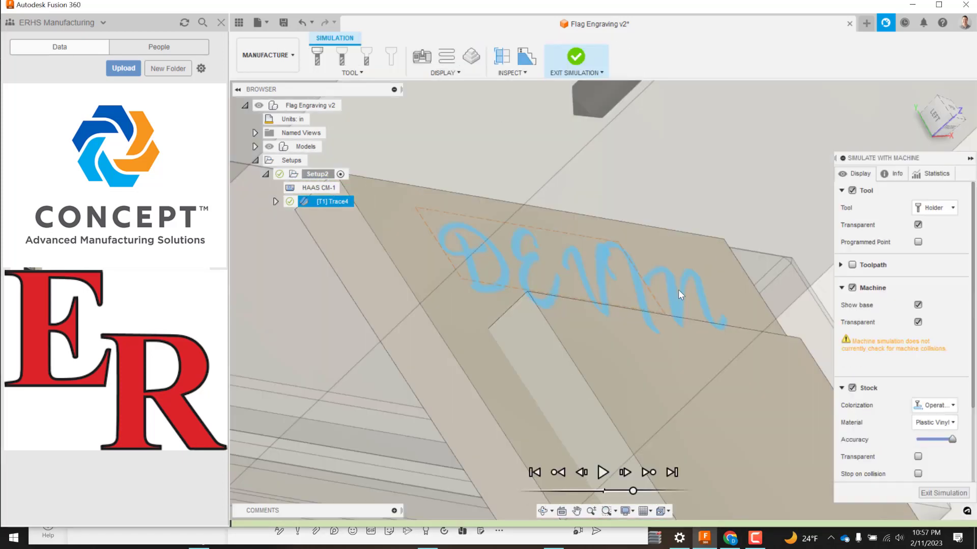
pyautogui.scroll(-8, 680, 292)
pyautogui.keyDown('shift'); pyautogui.moveTo(725, 311); pyautogui.dragTo(726, 312); pyautogui.keyUp('shift')
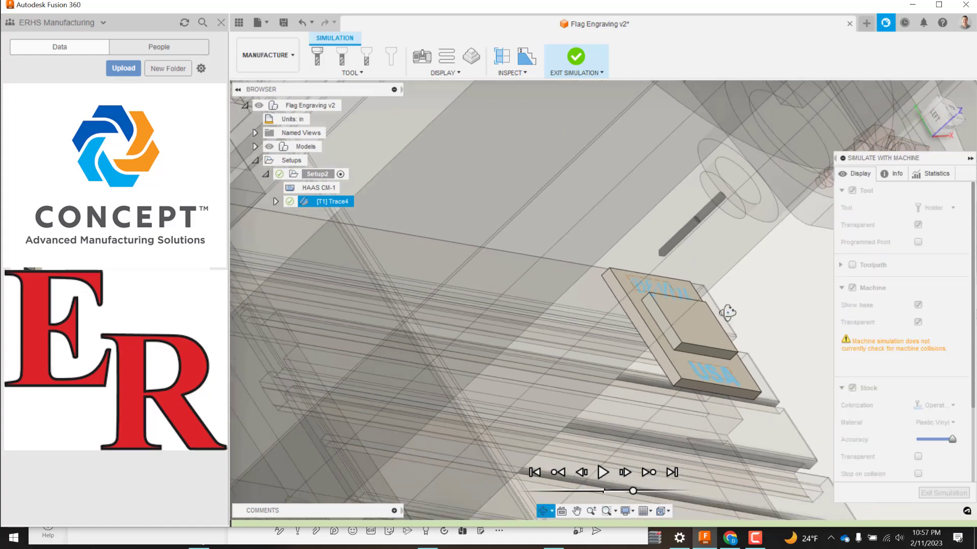
pyautogui.keyDown('shift'); pyautogui.moveTo(726, 311); pyautogui.dragTo(697, 305, button='middle'); pyautogui.keyUp('shift')
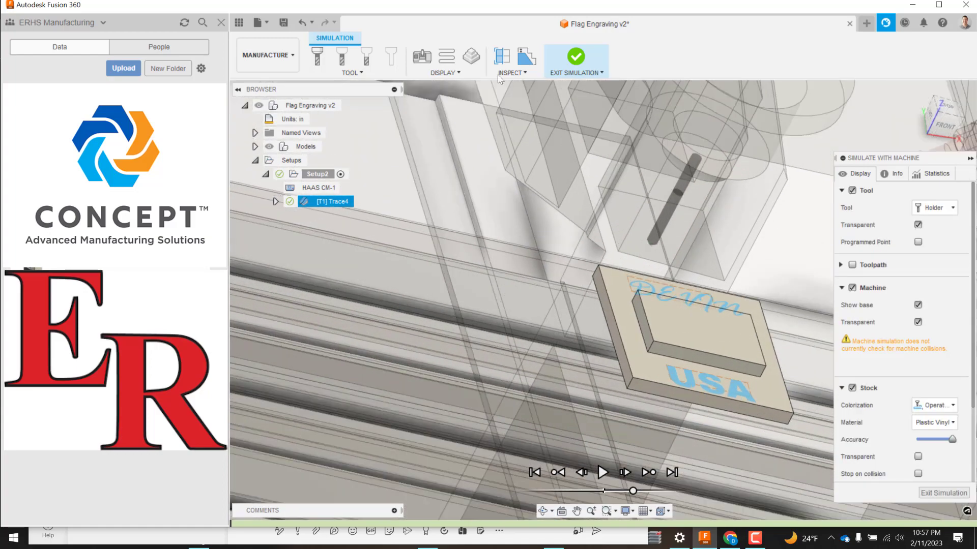
# - Hide the machine model and play the Trace simulation with the toolpath lines turned off
pyautogui.click(422, 53)
pyautogui.scroll(5, 645, 292)
pyautogui.click(446, 56)
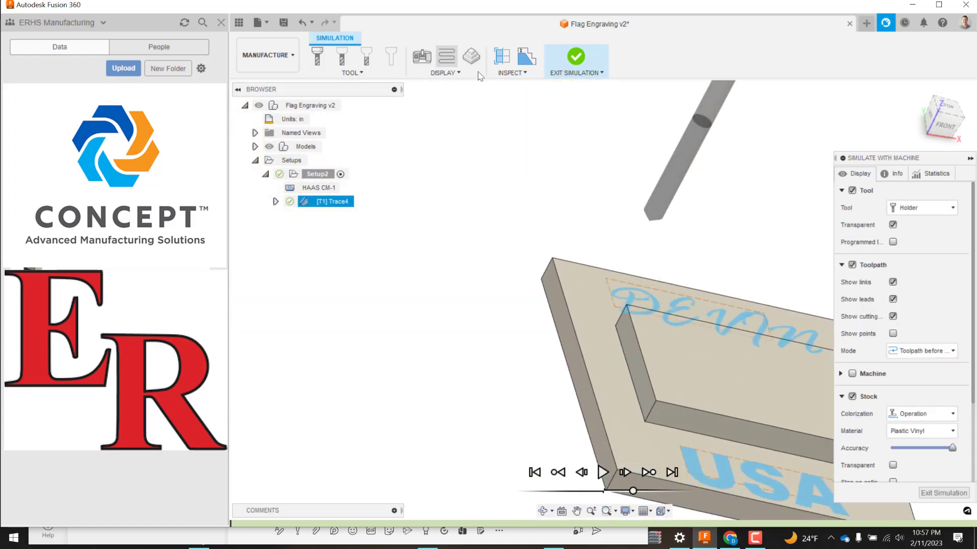
pyautogui.click(603, 473)
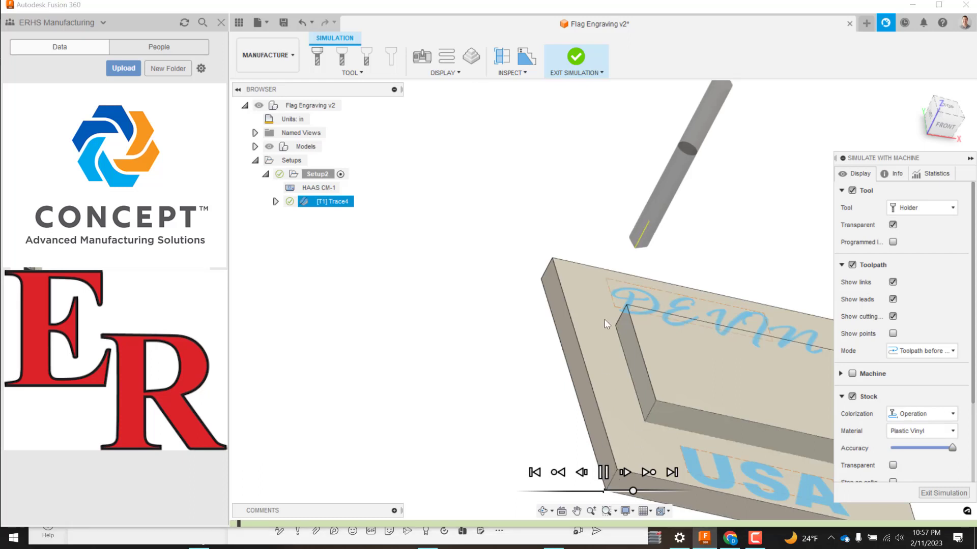
pyautogui.click(446, 56)
# - Examine the simulated cut of the script letters up close and as a whole, and exit the simulation
pyautogui.scroll(10, 620, 307)
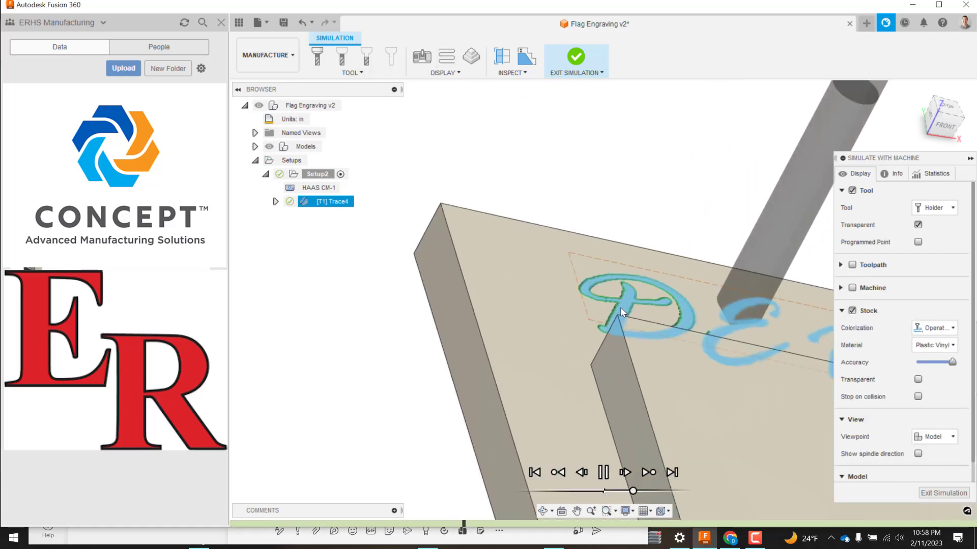
pyautogui.keyDown('shift'); pyautogui.moveTo(621, 298); pyautogui.dragTo(635, 316, button='middle'); pyautogui.keyUp('shift')
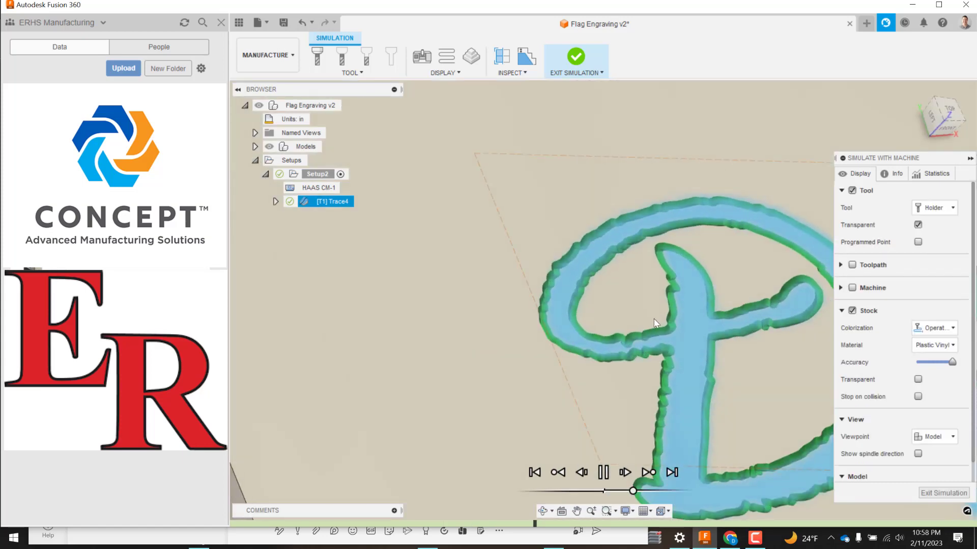
pyautogui.scroll(3, 660, 321)
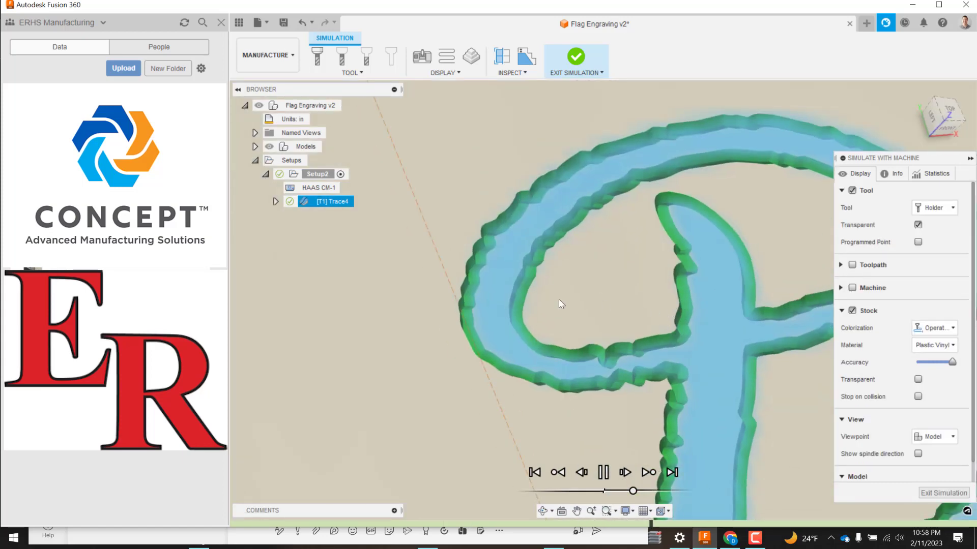
pyautogui.scroll(-5, 534, 301)
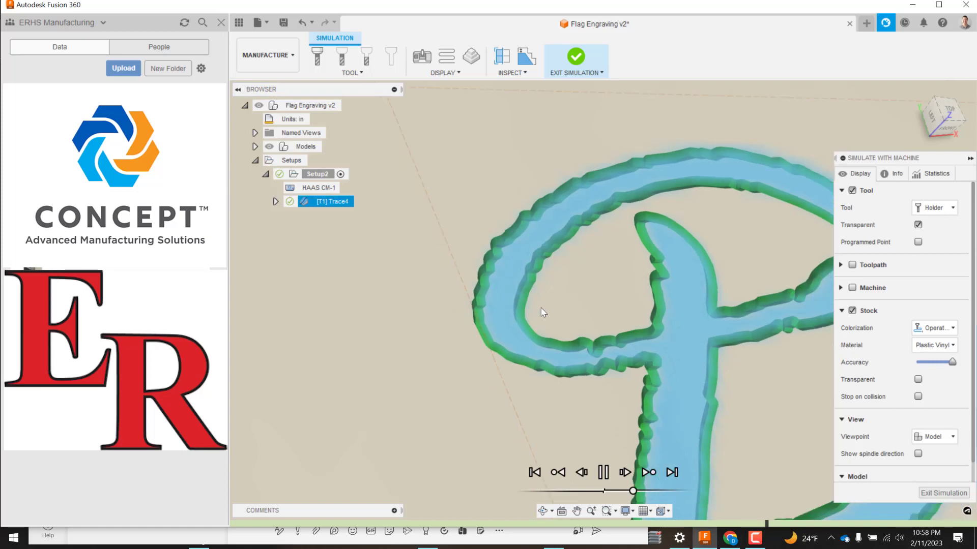
pyautogui.scroll(-3, 541, 308)
pyautogui.scroll(5, 605, 322)
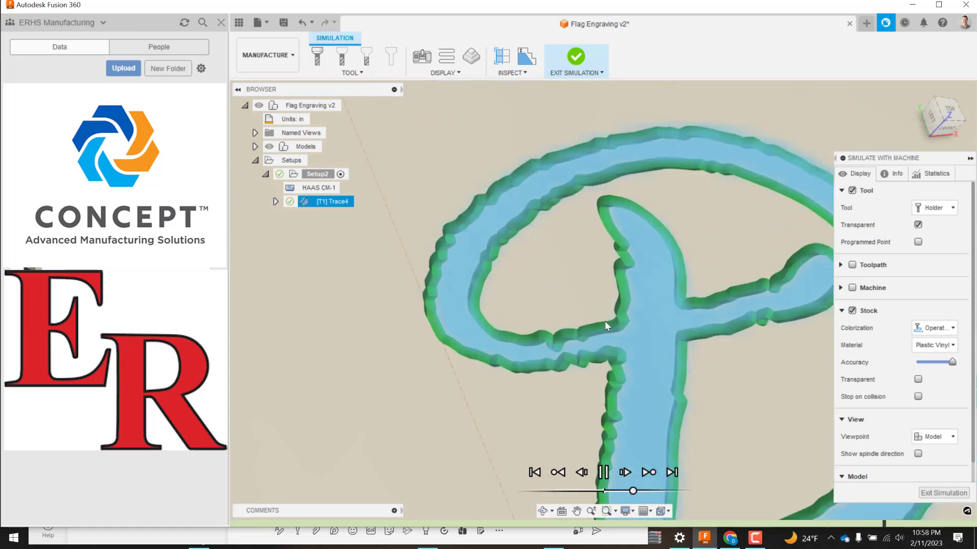
pyautogui.scroll(-1, 605, 321)
pyautogui.scroll(-8, 606, 321)
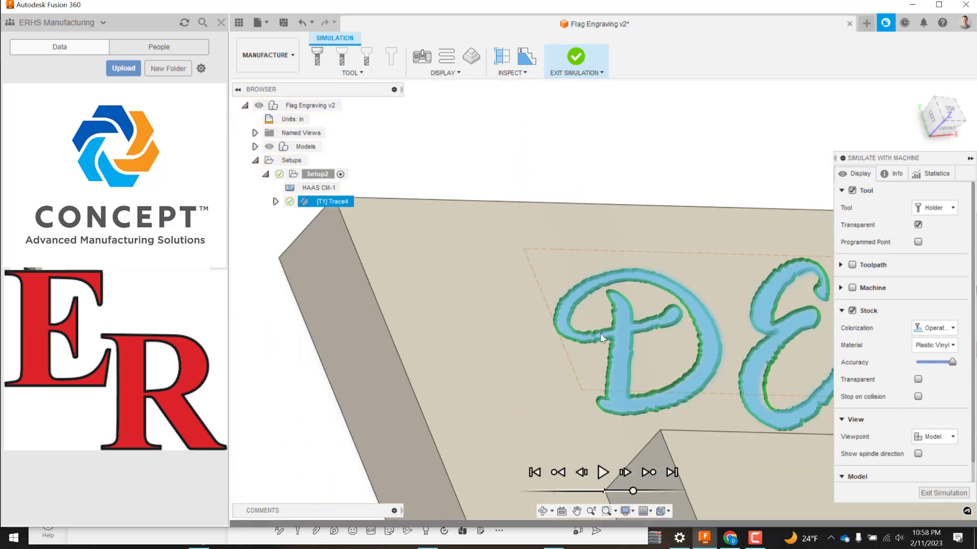
pyautogui.scroll(-6, 644, 346)
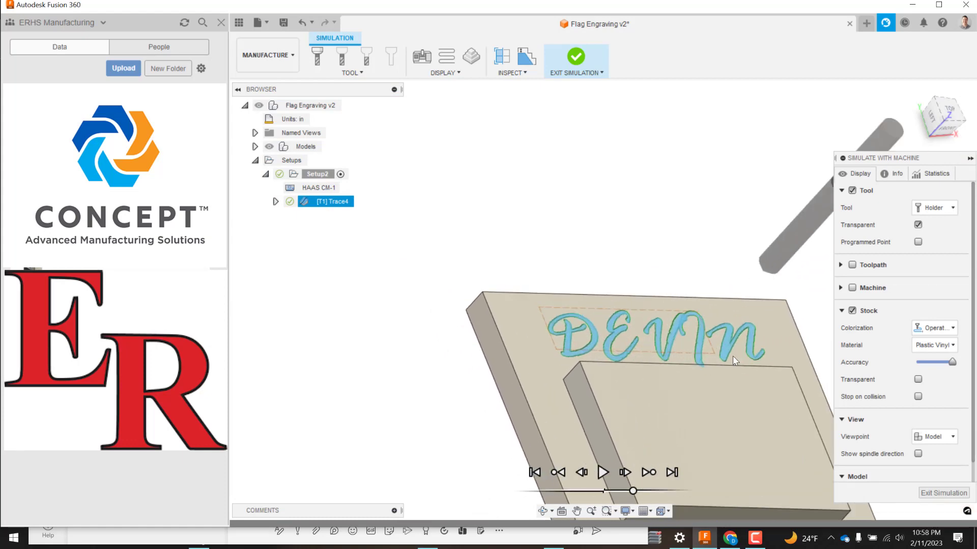
pyautogui.click(935, 493)
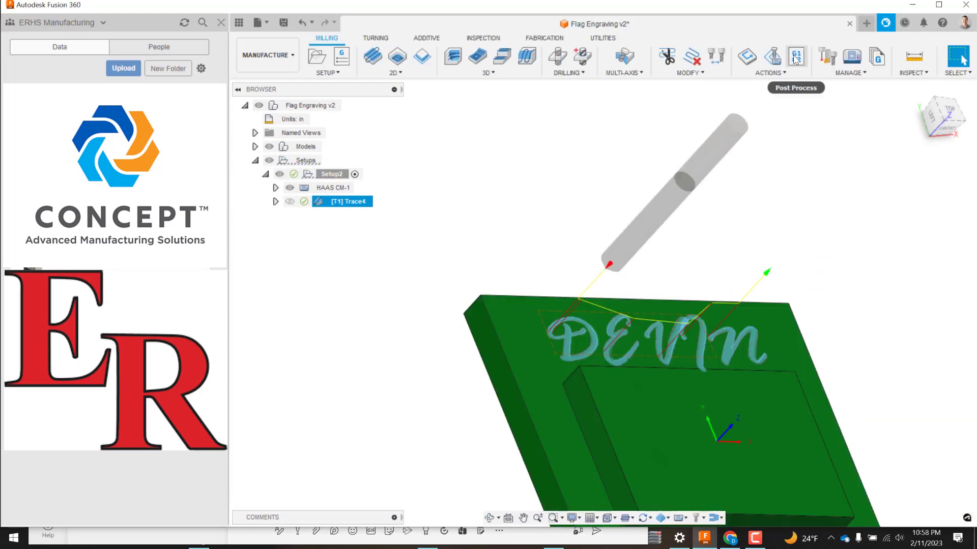
# - Post process the Trace toolpath for the HAAS CM-1 as NC program 6297 into the Metals 2022 folder
pyautogui.click(797, 57)
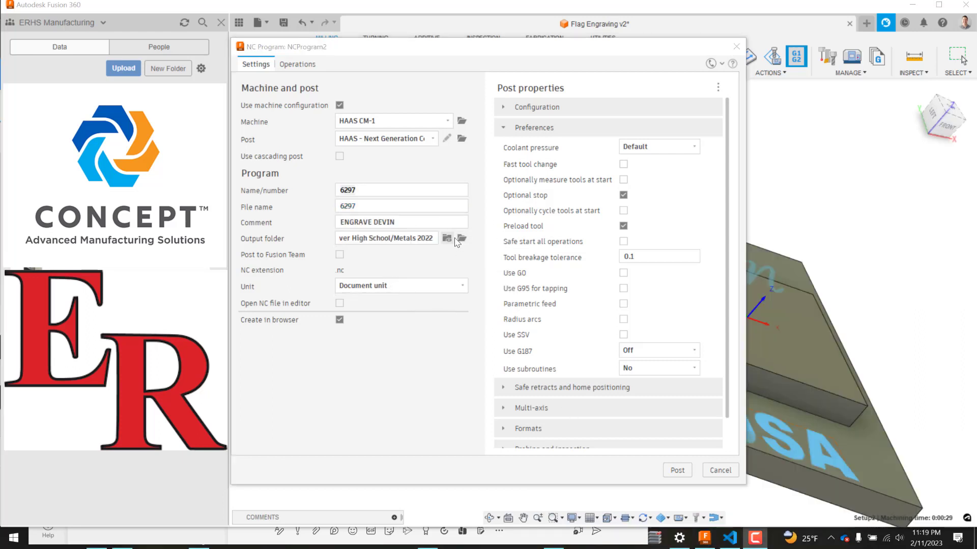
pyautogui.click(461, 238)
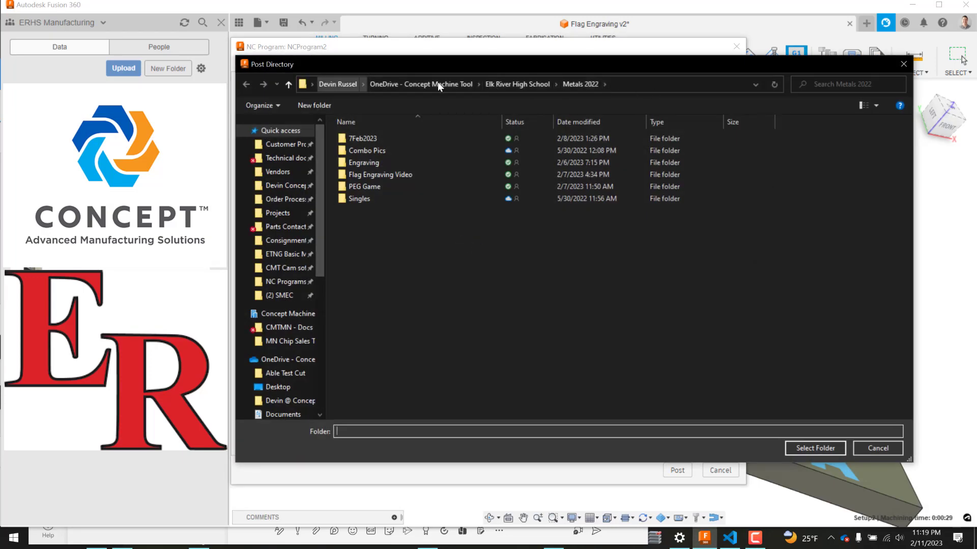
pyautogui.click(822, 447)
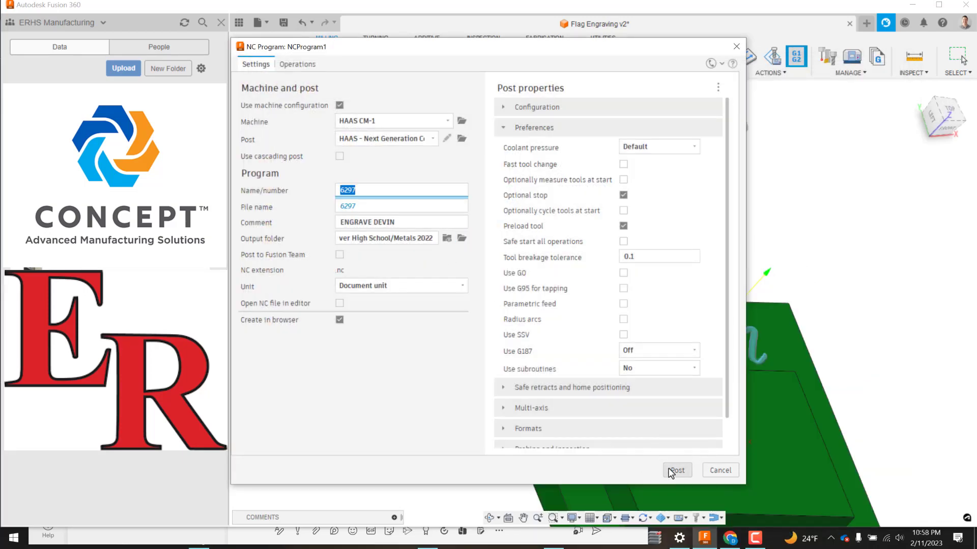
pyautogui.click(677, 471)
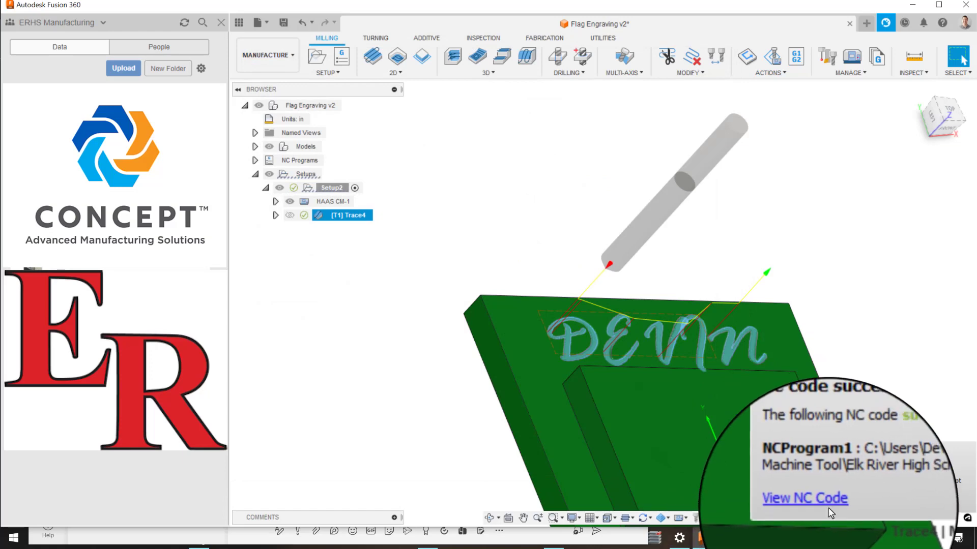
# - Open the posted 6297.nc code in Visual Studio Code and select its entire contents
pyautogui.click(828, 511)
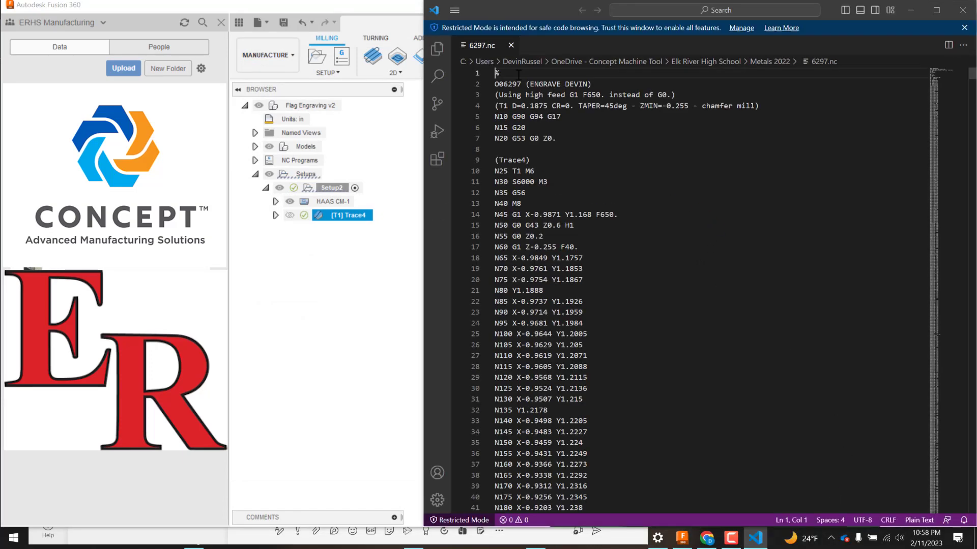
pyautogui.hotkey('ctrl', 'a')
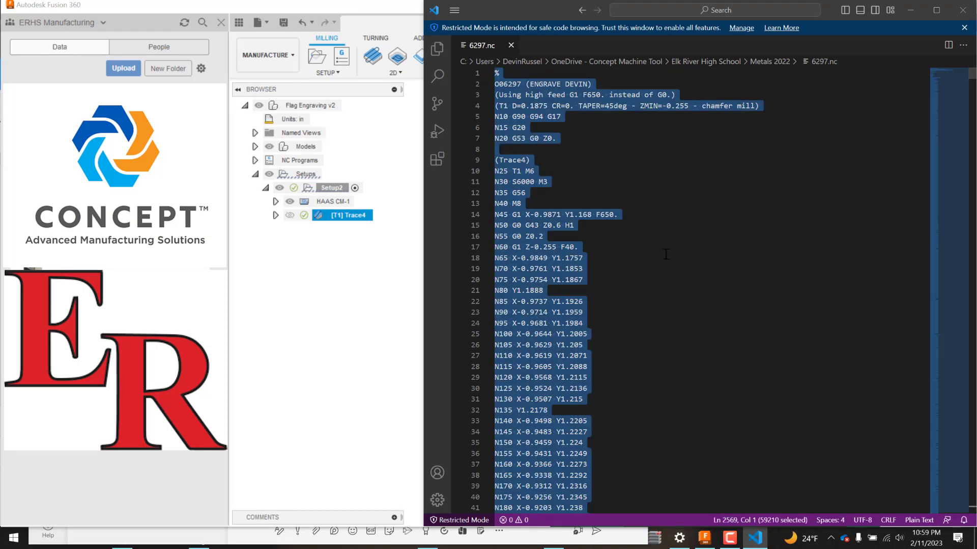
# - Switch to NC Viewer in the browser, replace its sample code with the copied 6297 program, and plot it
pyautogui.hotkey('alt', 'Tab')
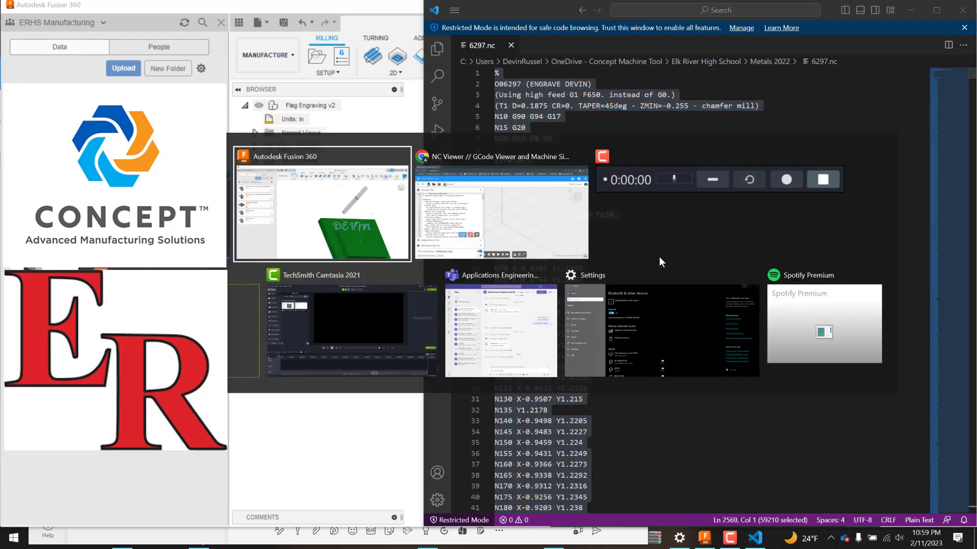
pyautogui.hotkey('alt', 'Tab')
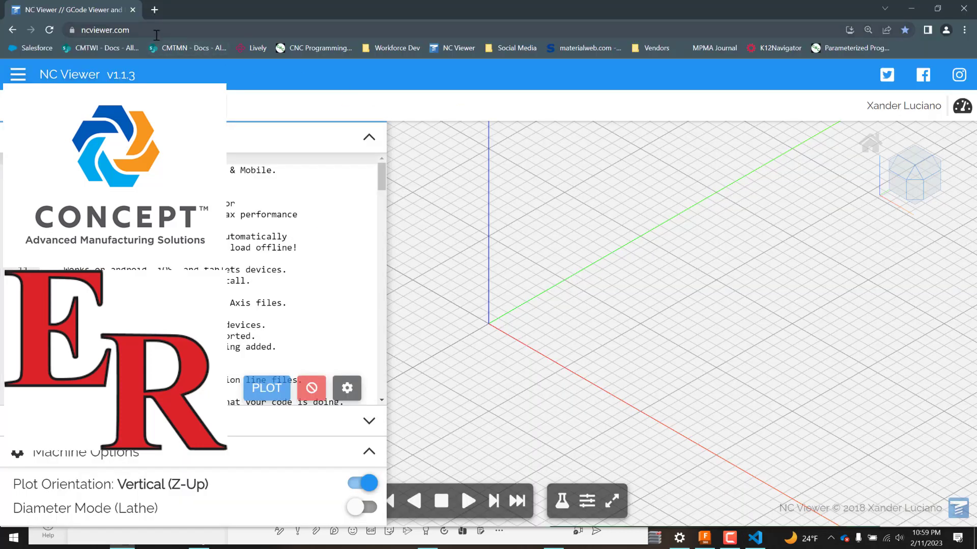
pyautogui.click(75, 34)
pyautogui.click(343, 303)
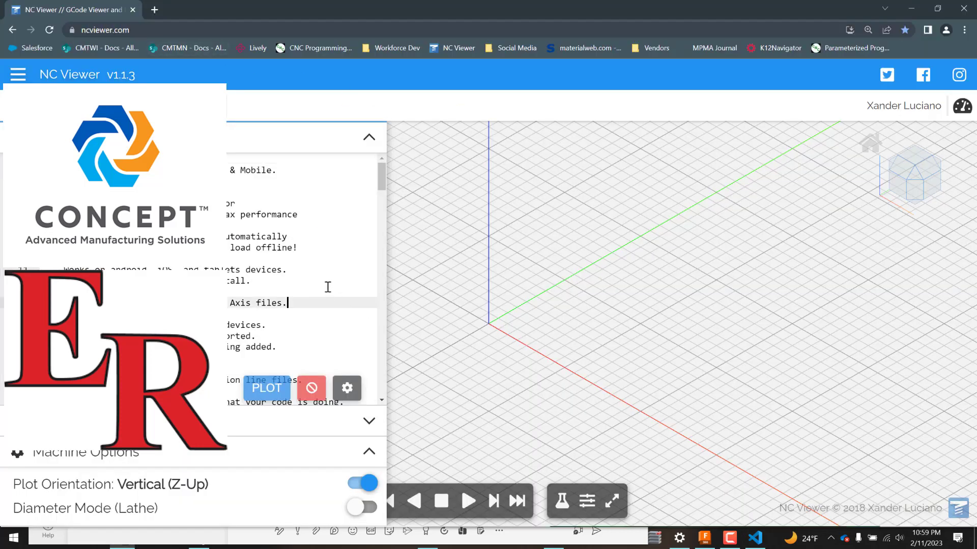
pyautogui.hotkey('ctrl', 'a')
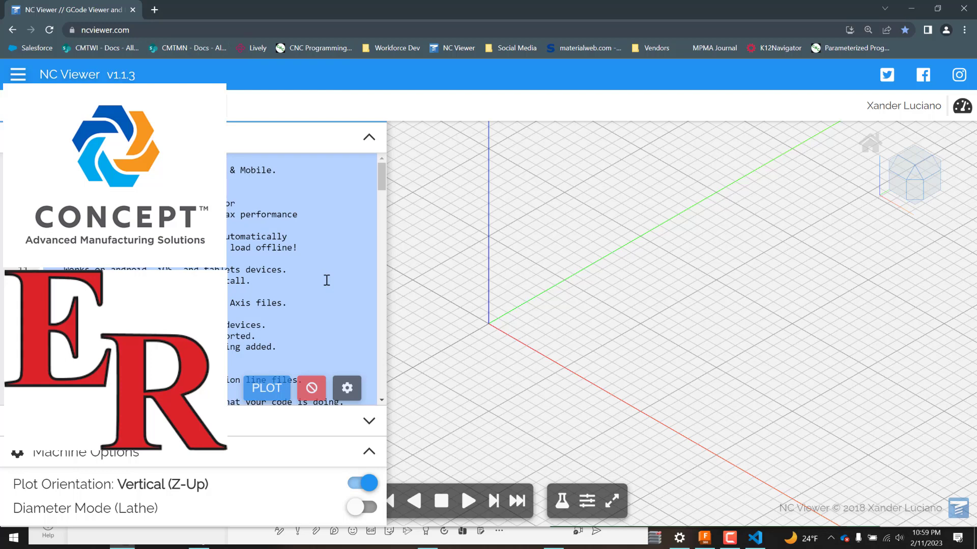
pyautogui.hotkey('ctrl', 'v')
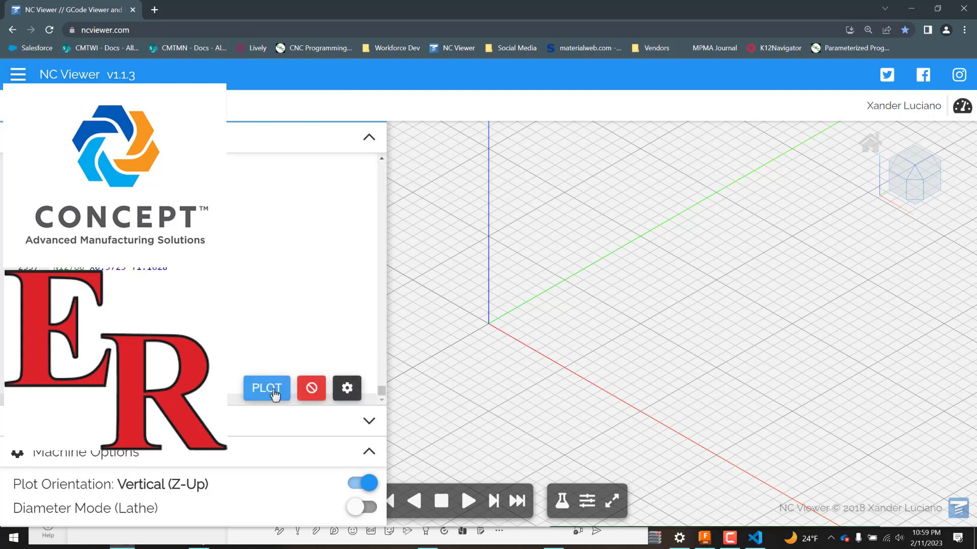
pyautogui.click(272, 392)
# - Examine the plotted toolpath around the engraved letters up close, checking individual points and the tool position read-out beside the plot
pyautogui.moveTo(385, 318); pyautogui.dragTo(216, 314)
pyautogui.scroll(5, 453, 279)
pyautogui.moveTo(468, 320); pyautogui.dragTo(598, 306)
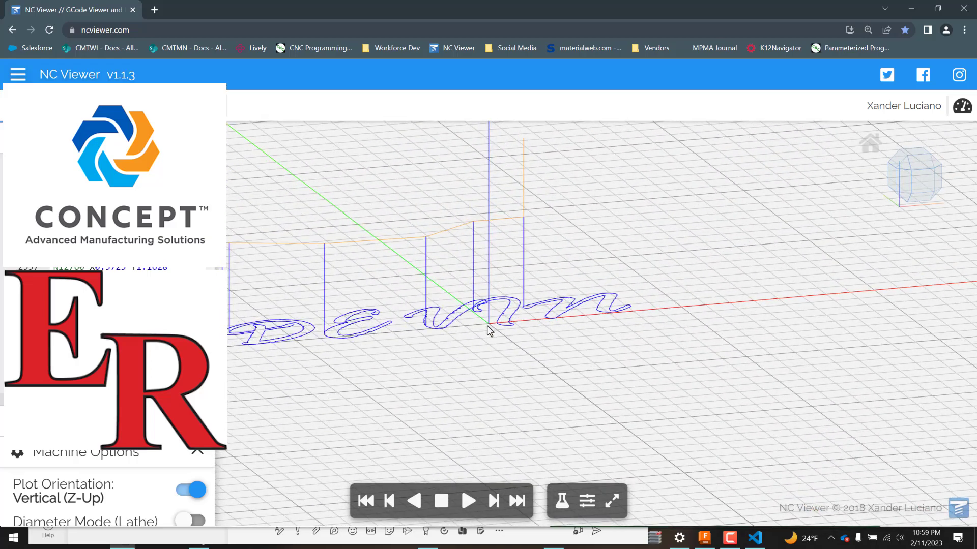
pyautogui.moveTo(489, 329)
pyautogui.mouseDown()
pyautogui.moveTo(492, 318)
pyautogui.moveTo(456, 345)
pyautogui.moveTo(468, 339)
pyautogui.moveTo(464, 356)
pyautogui.moveTo(489, 327)
pyautogui.mouseUp()
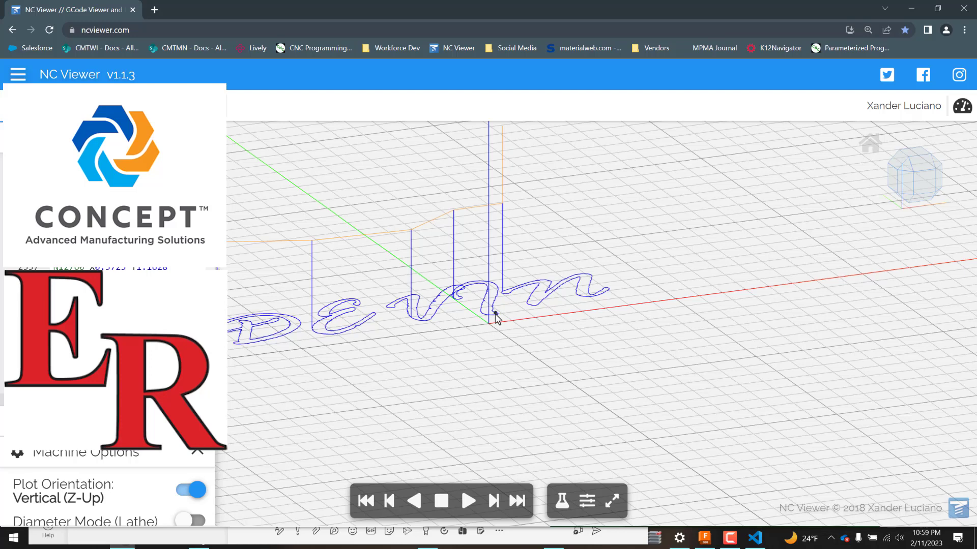
pyautogui.click(498, 319)
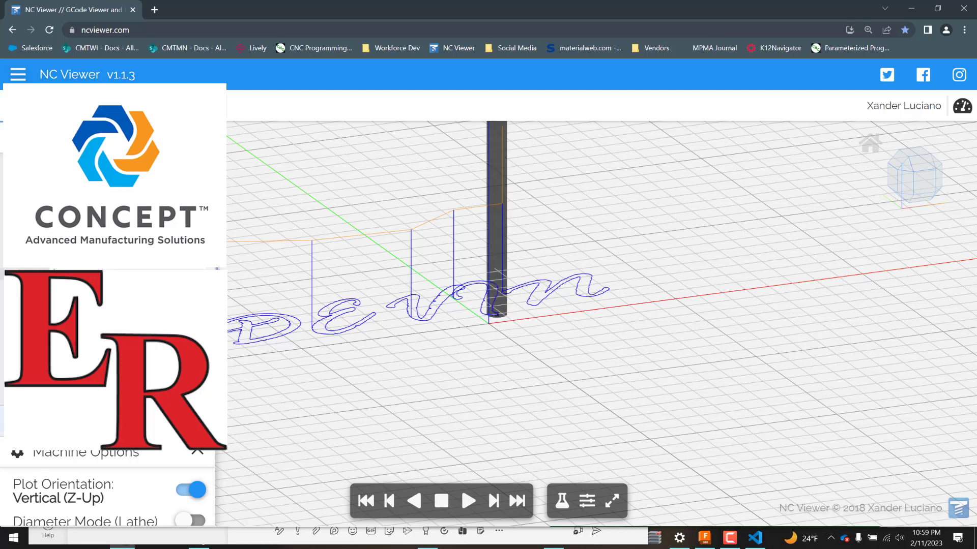
pyautogui.doubleClick(539, 311)
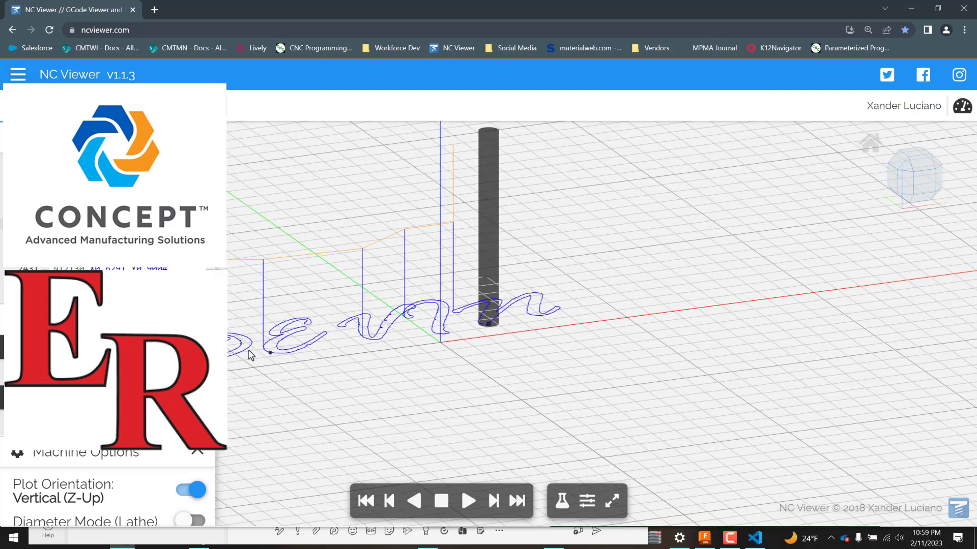
pyautogui.moveTo(226, 358); pyautogui.dragTo(249, 357)
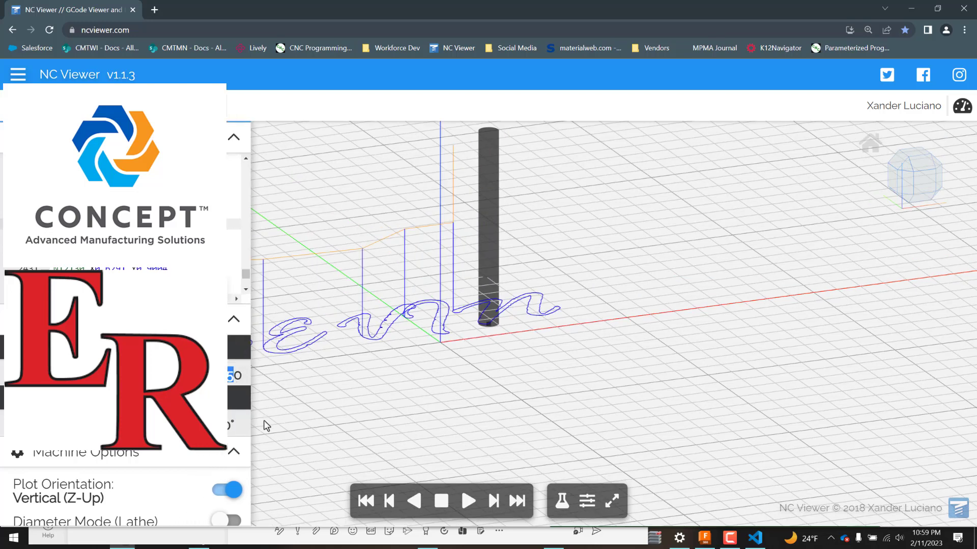
# - Return to Fusion 360 and change the Flag Engraving file from the Manufacture to the Design workspace
pyautogui.hotkey('alt', 'Tab')
pyautogui.press('Tab')
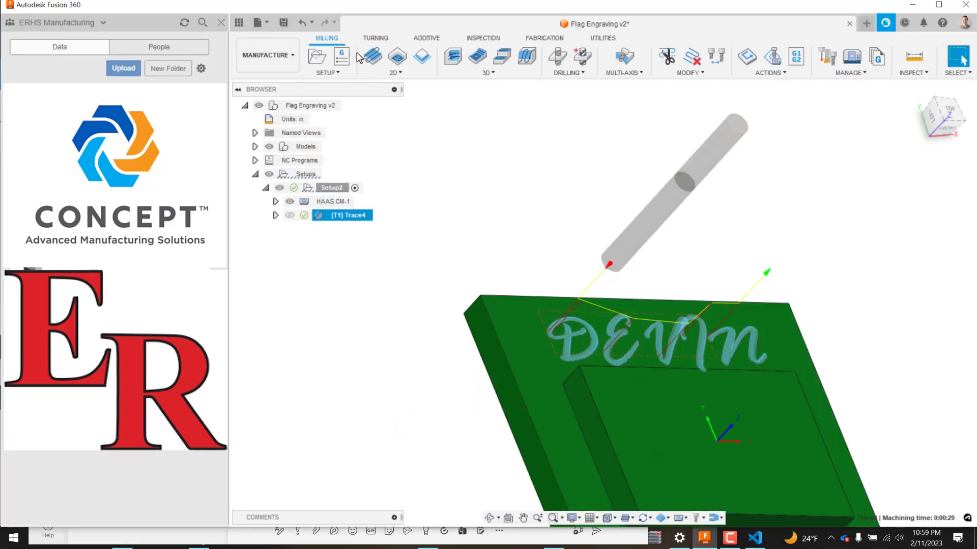
pyautogui.click(278, 60)
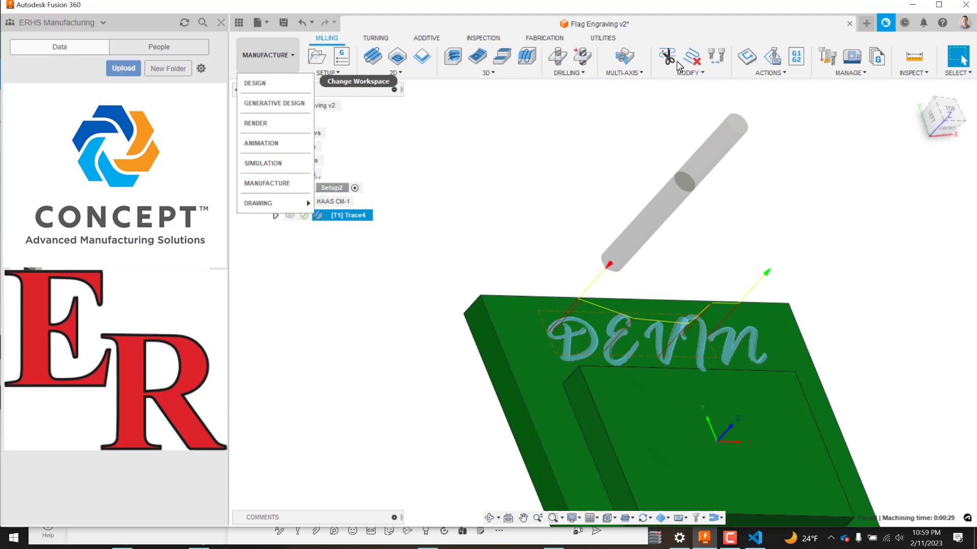
pyautogui.click(264, 83)
# - Measure the raised block's height at its front corner, from the point on the plate surface to the vertex above
pyautogui.click(797, 58)
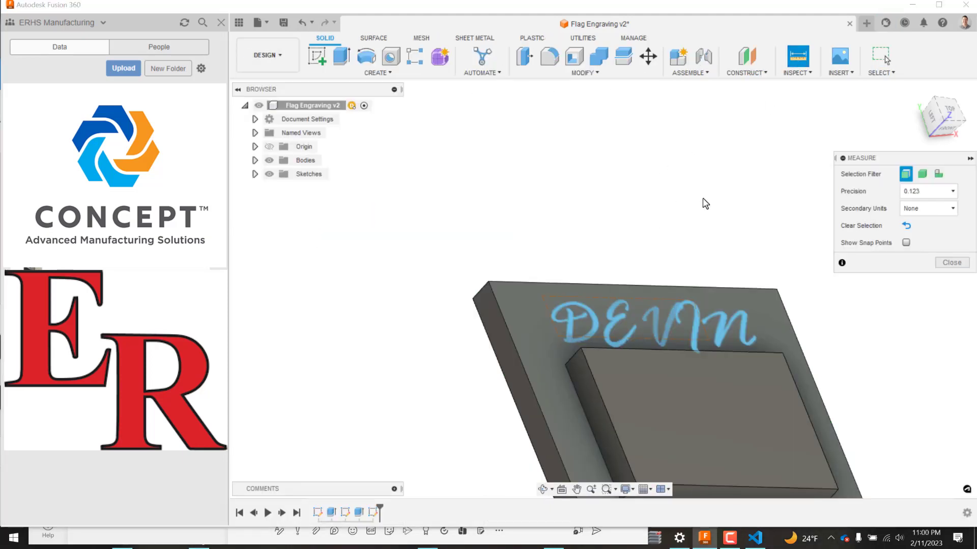
pyautogui.keyDown('shift'); pyautogui.moveTo(723, 185); pyautogui.dragTo(689, 261, button='middle'); pyautogui.keyUp('shift')
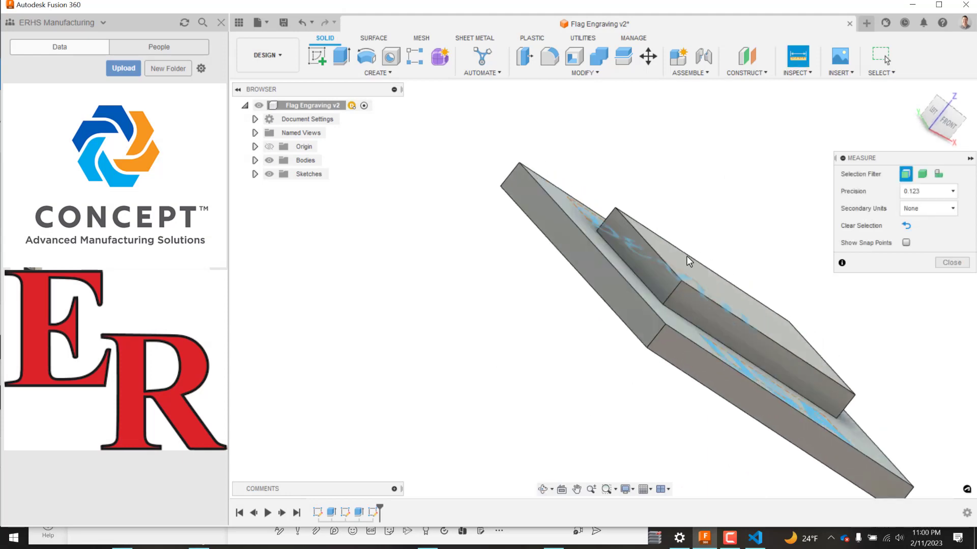
pyautogui.click(663, 303)
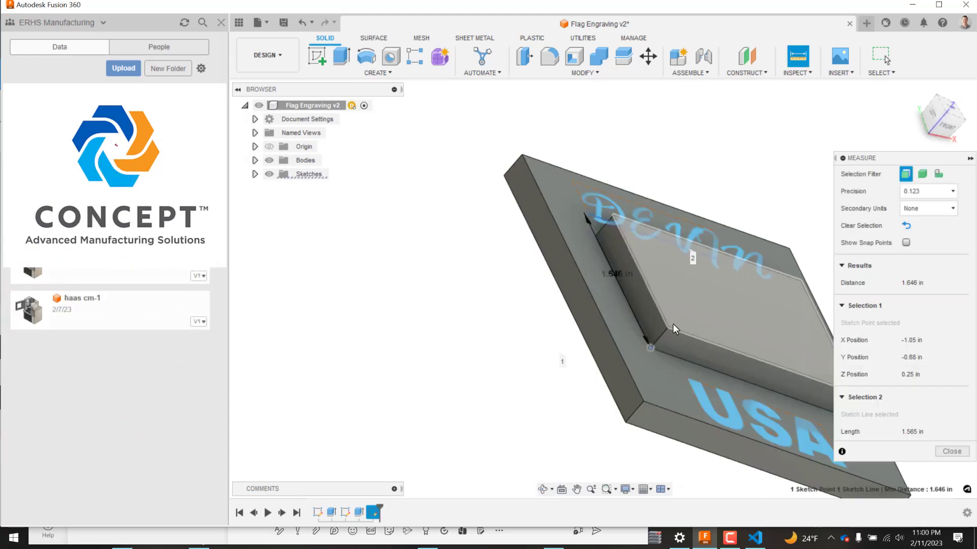
pyautogui.click(668, 328)
pyautogui.scroll(5, 655, 327)
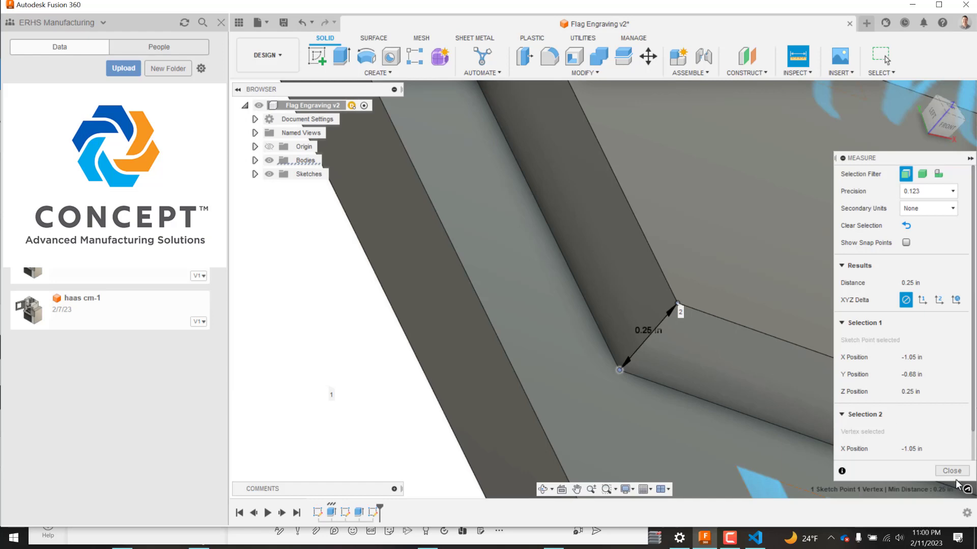
pyautogui.scroll(-6, 661, 328)
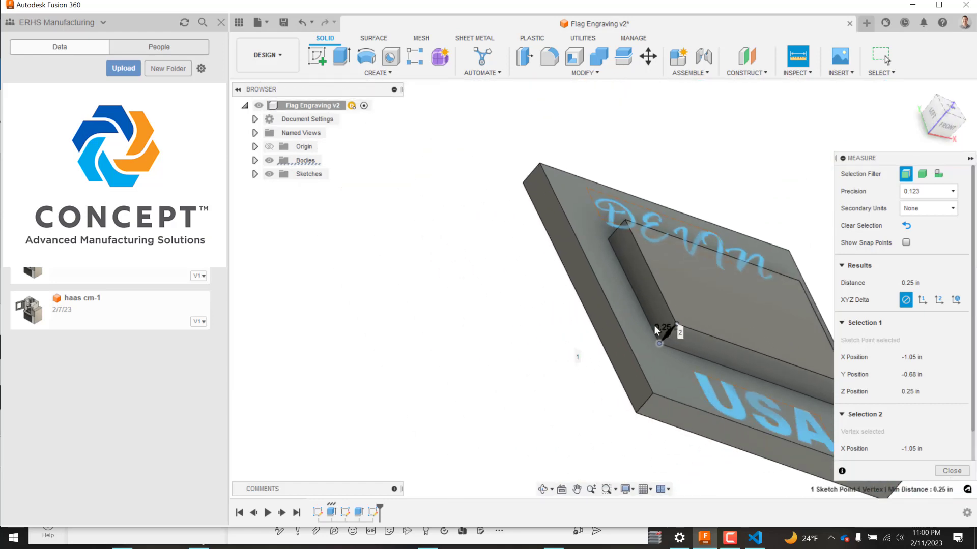